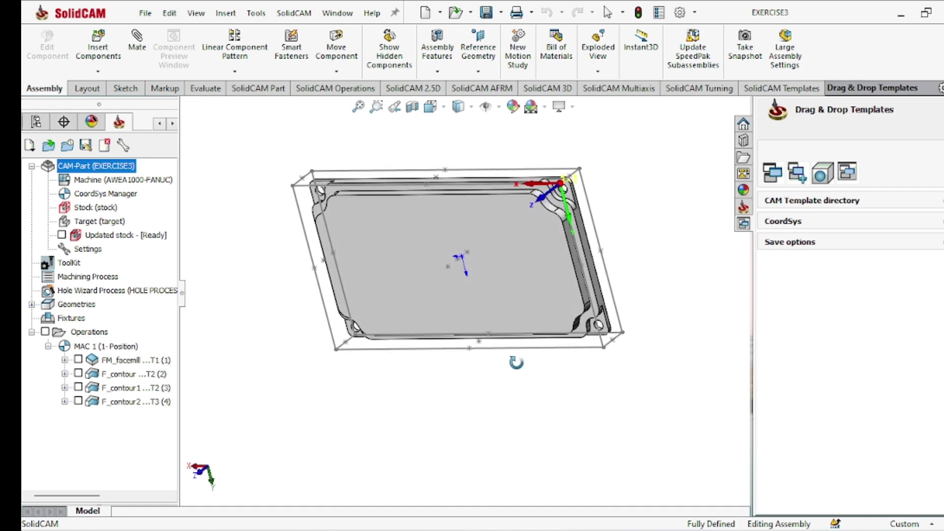
Step: Examine the plate from its back and pocket sides, including the raised ribs, corner holes and groove
{"action": "middle_click_drag", "start_coordinate": [412, 248], "coordinate": [393, 233]}
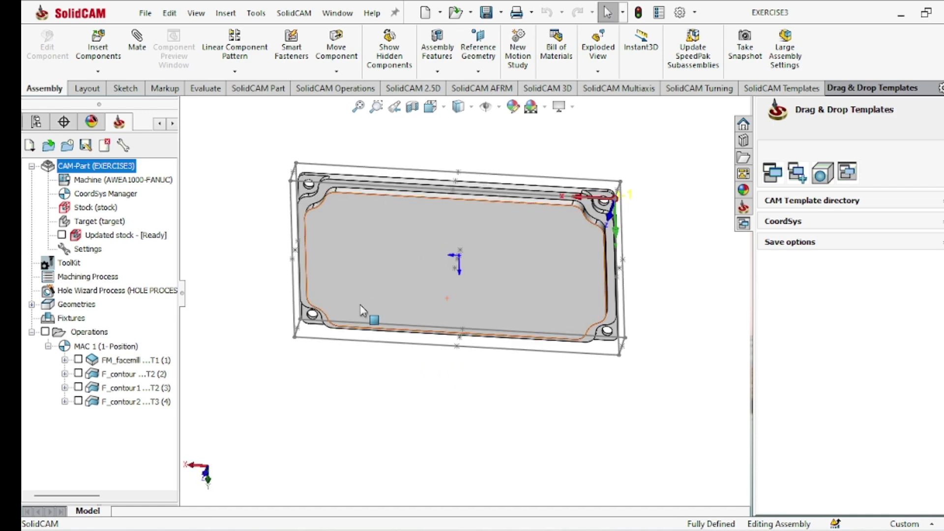
{"action": "mouse_move", "coordinate": [361, 310]}
{"action": "middle_mouse_down"}
{"action": "mouse_move", "coordinate": [369, 264]}
{"action": "mouse_move", "coordinate": [358, 217]}
{"action": "mouse_move", "coordinate": [344, 229]}
{"action": "mouse_move", "coordinate": [382, 321]}
{"action": "mouse_move", "coordinate": [388, 265]}
{"action": "mouse_move", "coordinate": [385, 280]}
{"action": "mouse_move", "coordinate": [418, 292]}
{"action": "mouse_move", "coordinate": [360, 251]}
{"action": "mouse_move", "coordinate": [426, 270]}
{"action": "mouse_move", "coordinate": [377, 242]}
{"action": "mouse_move", "coordinate": [434, 373]}
{"action": "mouse_move", "coordinate": [536, 346]}
{"action": "mouse_move", "coordinate": [531, 316]}
{"action": "mouse_move", "coordinate": [502, 311]}
{"action": "mouse_move", "coordinate": [500, 278]}
{"action": "mouse_move", "coordinate": [495, 348]}
{"action": "mouse_move", "coordinate": [482, 302]}
{"action": "mouse_move", "coordinate": [482, 379]}
{"action": "mouse_move", "coordinate": [374, 372]}
{"action": "mouse_move", "coordinate": [523, 226]}
{"action": "mouse_move", "coordinate": [490, 241]}
{"action": "mouse_move", "coordinate": [536, 204]}
{"action": "mouse_move", "coordinate": [549, 272]}
{"action": "middle_mouse_up"}
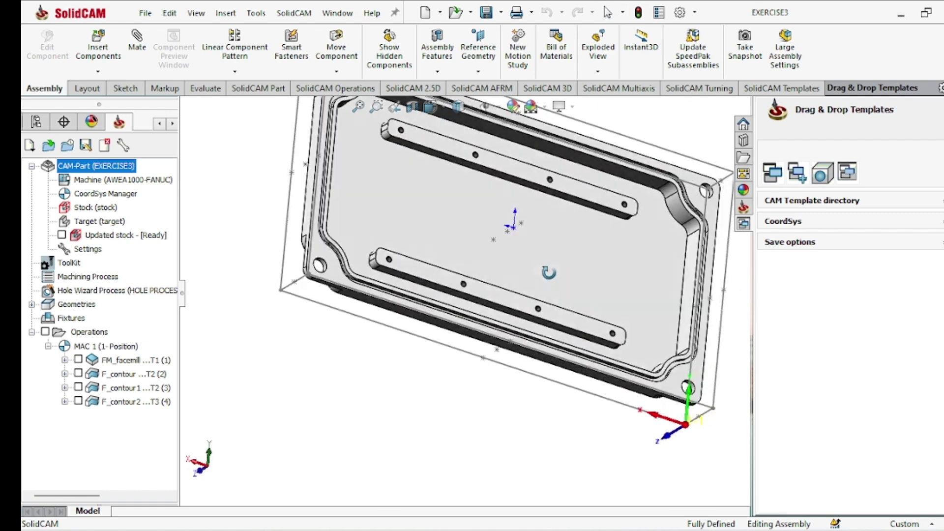
{"action": "mouse_move", "coordinate": [669, 202]}
{"action": "middle_mouse_down"}
{"action": "mouse_move", "coordinate": [563, 226]}
{"action": "mouse_move", "coordinate": [514, 267]}
{"action": "mouse_move", "coordinate": [527, 274]}
{"action": "mouse_move", "coordinate": [525, 307]}
{"action": "mouse_move", "coordinate": [539, 264]}
{"action": "mouse_move", "coordinate": [529, 289]}
{"action": "mouse_move", "coordinate": [544, 270]}
{"action": "mouse_move", "coordinate": [564, 280]}
{"action": "mouse_move", "coordinate": [558, 288]}
{"action": "mouse_move", "coordinate": [536, 278]}
{"action": "mouse_move", "coordinate": [558, 275]}
{"action": "mouse_move", "coordinate": [528, 277]}
{"action": "middle_mouse_up"}
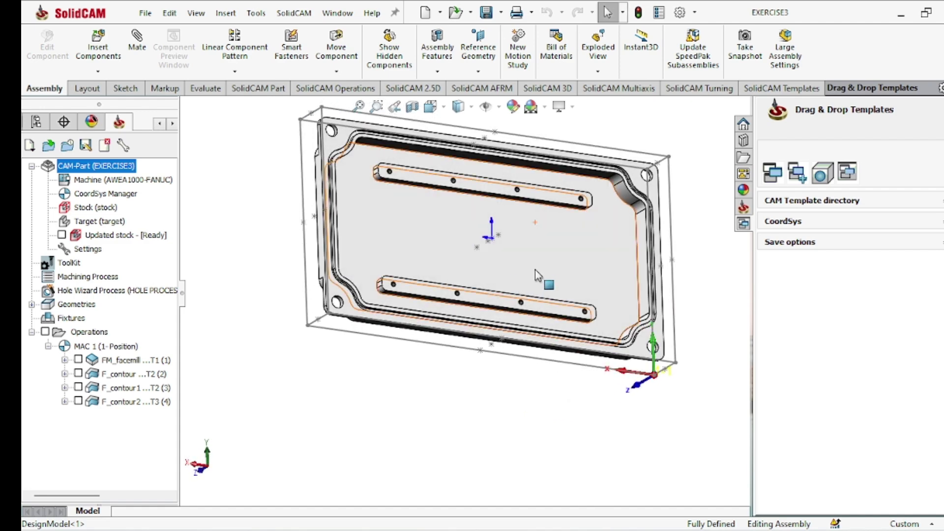
{"action": "middle_click_drag", "start_coordinate": [535, 284], "coordinate": [559, 275]}
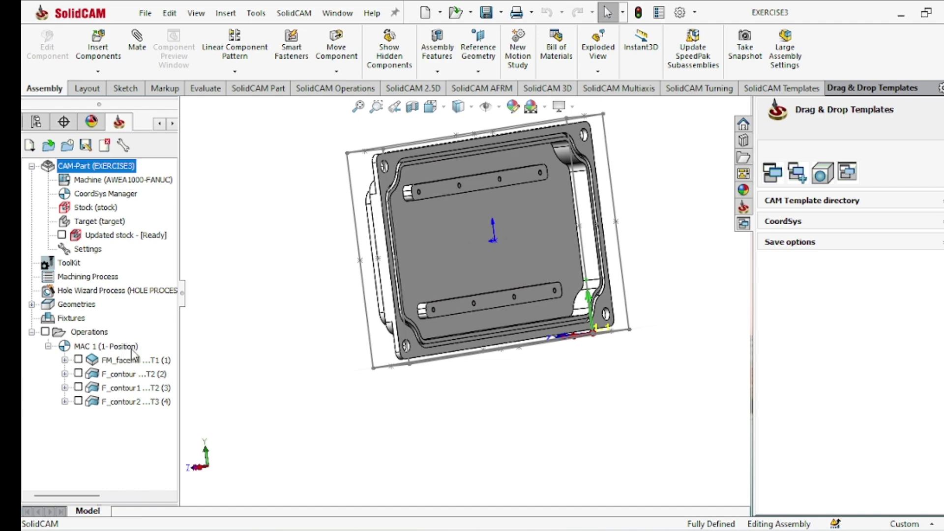
{"action": "middle_click_drag", "start_coordinate": [457, 278], "coordinate": [440, 241]}
{"action": "middle_click_drag", "start_coordinate": [493, 300], "coordinate": [484, 270]}
{"action": "mouse_move", "coordinate": [406, 249]}
{"action": "middle_mouse_down"}
{"action": "mouse_move", "coordinate": [415, 256]}
{"action": "mouse_move", "coordinate": [440, 245]}
{"action": "mouse_move", "coordinate": [388, 260]}
{"action": "middle_mouse_up"}
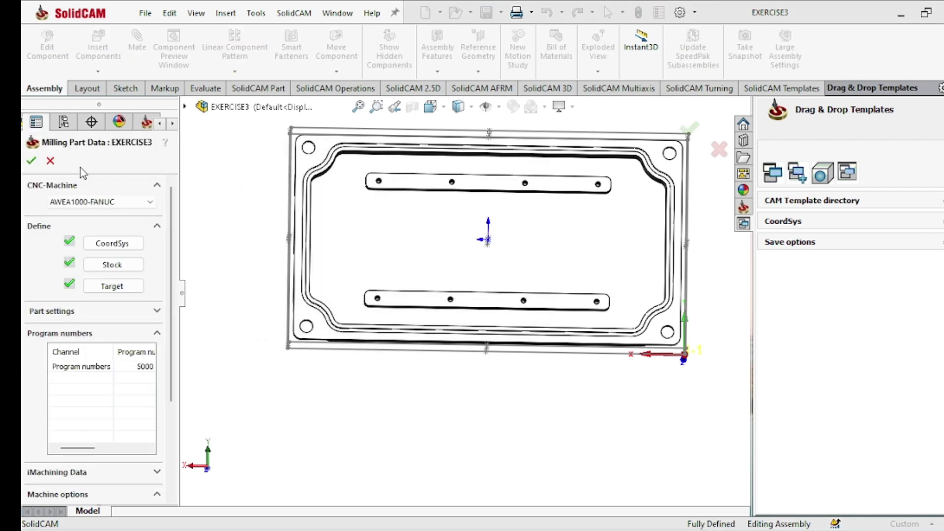
Step: Add a second position to MAC 1 on the plate's rim face, with its origin at the top center of the model box
{"action": "left_click", "coordinate": [108, 245]}
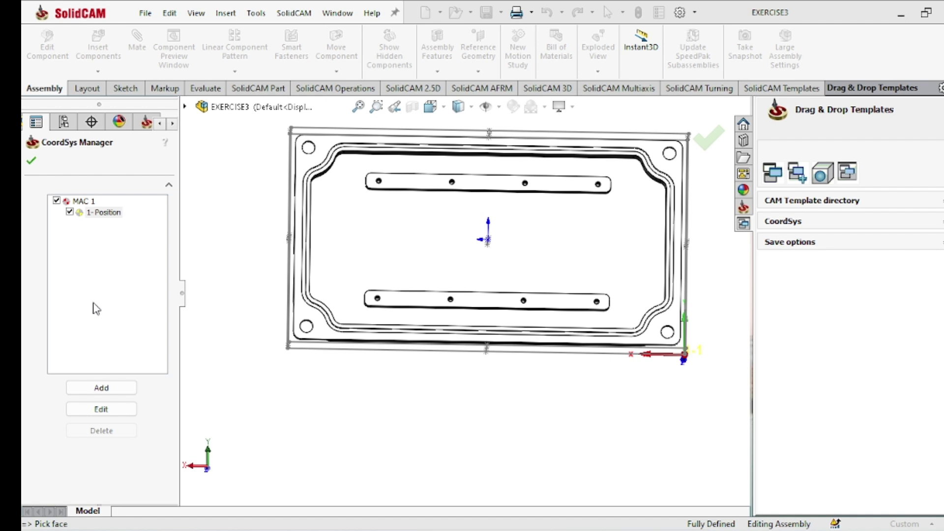
{"action": "left_click", "coordinate": [103, 389]}
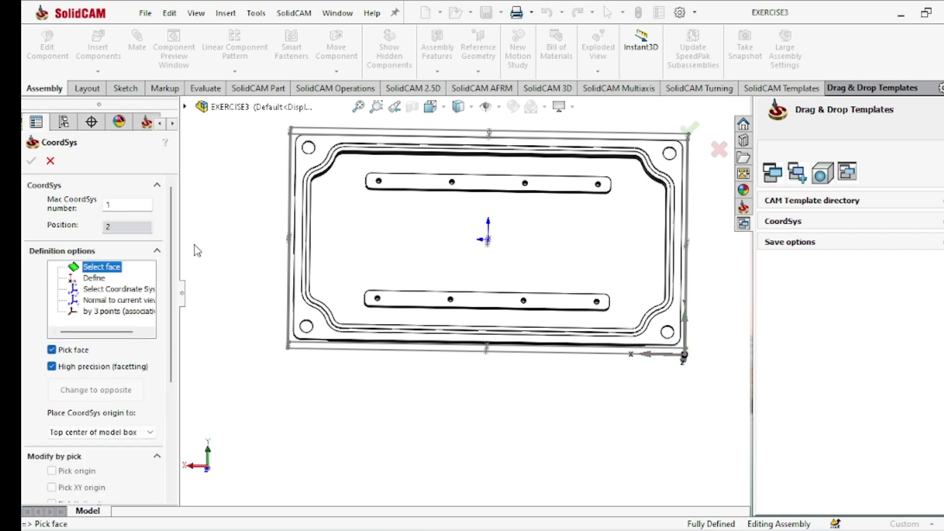
{"action": "left_click", "coordinate": [310, 161]}
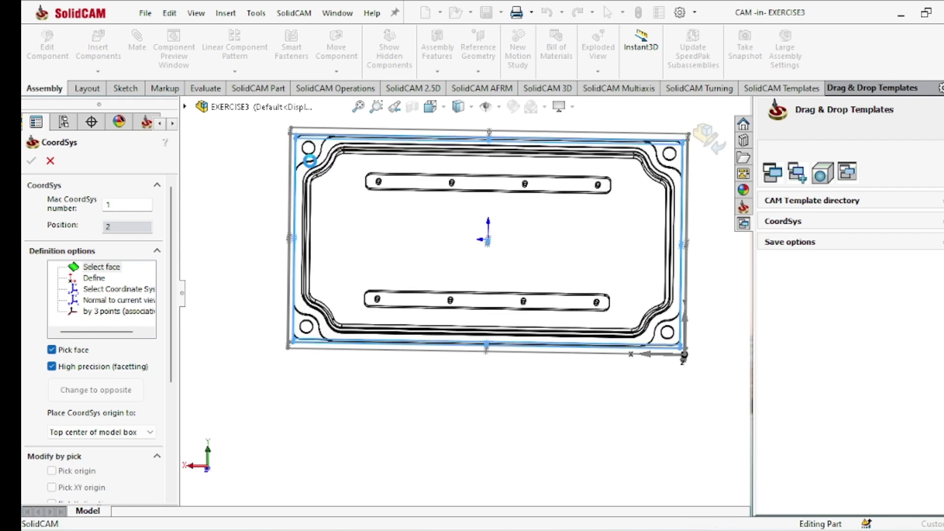
{"action": "middle_click_drag", "start_coordinate": [273, 318], "coordinate": [295, 235]}
{"action": "middle_click_drag", "start_coordinate": [323, 160], "coordinate": [321, 164]}
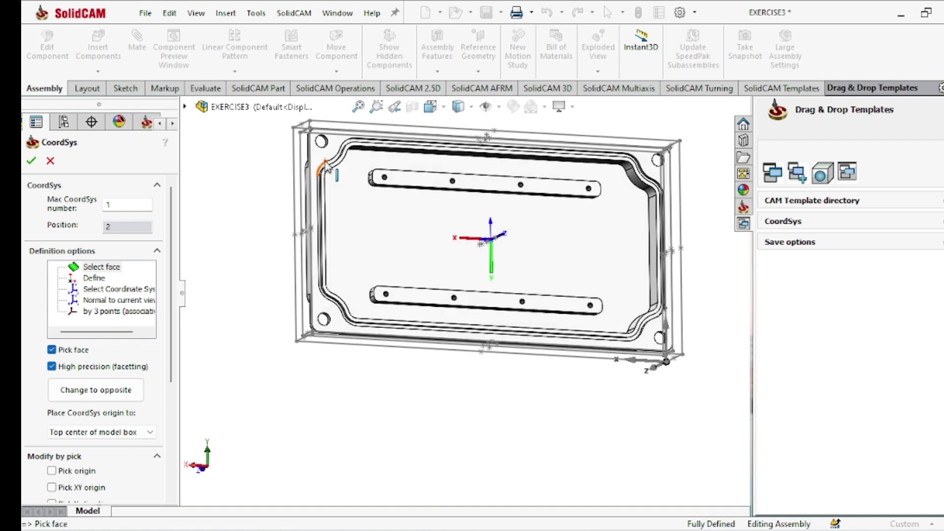
{"action": "left_click", "coordinate": [31, 161]}
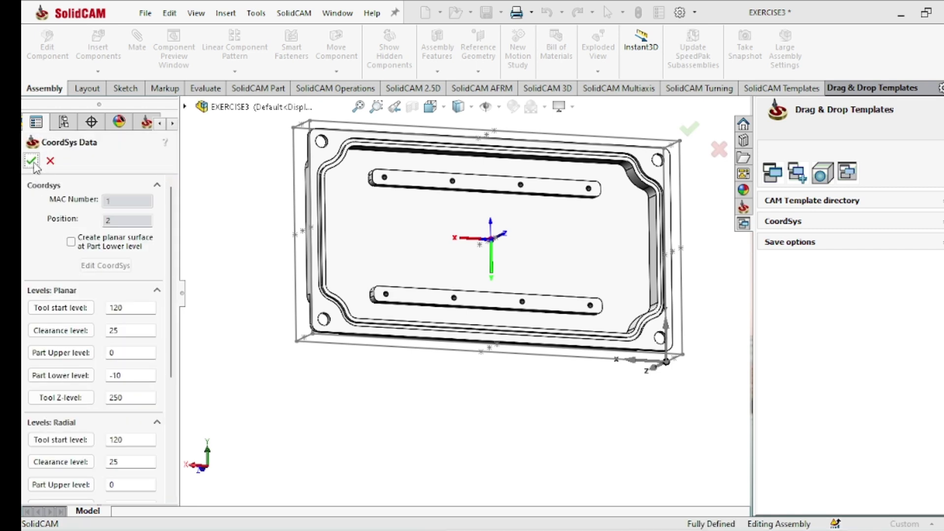
{"action": "left_click", "coordinate": [32, 161]}
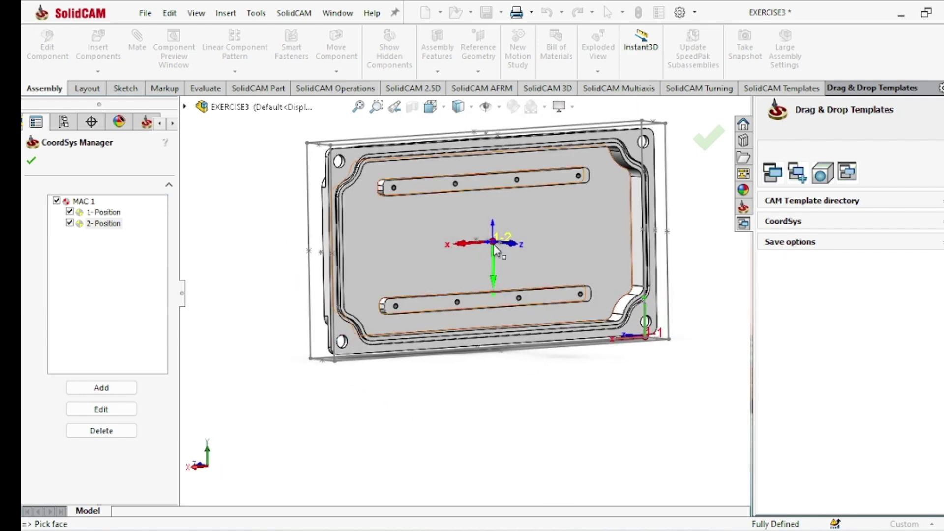
{"action": "middle_click_drag", "start_coordinate": [496, 251], "coordinate": [415, 329]}
{"action": "left_click", "coordinate": [31, 161]}
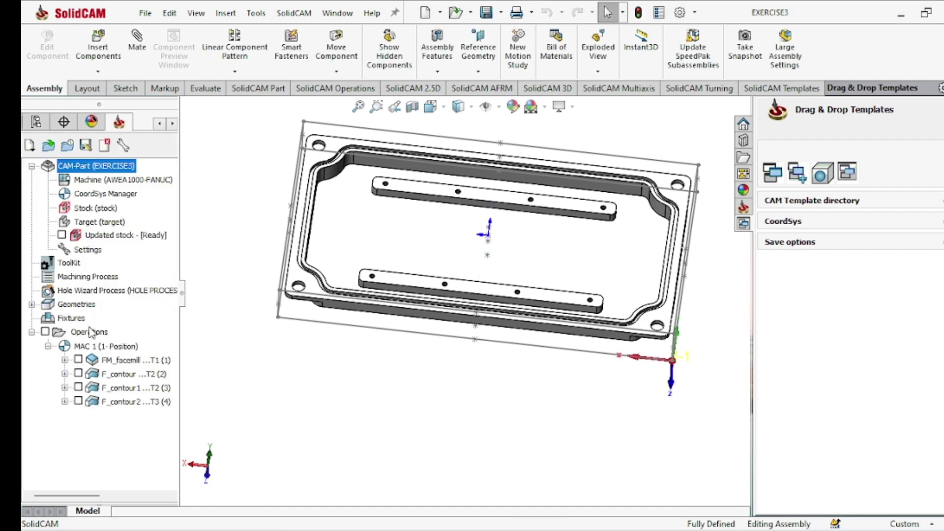
Step: Add a face milling operation with a part based boundary on coordinate system MAC 1 (2-Position)
{"action": "middle_click_drag", "start_coordinate": [409, 385], "coordinate": [421, 411]}
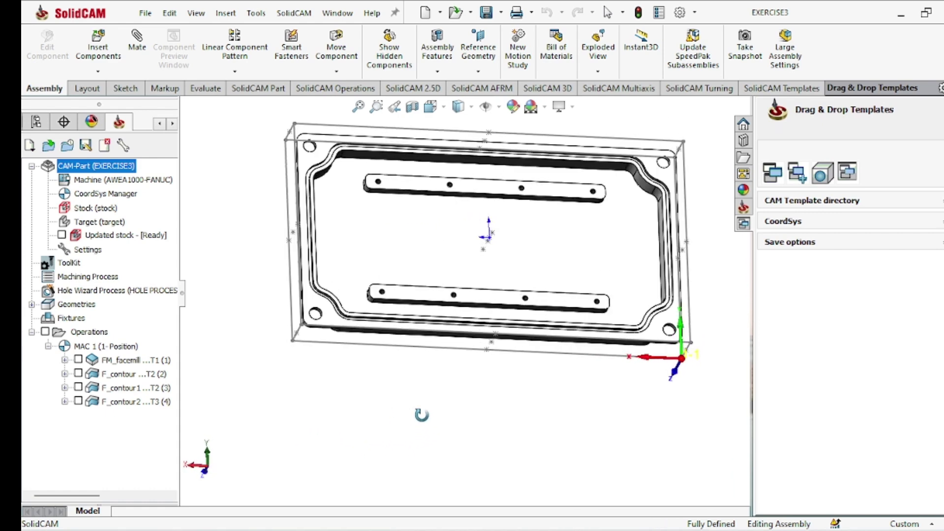
{"action": "right_click", "coordinate": [89, 334]}
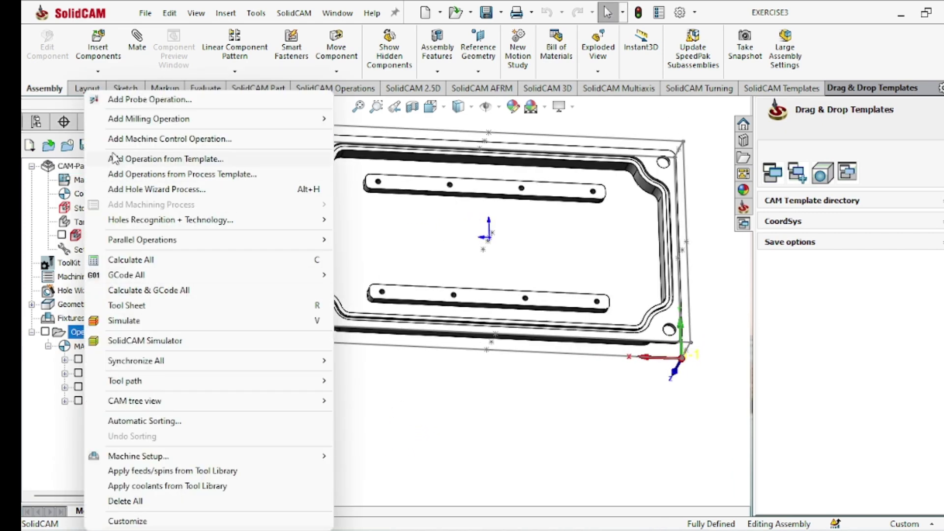
{"action": "mouse_move", "coordinate": [239, 125]}
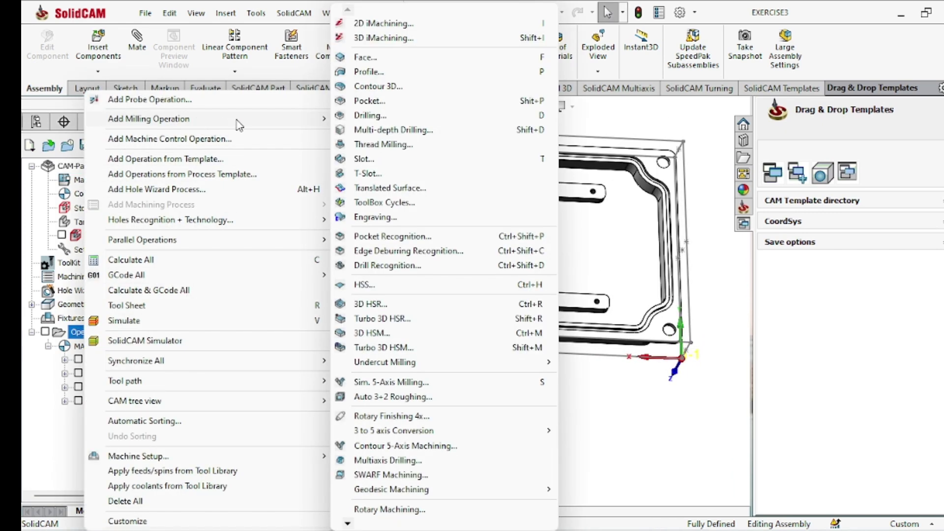
{"action": "left_click", "coordinate": [366, 58]}
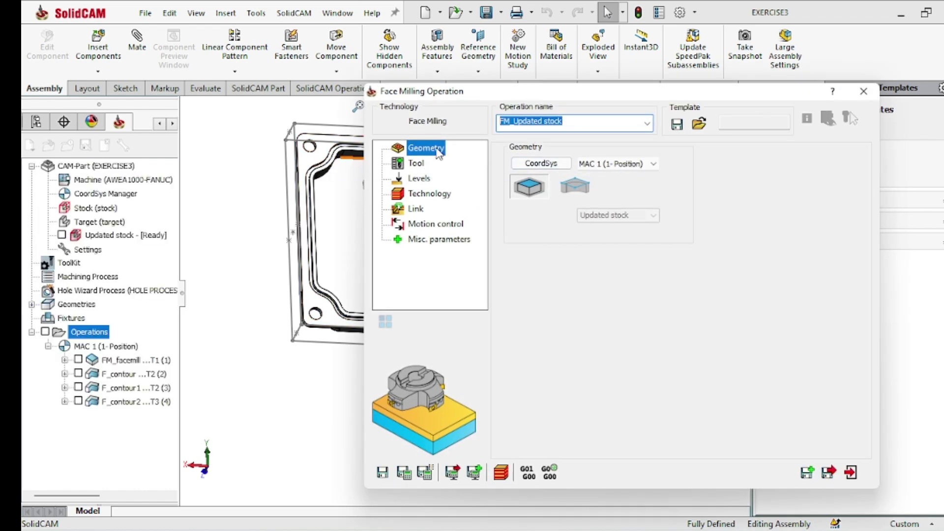
{"action": "left_click", "coordinate": [571, 189]}
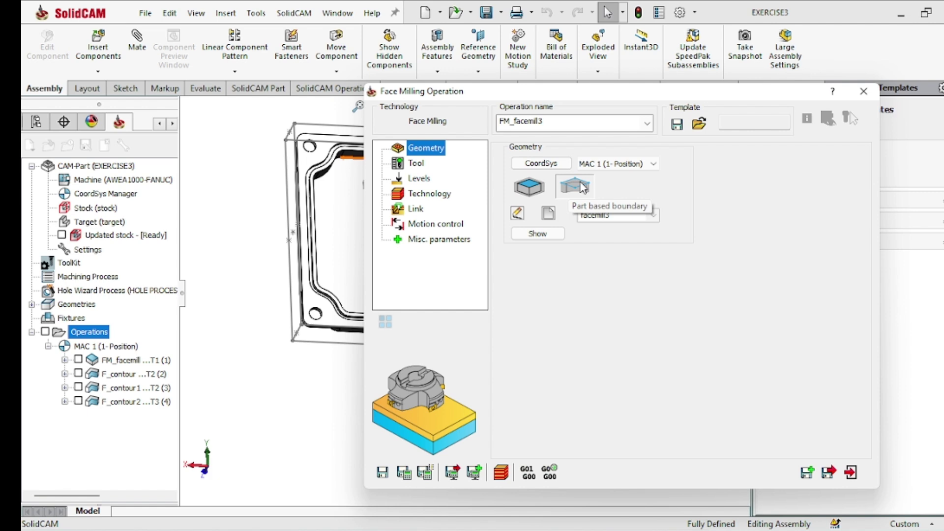
{"action": "left_click", "coordinate": [634, 164]}
{"action": "left_click", "coordinate": [613, 185]}
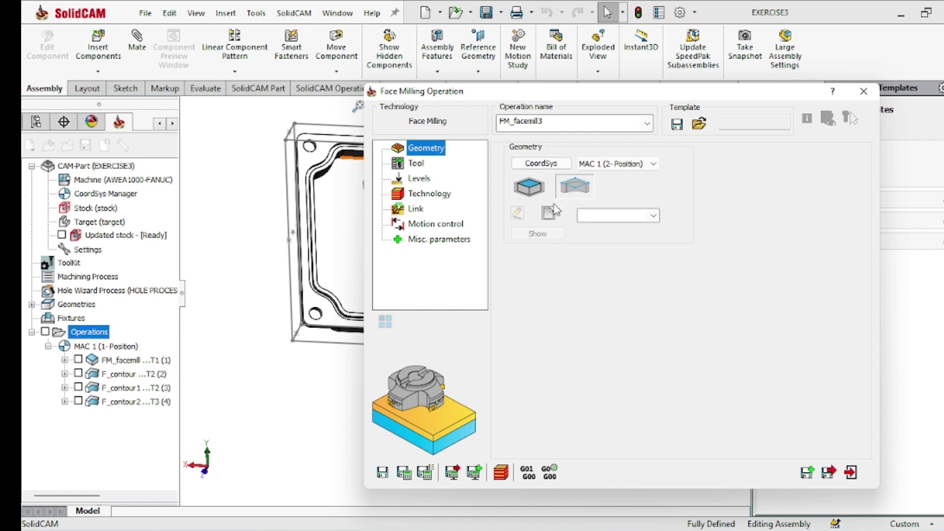
Step: Define new face milling geometry of type Model with the Box option, using the plate as base geometry
{"action": "left_click", "coordinate": [549, 215]}
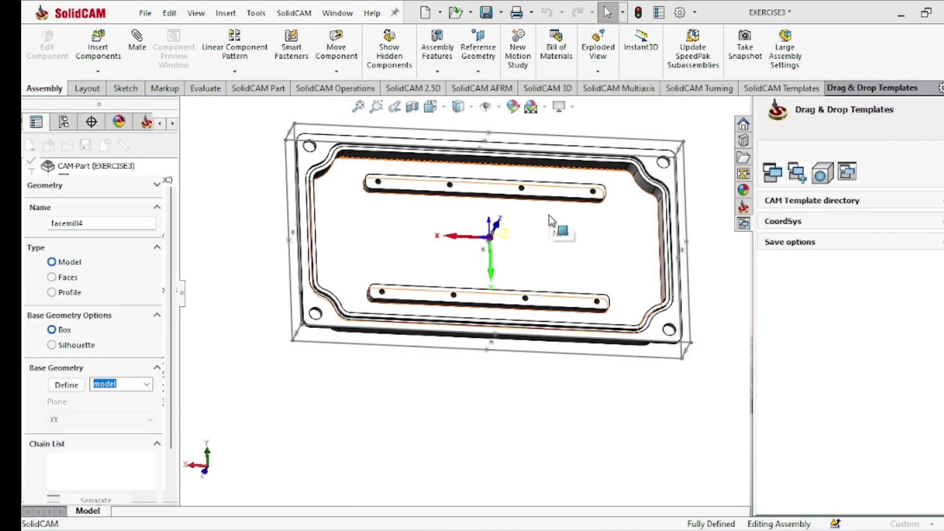
{"action": "left_click", "coordinate": [317, 163]}
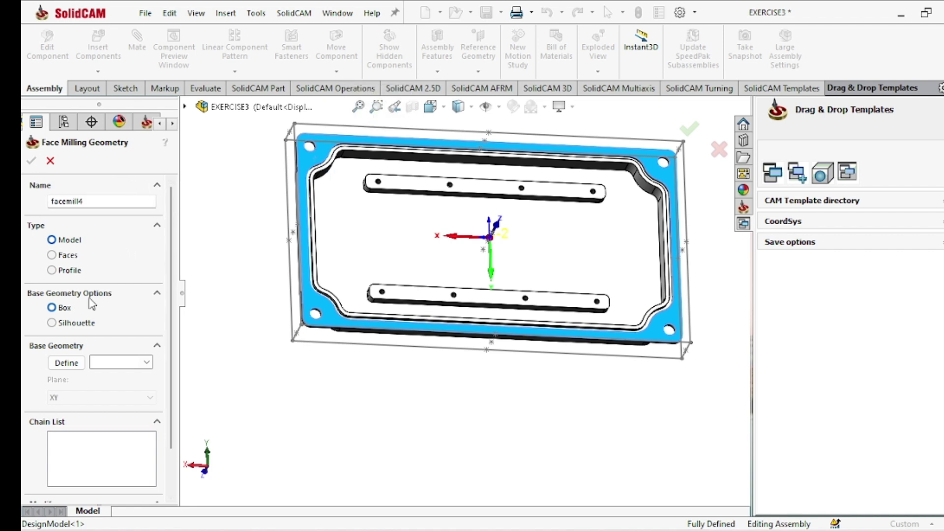
{"action": "left_click", "coordinate": [67, 363]}
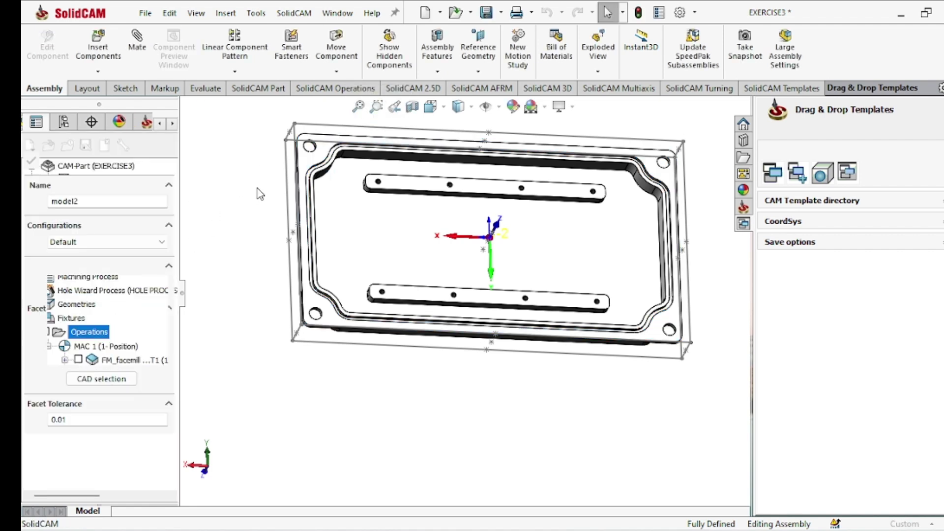
{"action": "left_click", "coordinate": [314, 167]}
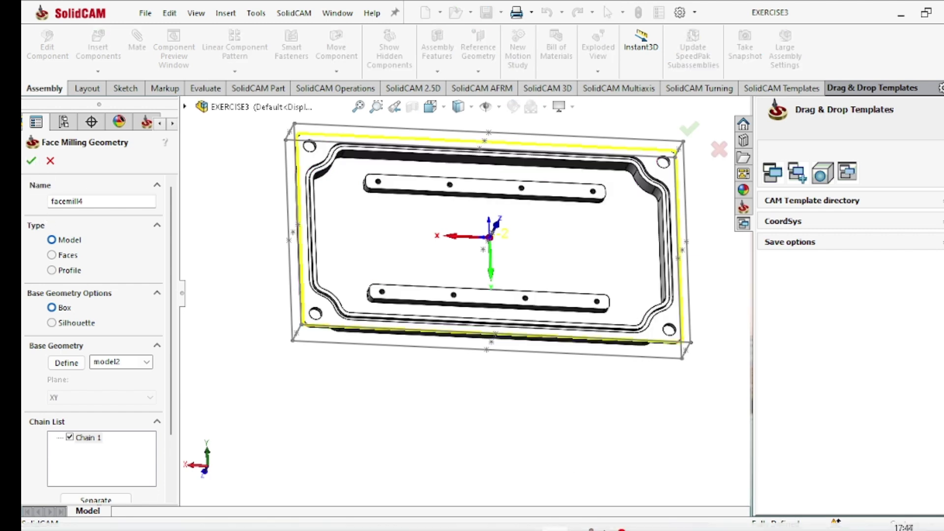
{"action": "left_click", "coordinate": [31, 161]}
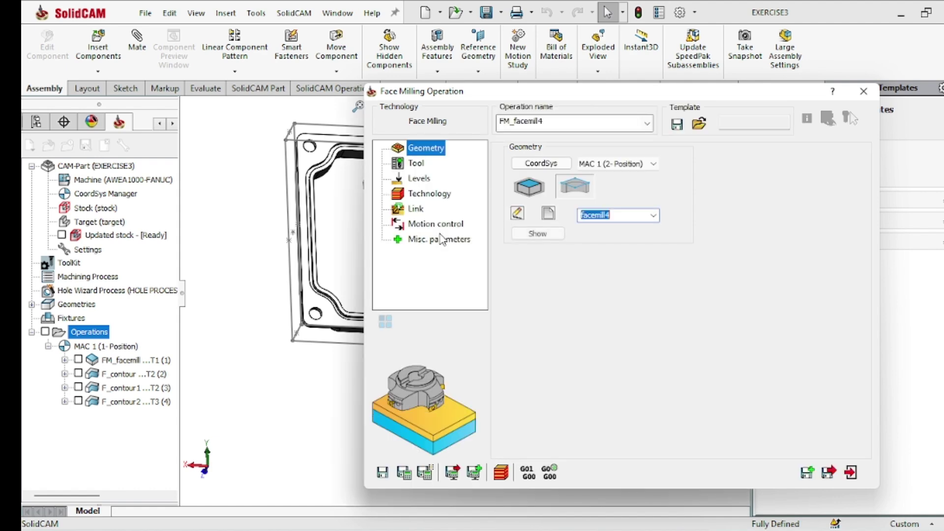
Step: Create a new end mill for the face milling operation and set its diameter to 16 mm
{"action": "left_click", "coordinate": [416, 164]}
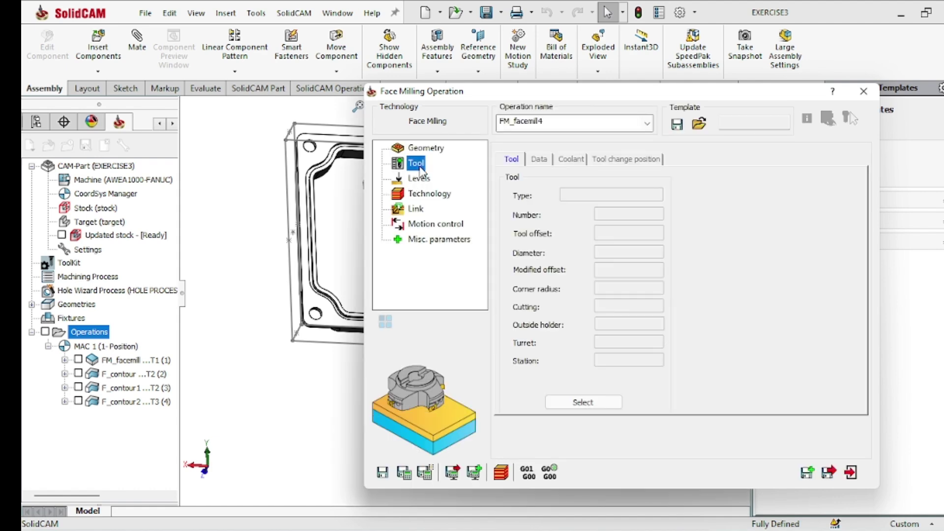
{"action": "left_click", "coordinate": [573, 404]}
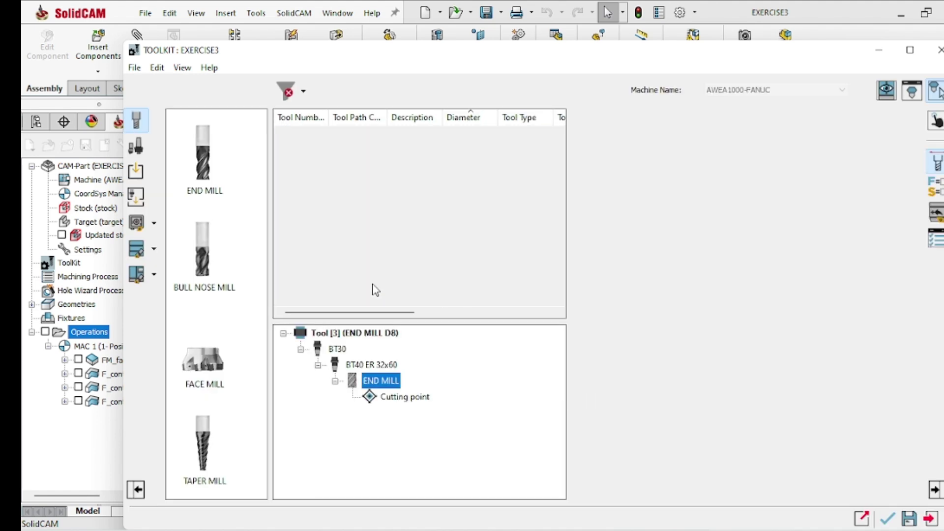
{"action": "double_click", "coordinate": [201, 167]}
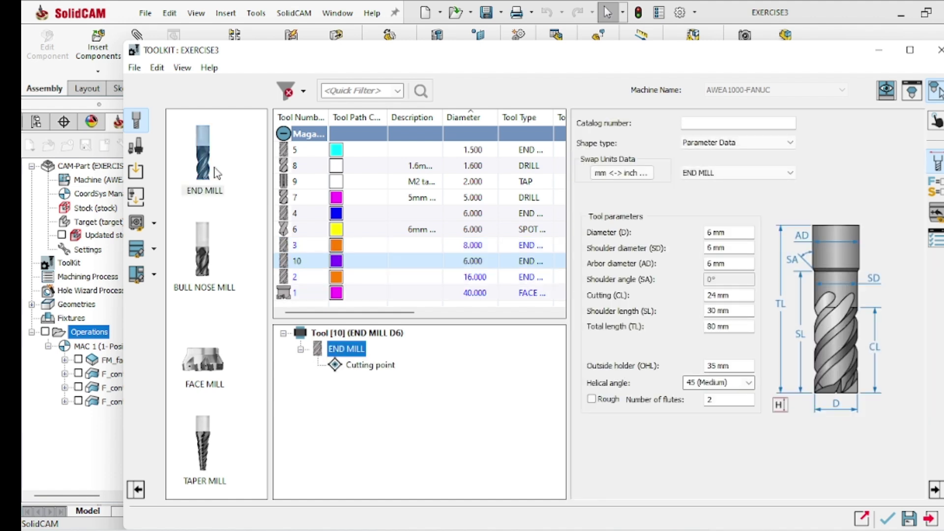
{"action": "left_click", "coordinate": [709, 235]}
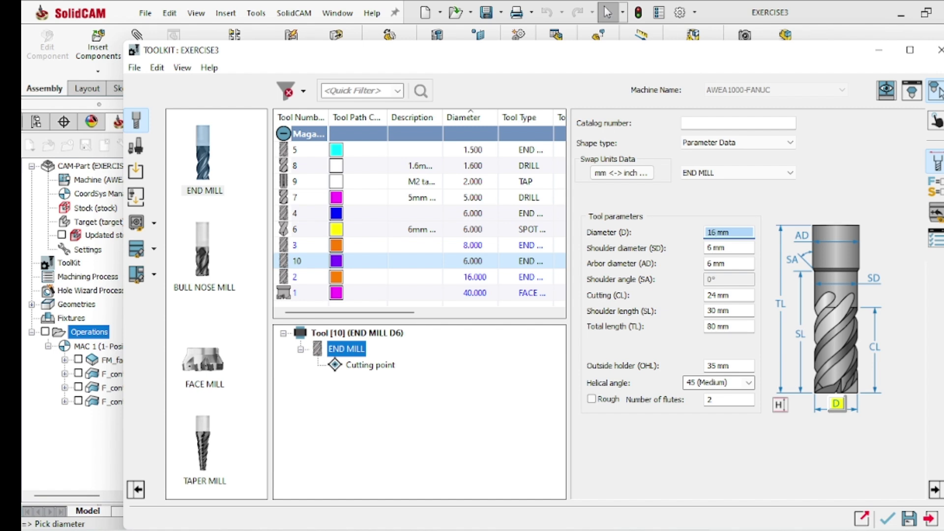
{"action": "left_click", "coordinate": [709, 247]}
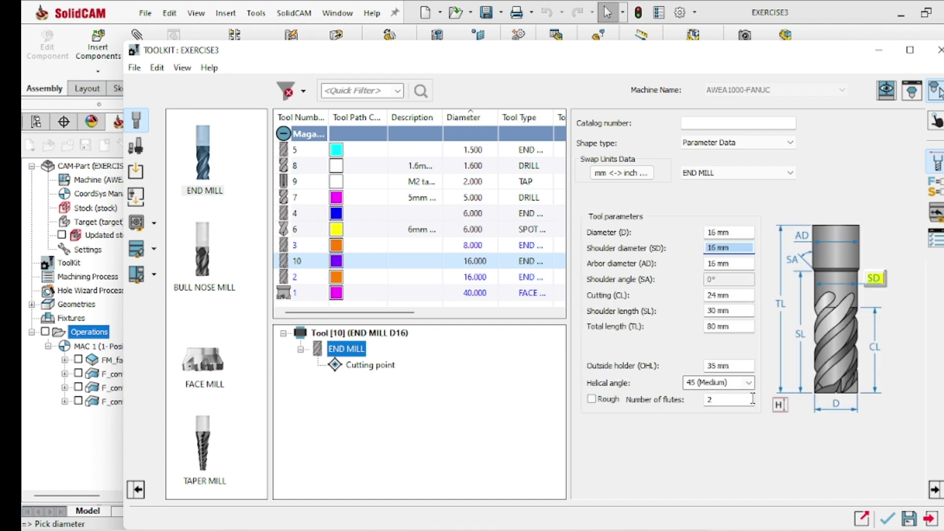
Step: Set the new end mill's default cutting data application to MILLING and save the tool for the operation
{"action": "left_click", "coordinate": [937, 195]}
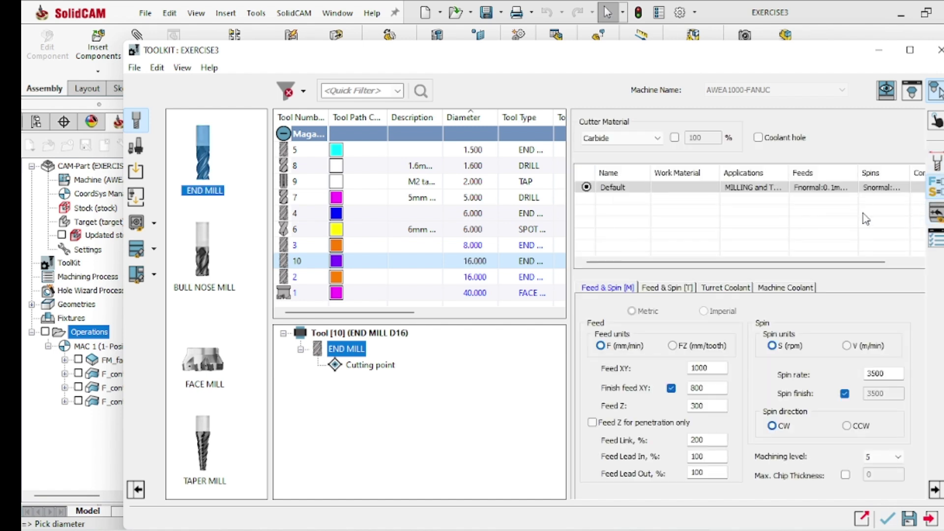
{"action": "left_click", "coordinate": [768, 189]}
{"action": "left_click", "coordinate": [770, 192]}
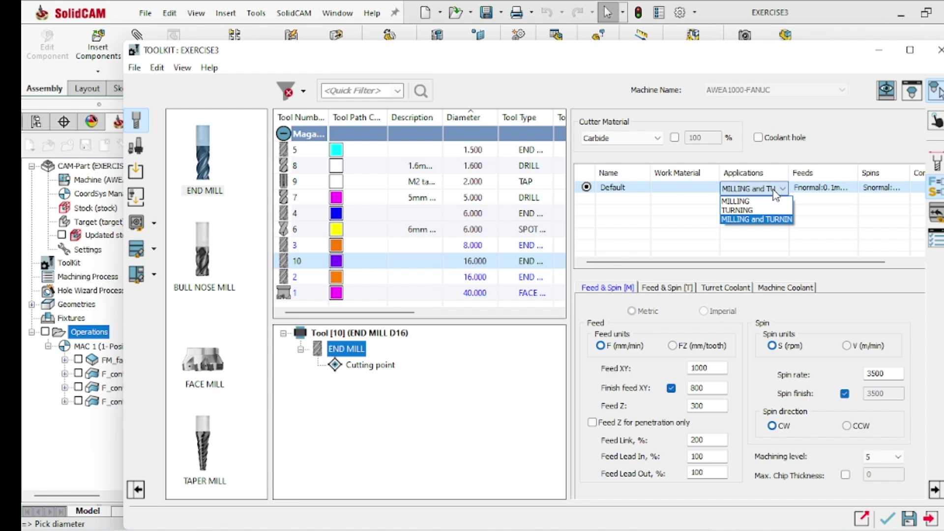
{"action": "left_click", "coordinate": [737, 201]}
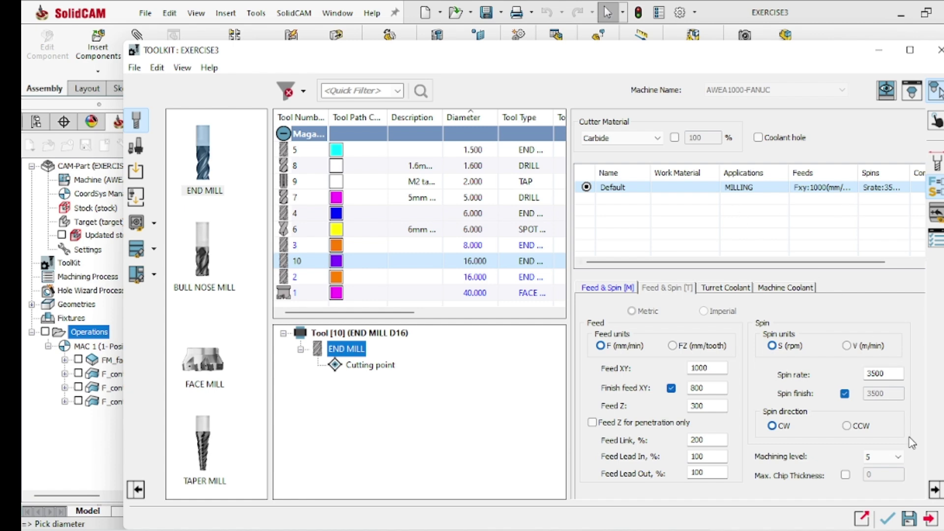
{"action": "left_click", "coordinate": [909, 519]}
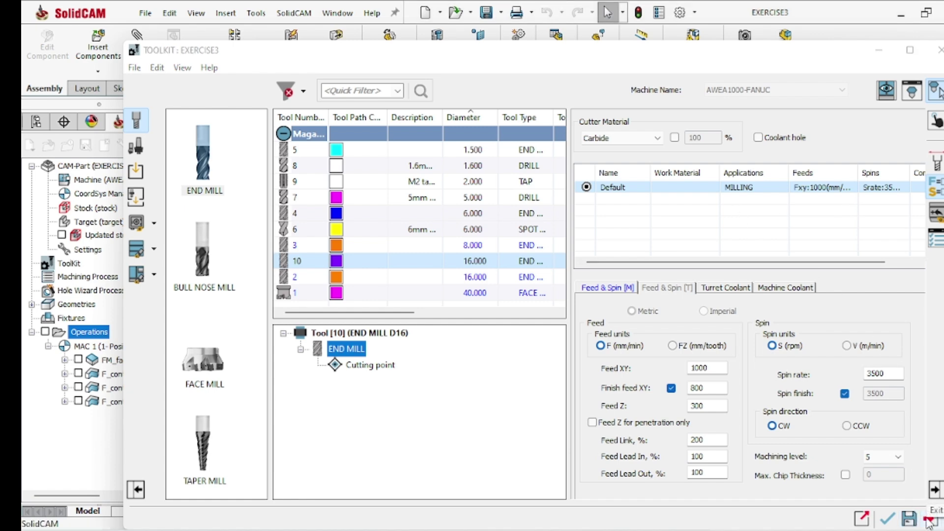
{"action": "left_click", "coordinate": [929, 520]}
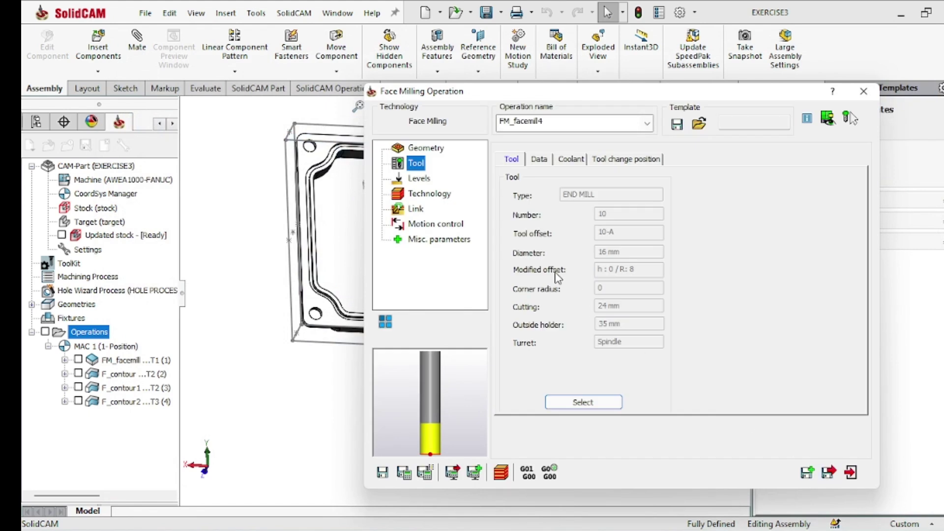
Step: Set the face milling operation's technology to Contour and its corner type to Fillet
{"action": "left_click", "coordinate": [417, 178]}
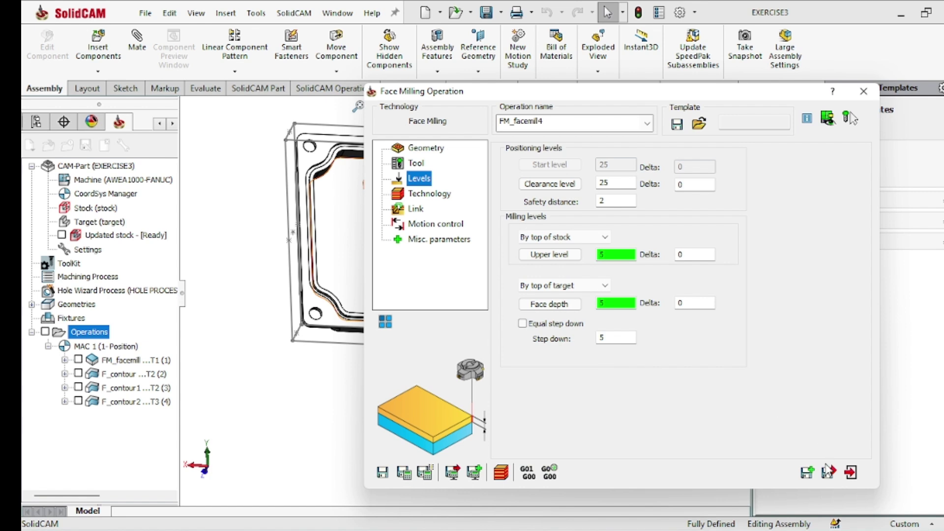
{"action": "left_click", "coordinate": [423, 194]}
{"action": "left_click", "coordinate": [599, 192]}
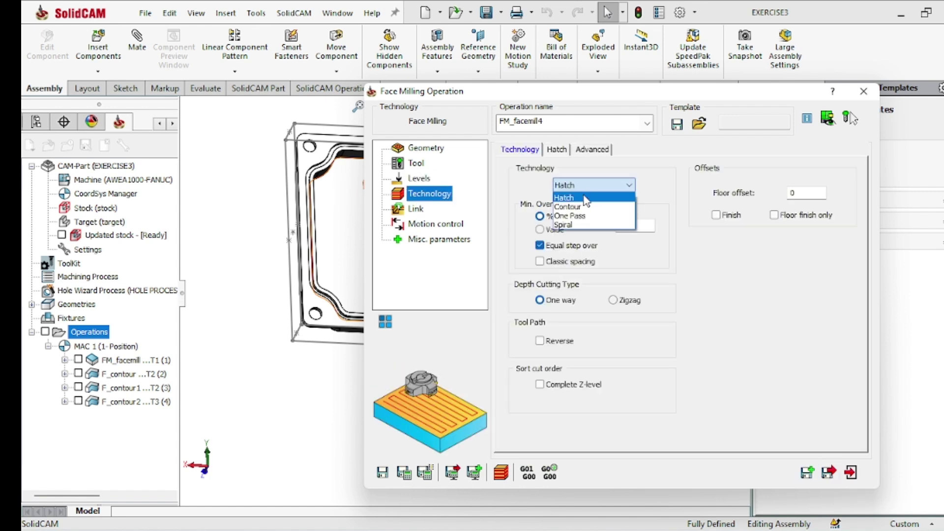
{"action": "left_click", "coordinate": [600, 204]}
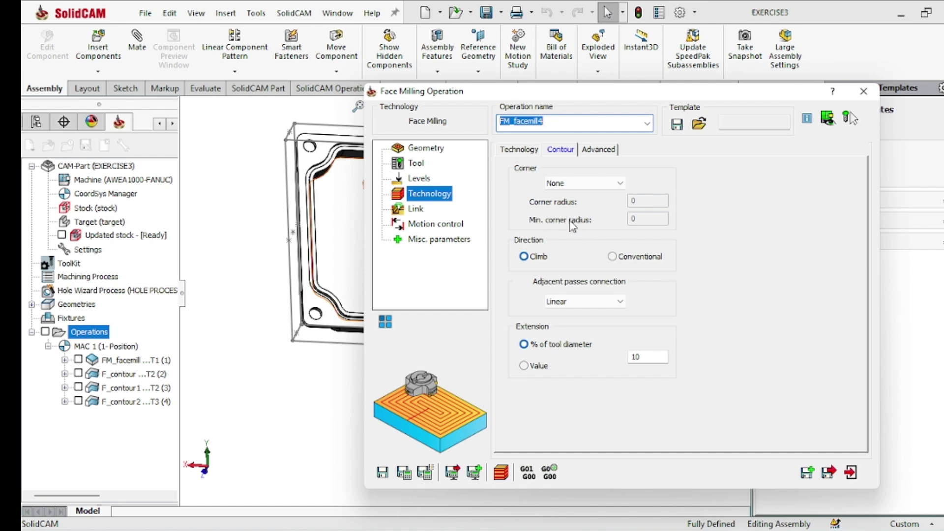
{"action": "left_click", "coordinate": [590, 183]}
{"action": "left_click", "coordinate": [565, 203]}
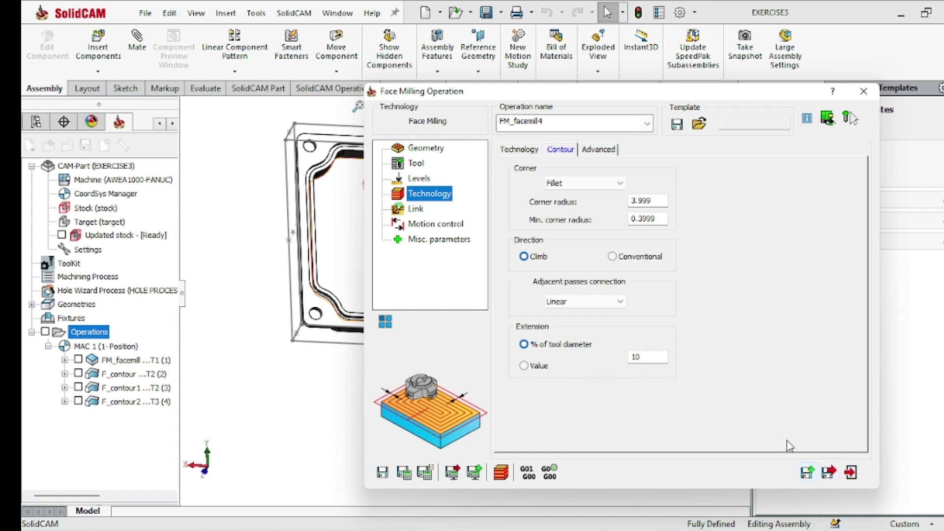
Step: Save and calculate the face milling operation, accepting an upper level above the CoordSys upper level
{"action": "left_click", "coordinate": [415, 208]}
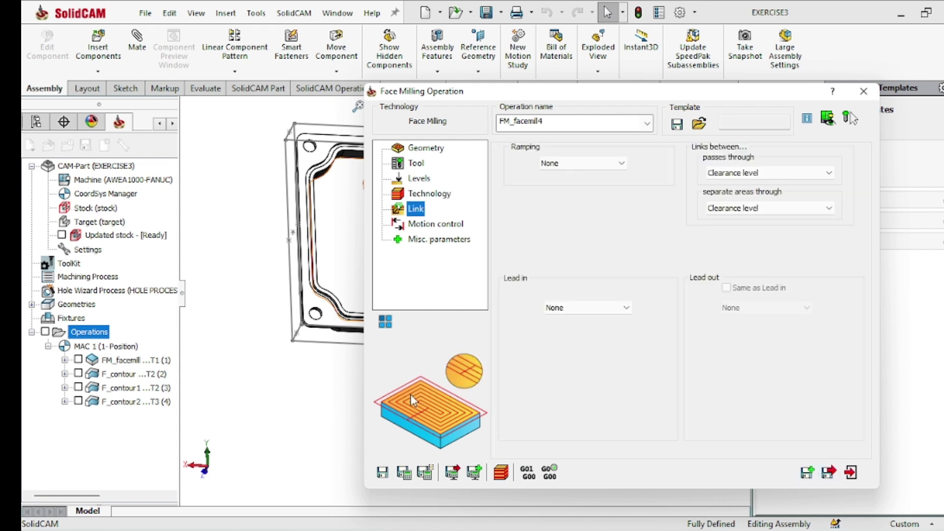
{"action": "left_click", "coordinate": [404, 472]}
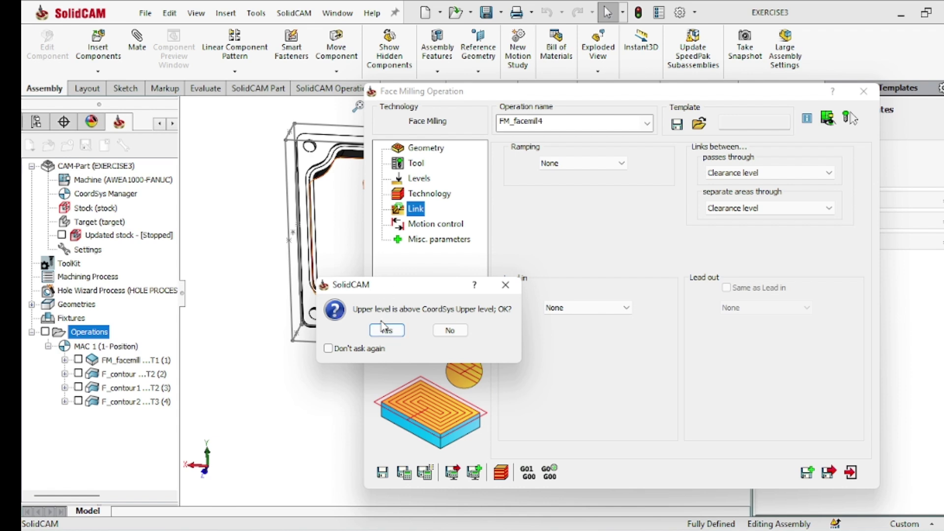
{"action": "left_click", "coordinate": [386, 329]}
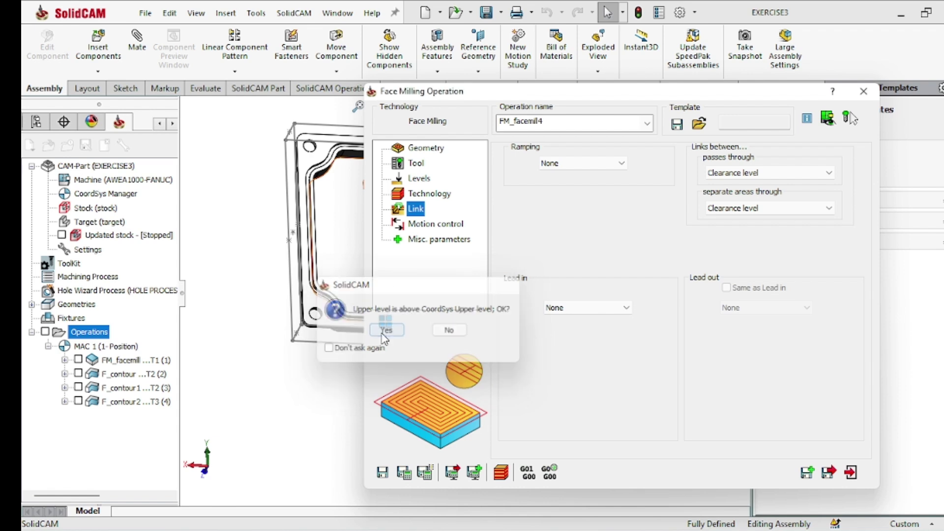
Step: Simulate the face milling operation in SolidVerify at increased speed, inspect the machined face, and close the simulation
{"action": "left_click", "coordinate": [502, 478]}
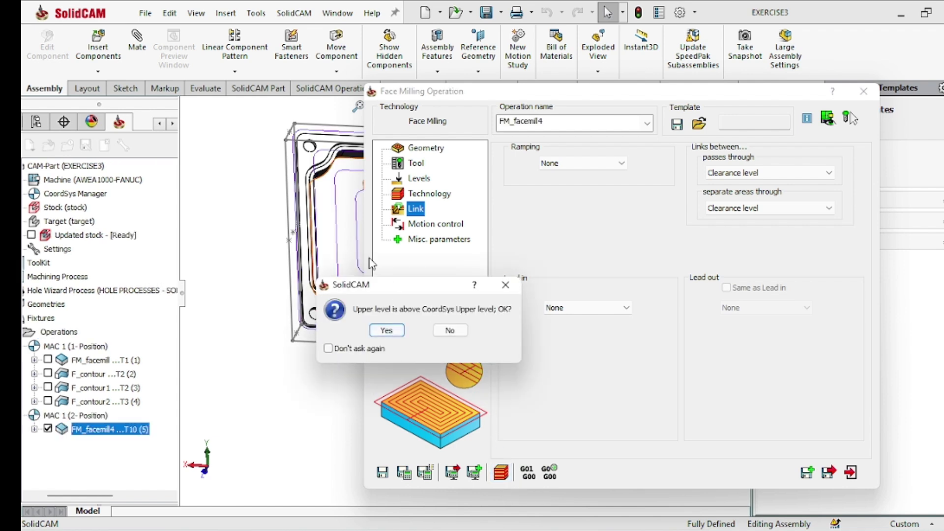
{"action": "left_click", "coordinate": [386, 329]}
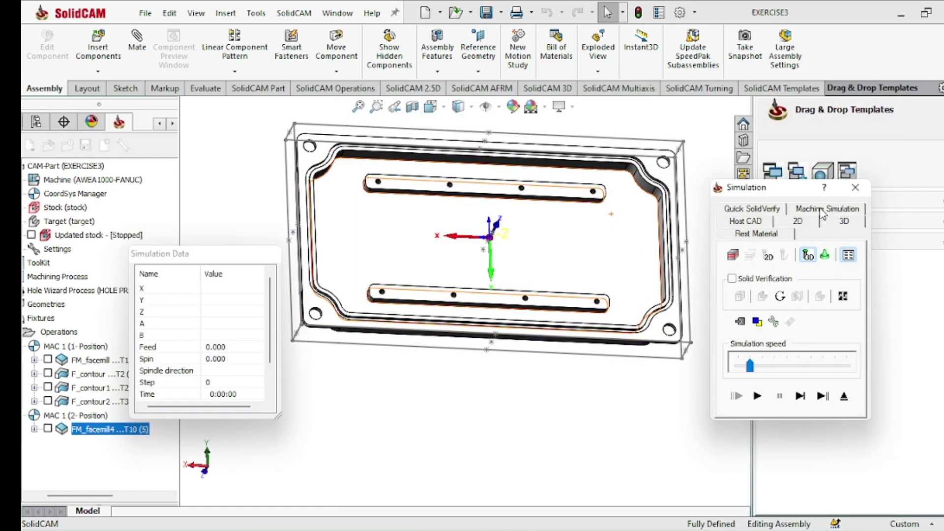
{"action": "left_click", "coordinate": [760, 397]}
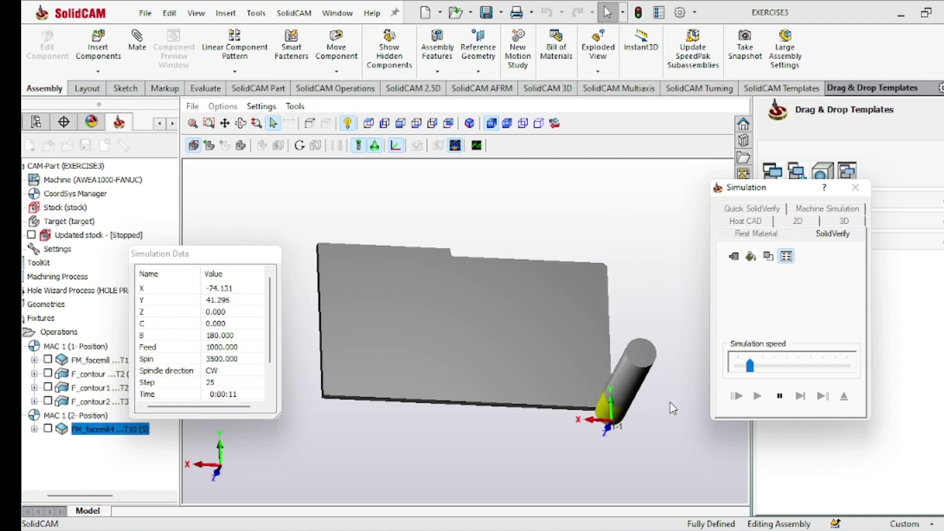
{"action": "middle_click_drag", "start_coordinate": [669, 407], "coordinate": [643, 389]}
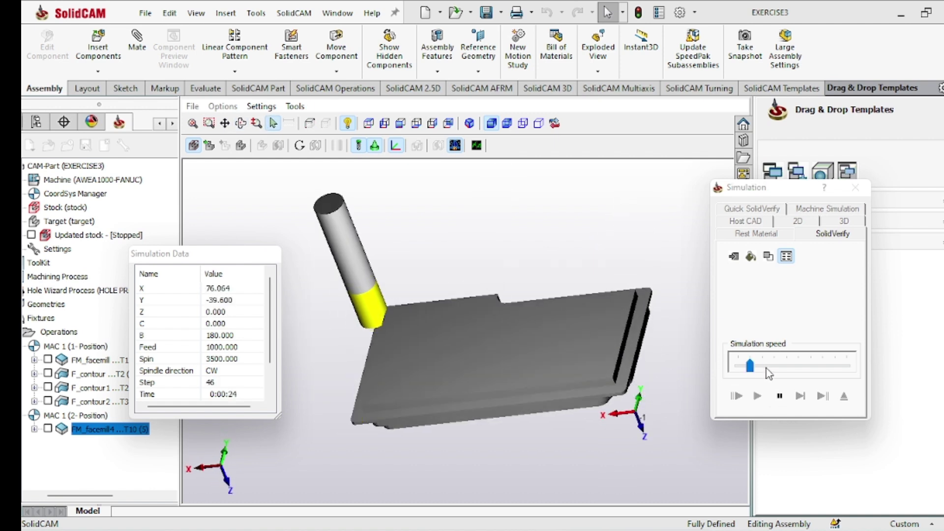
{"action": "left_click", "coordinate": [766, 368]}
{"action": "left_click", "coordinate": [779, 368]}
{"action": "mouse_move", "coordinate": [704, 418]}
{"action": "middle_mouse_down"}
{"action": "mouse_move", "coordinate": [694, 434]}
{"action": "mouse_move", "coordinate": [719, 434]}
{"action": "mouse_move", "coordinate": [741, 412]}
{"action": "mouse_move", "coordinate": [695, 415]}
{"action": "mouse_move", "coordinate": [712, 431]}
{"action": "middle_mouse_up"}
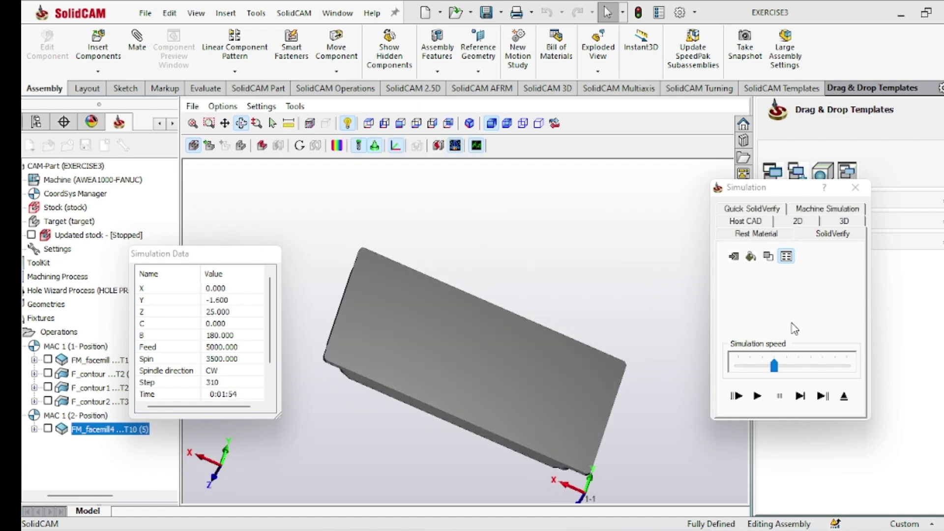
{"action": "left_click", "coordinate": [855, 191]}
Step: Save and exit the second-position face milling operation and hide its tool path
{"action": "double_click", "coordinate": [110, 430]}
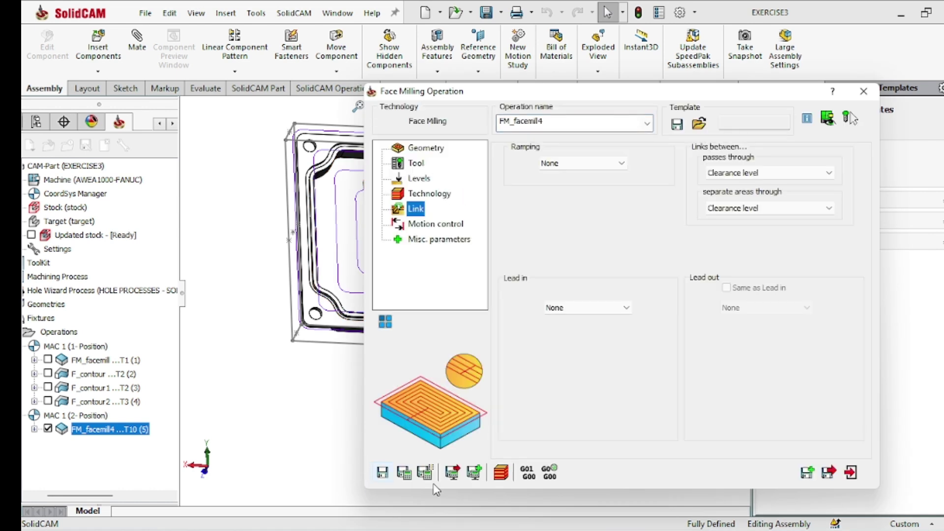
{"action": "left_click", "coordinate": [828, 476]}
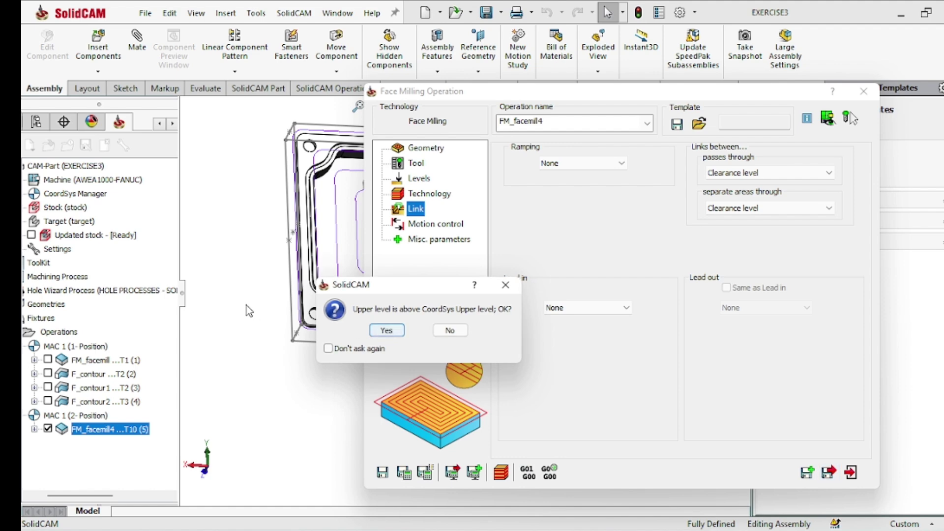
{"action": "left_click", "coordinate": [386, 330]}
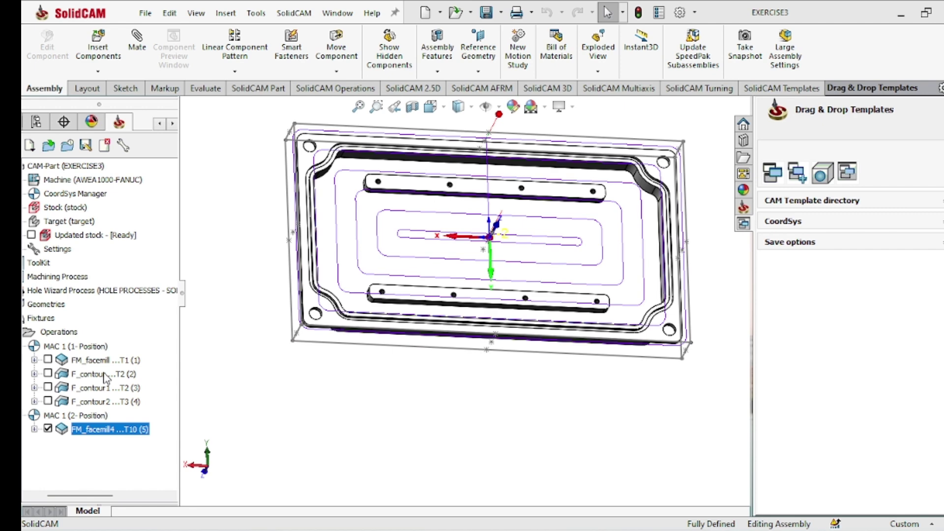
{"action": "left_click", "coordinate": [48, 429]}
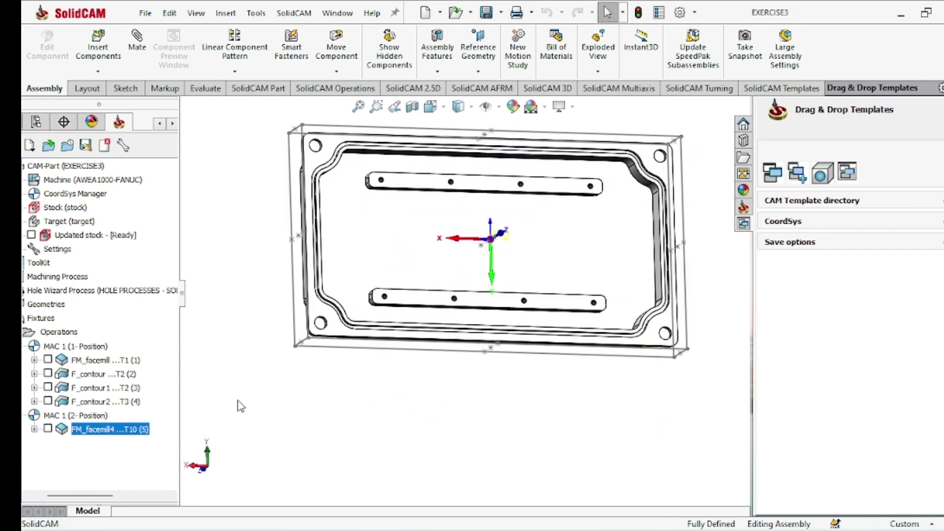
Step: Add a pocket milling operation on coordinate system MAC 1 (2-Position)
{"action": "right_click", "coordinate": [55, 333]}
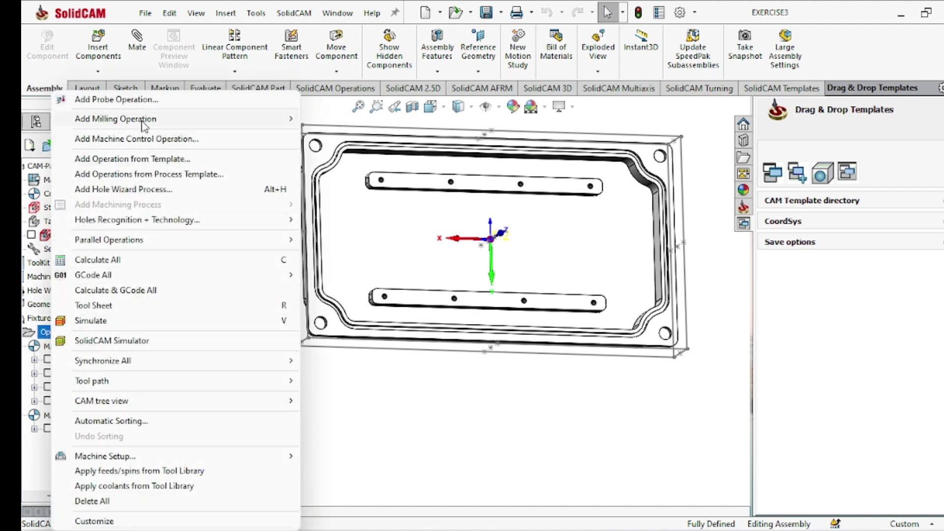
{"action": "mouse_move", "coordinate": [271, 122]}
{"action": "left_click", "coordinate": [322, 102]}
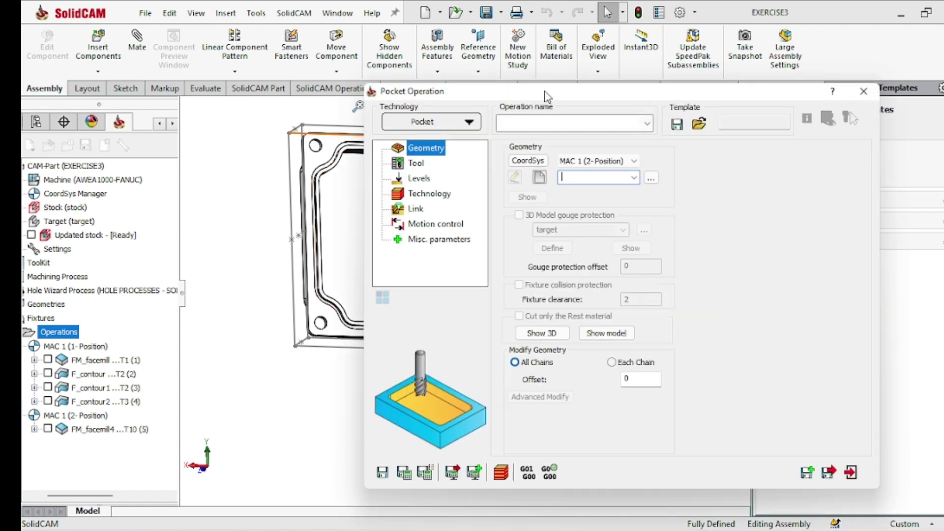
{"action": "left_click_drag", "start_coordinate": [543, 92], "coordinate": [322, 88]}
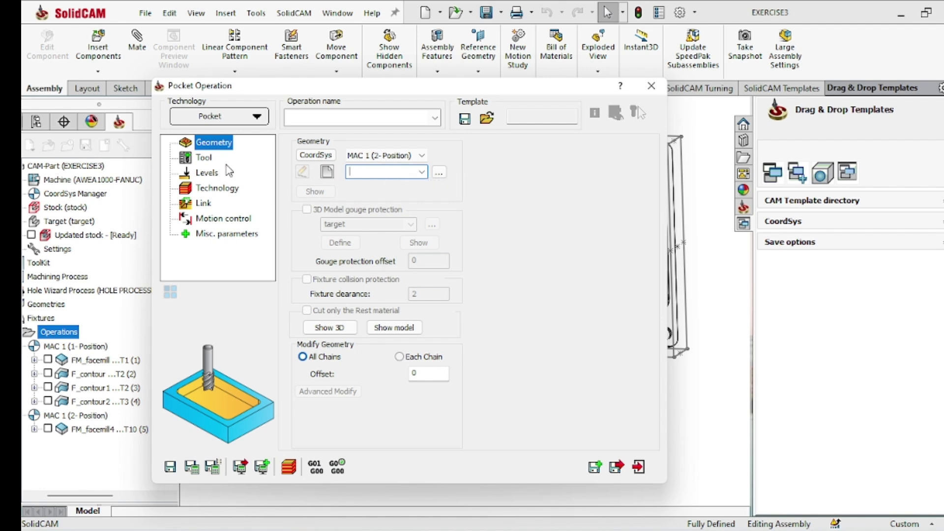
Step: Define new pocket geometry as a closed chain around the inner wall contour of the plate's recess
{"action": "left_click", "coordinate": [328, 173]}
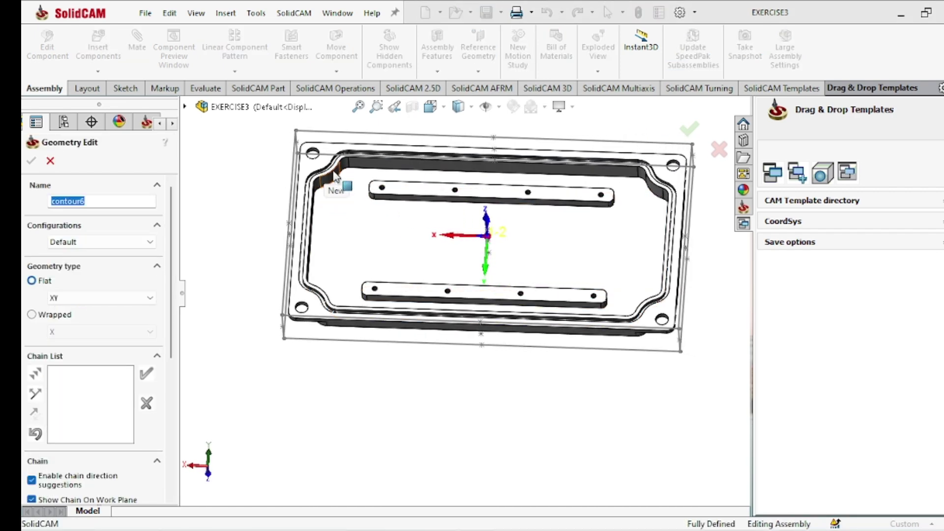
{"action": "left_click", "coordinate": [334, 171]}
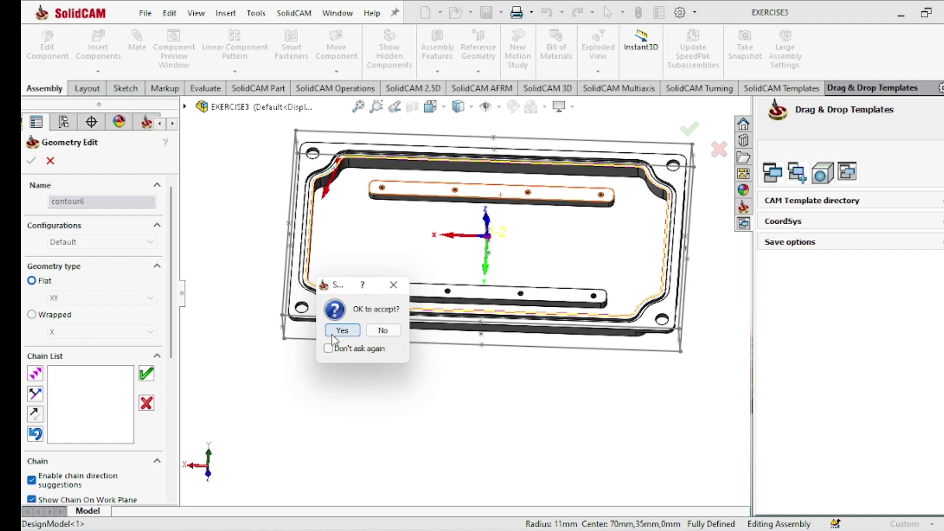
{"action": "left_click", "coordinate": [341, 331]}
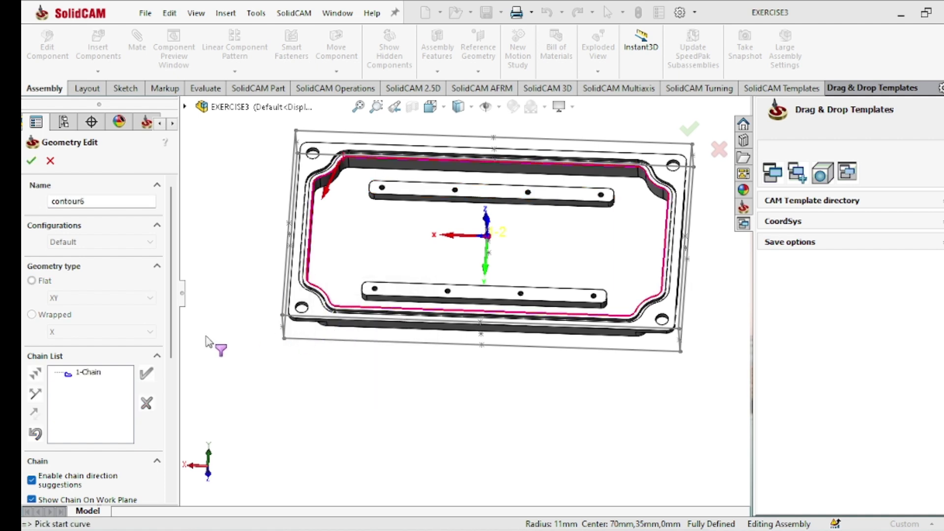
{"action": "left_click", "coordinate": [31, 160]}
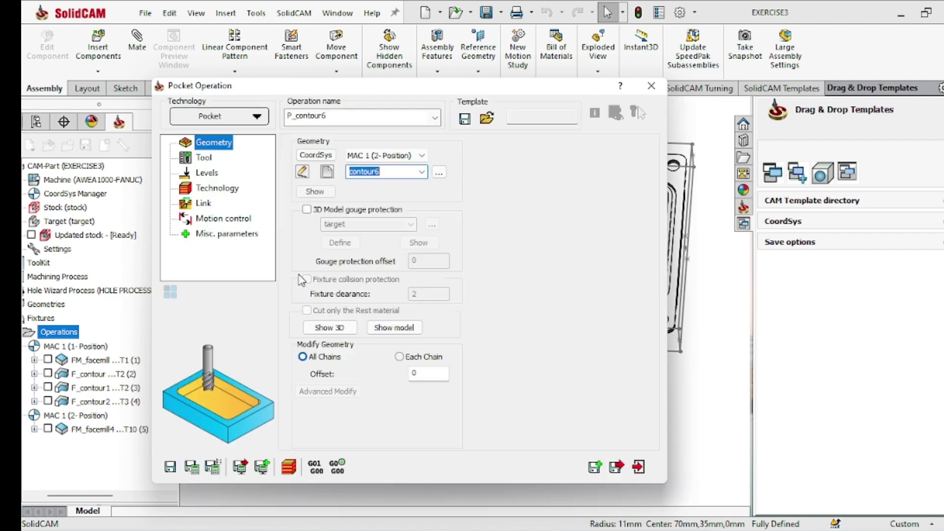
Step: Create a new end mill for the pocket operation and set its diameter to 10 mm
{"action": "left_click", "coordinate": [203, 158]}
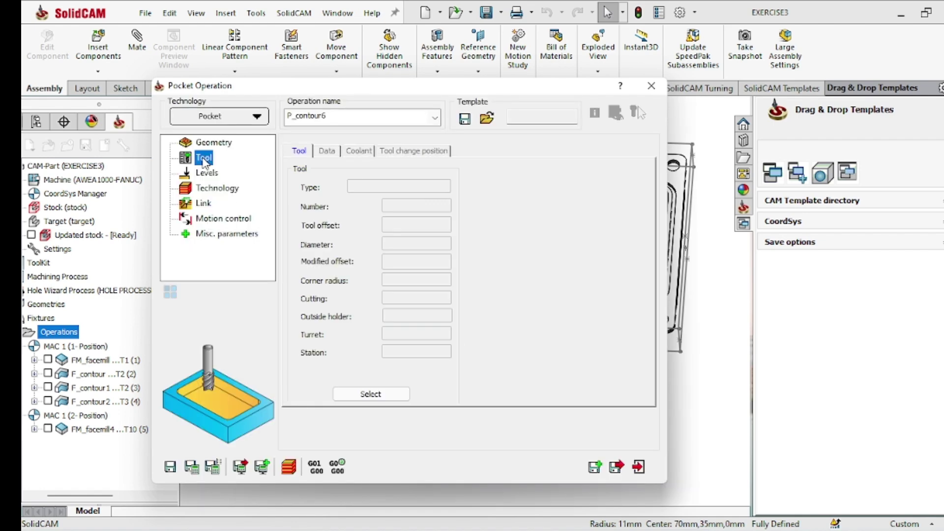
{"action": "left_click", "coordinate": [370, 394]}
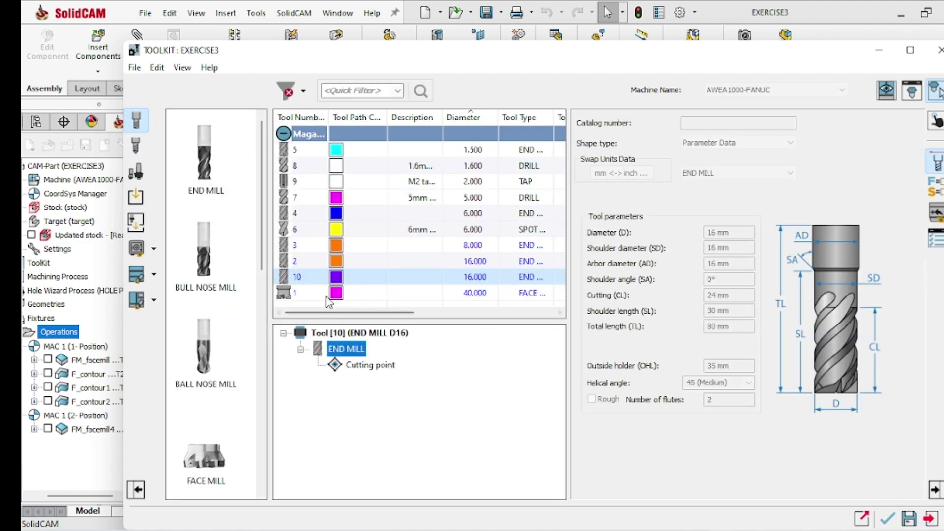
{"action": "left_click", "coordinate": [206, 184]}
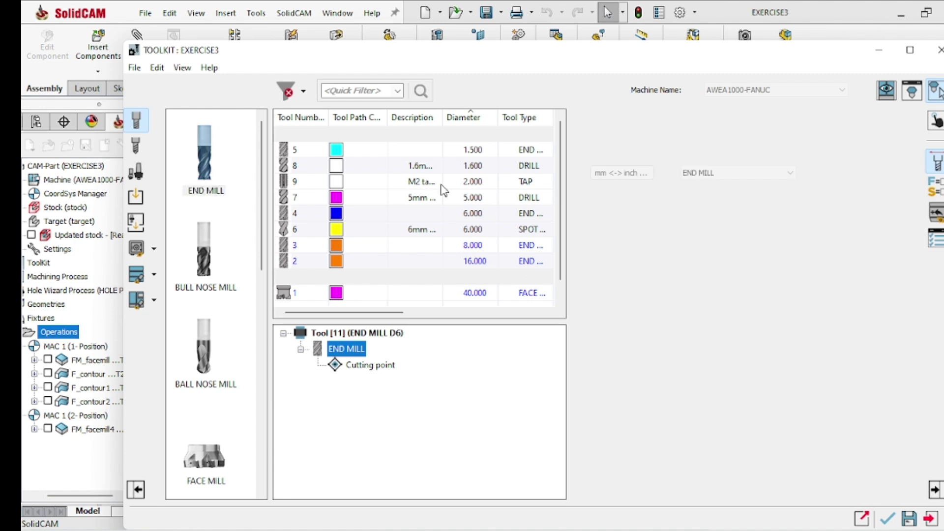
{"action": "left_click", "coordinate": [713, 233]}
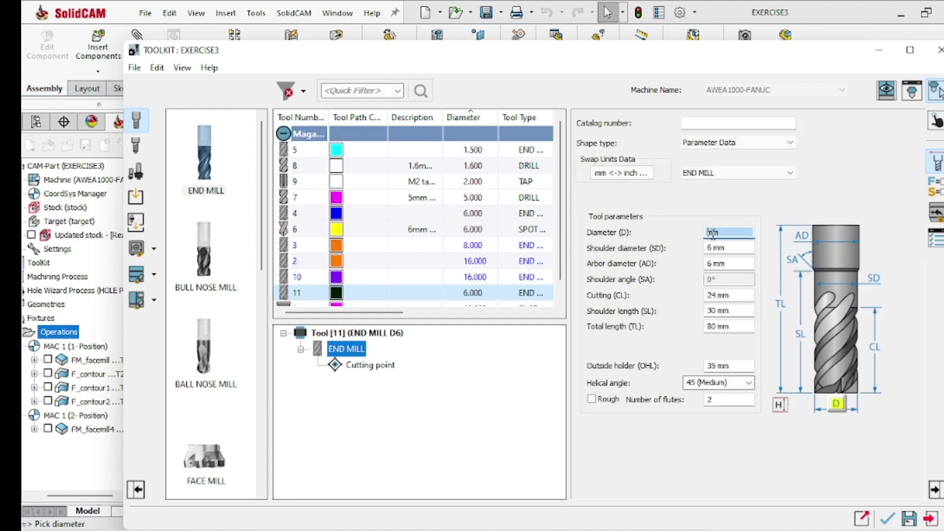
{"action": "left_click", "coordinate": [712, 249]}
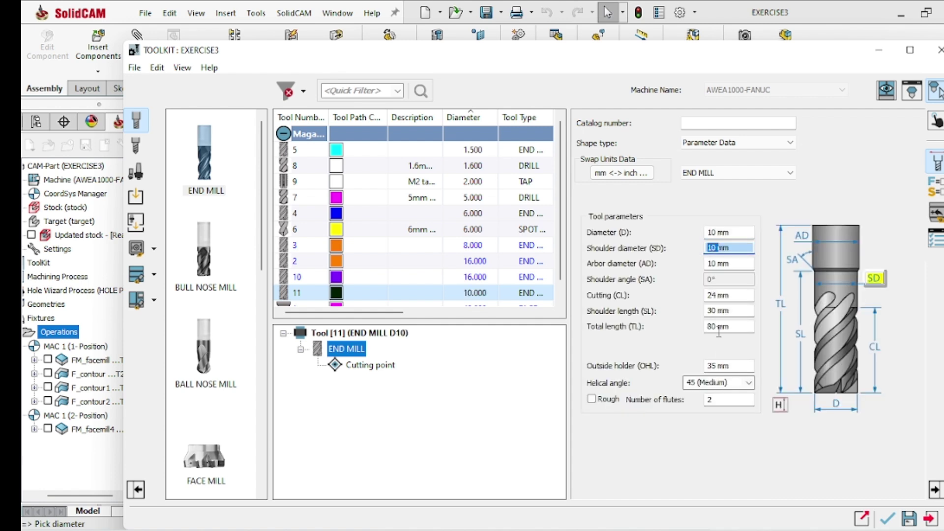
Step: Set the 10 mm end mill's cutting data to the MILLING application with feed XY 1500 mm/min and save the tool for the operation
{"action": "left_click", "coordinate": [938, 193]}
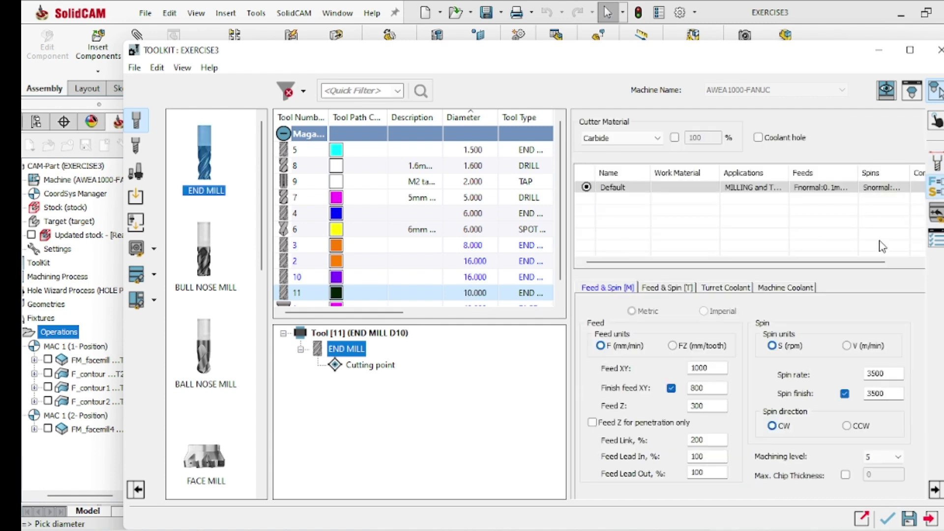
{"action": "left_click", "coordinate": [762, 189]}
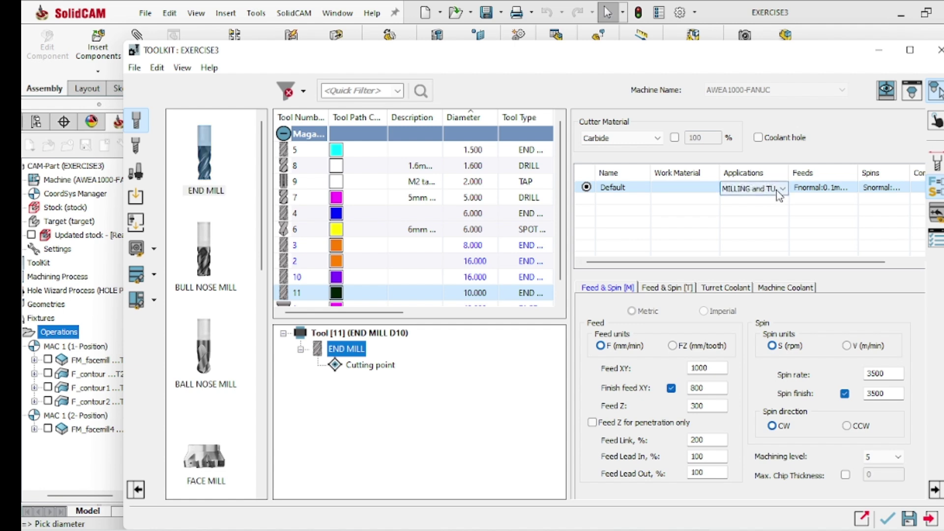
{"action": "left_click", "coordinate": [779, 190]}
{"action": "left_click", "coordinate": [748, 203]}
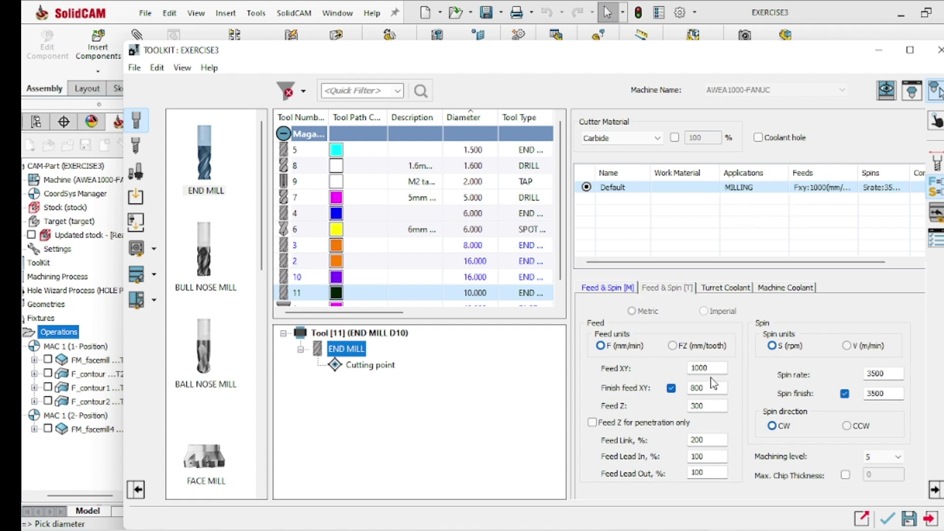
{"action": "double_click", "coordinate": [708, 370]}
{"action": "type", "text": "15"}
{"action": "left_click", "coordinate": [887, 520]}
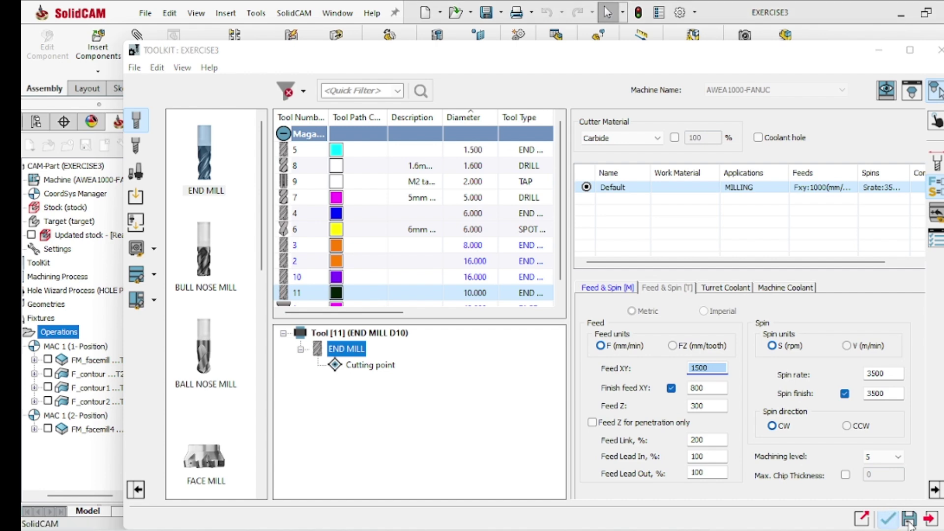
{"action": "left_click", "coordinate": [909, 521]}
{"action": "left_click", "coordinate": [908, 522]}
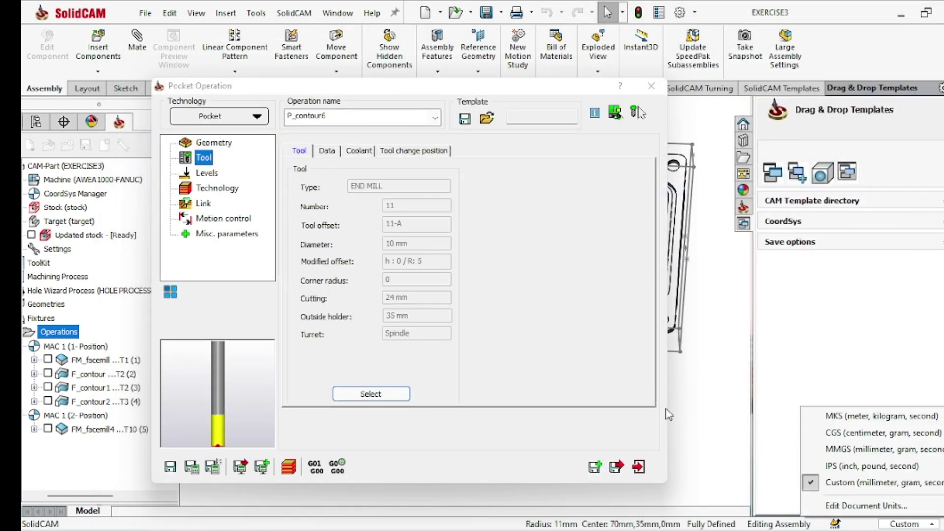
Step: Set the pocket's upper level by top of target and pick its depth from the raised strip's top face, then enter the step down
{"action": "left_click", "coordinate": [209, 173]}
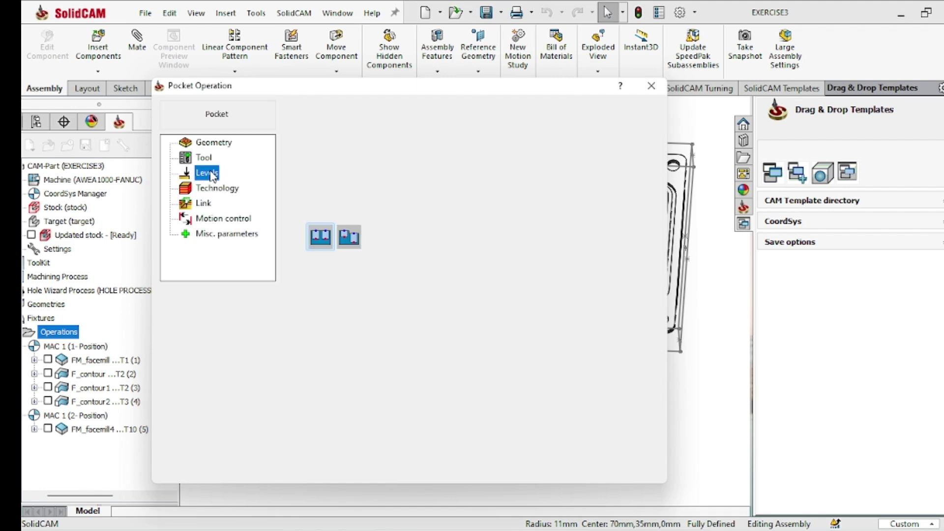
{"action": "left_click", "coordinate": [381, 276]}
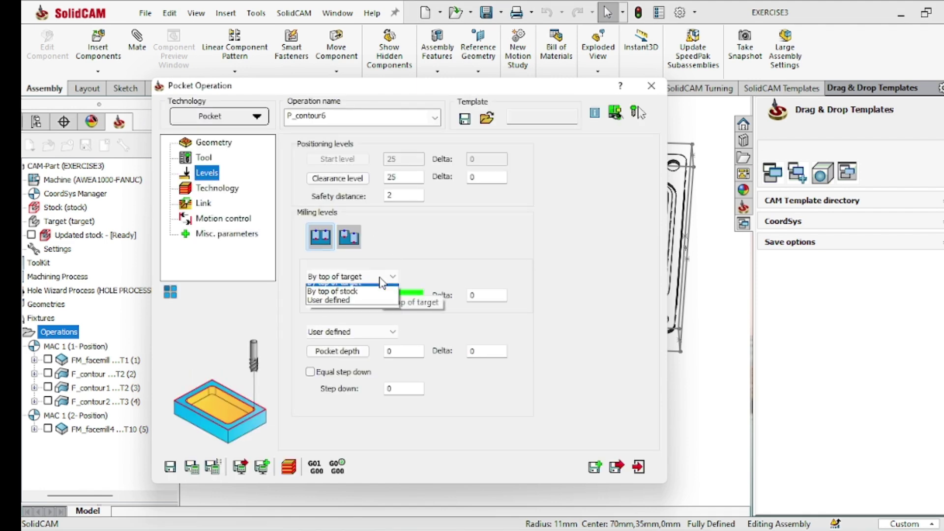
{"action": "left_click", "coordinate": [355, 290]}
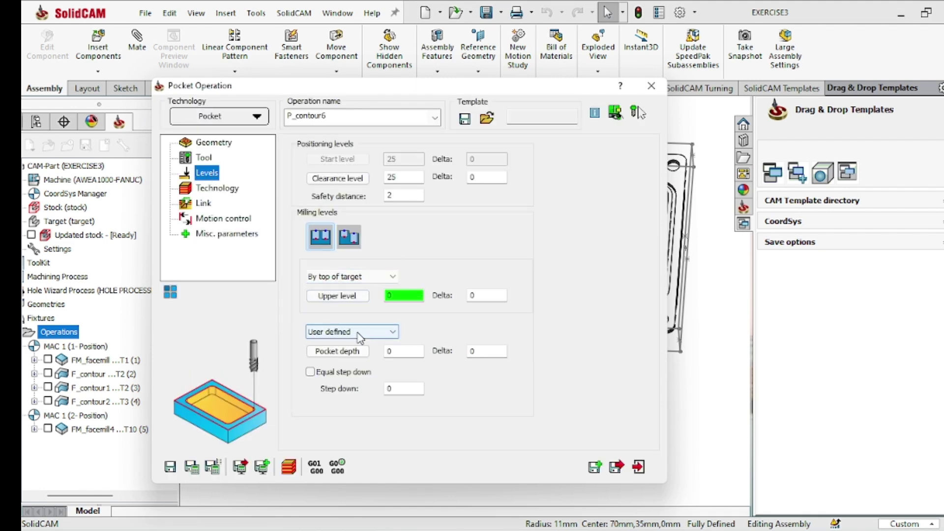
{"action": "left_click", "coordinate": [343, 355]}
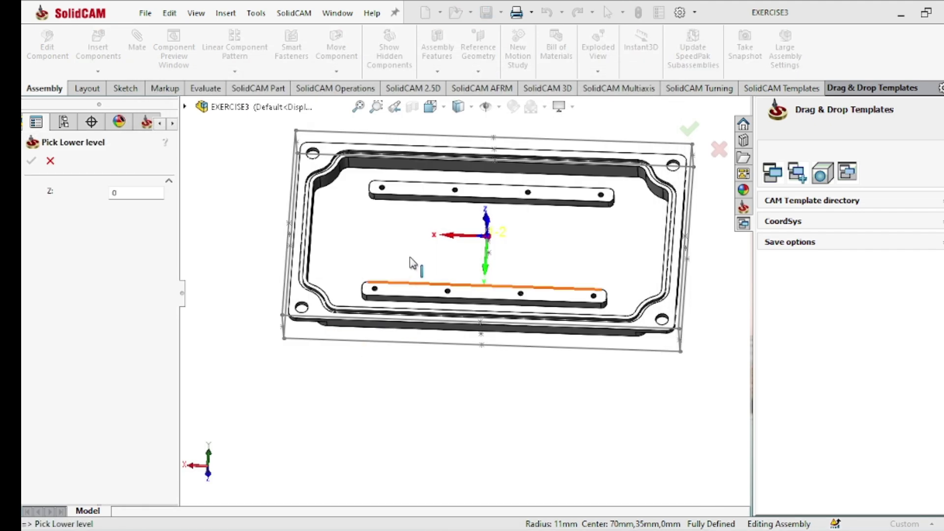
{"action": "left_click", "coordinate": [412, 193]}
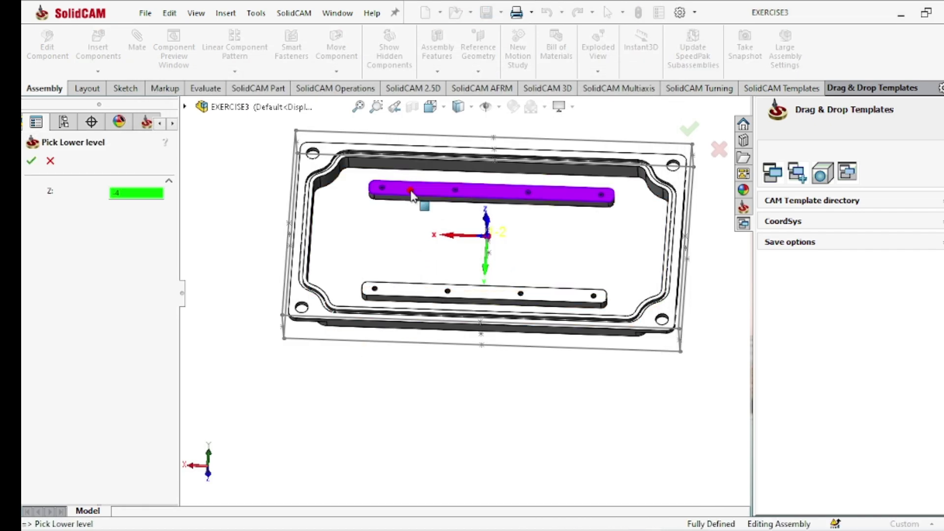
{"action": "left_click", "coordinate": [31, 162]}
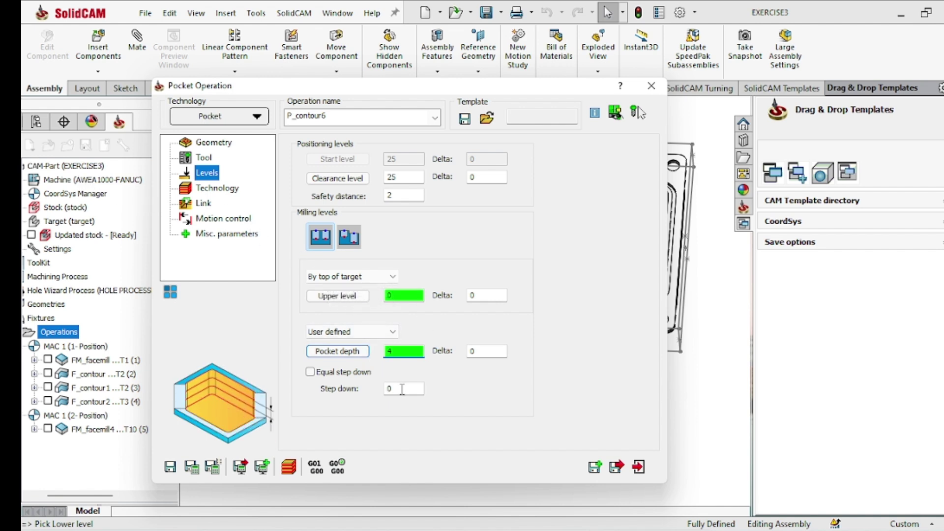
{"action": "double_click", "coordinate": [401, 389]}
Step: Keep the Contour technology for the pocket operation and set the corner type to Fillet
{"action": "left_click", "coordinate": [233, 192]}
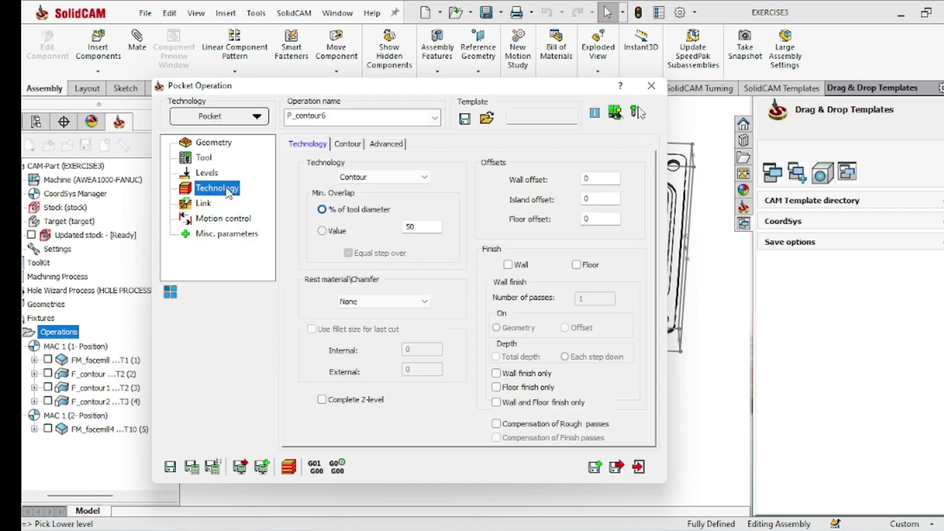
{"action": "left_click", "coordinate": [402, 183]}
{"action": "left_click", "coordinate": [360, 199]}
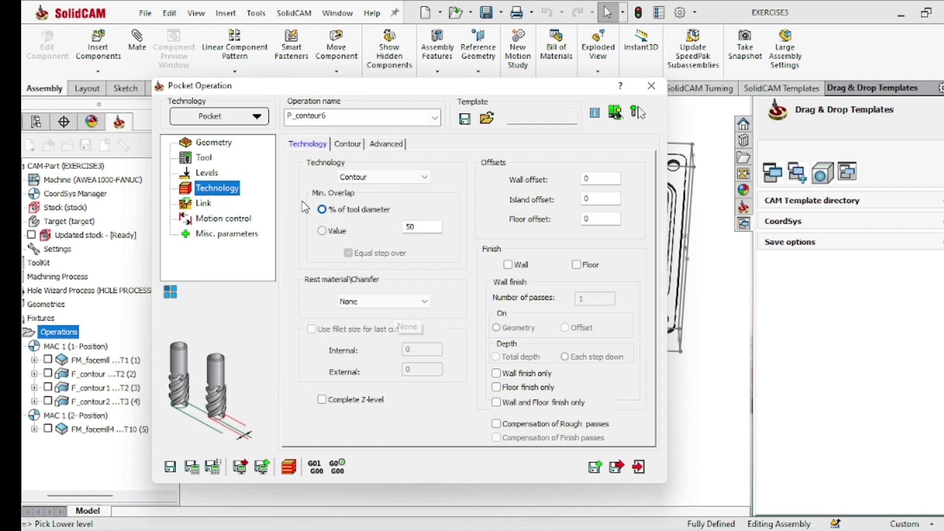
{"action": "left_click", "coordinate": [211, 206]}
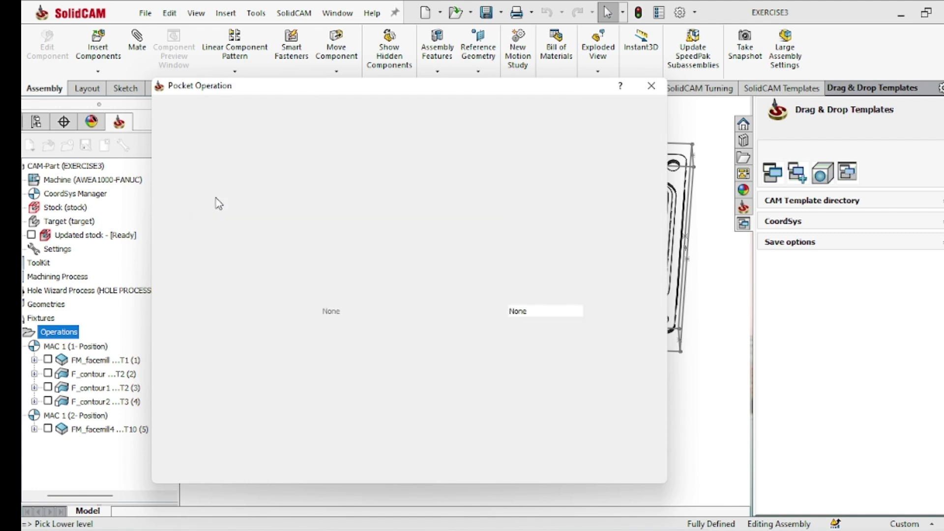
{"action": "left_click", "coordinate": [221, 193]}
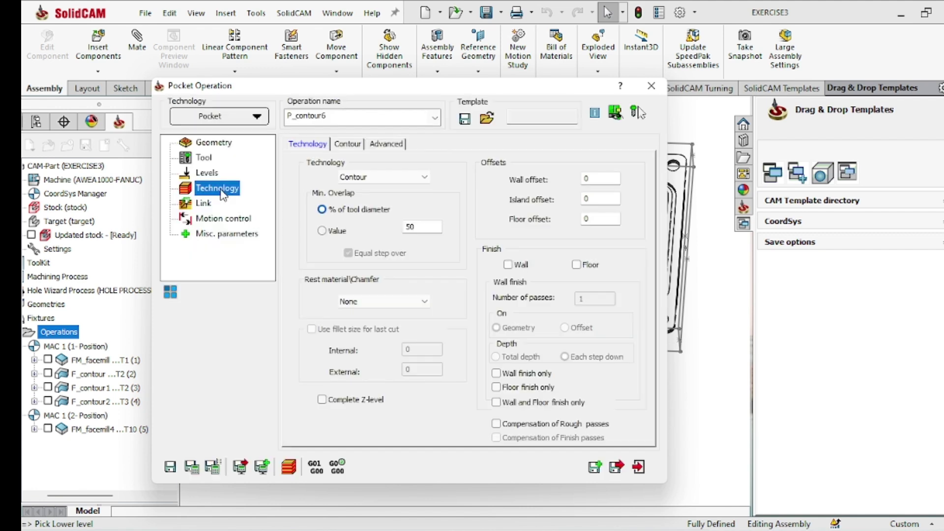
{"action": "left_click", "coordinate": [350, 145]}
{"action": "left_click", "coordinate": [392, 216]}
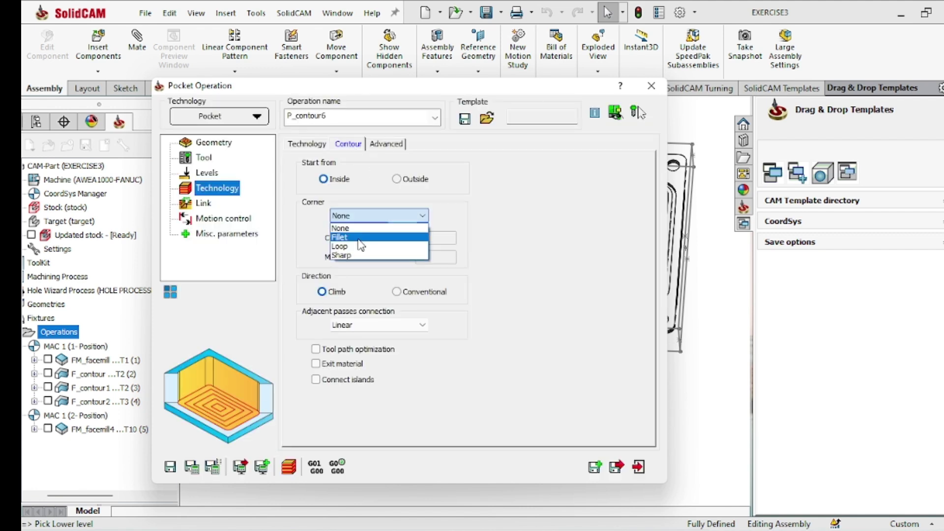
{"action": "left_click", "coordinate": [359, 238]}
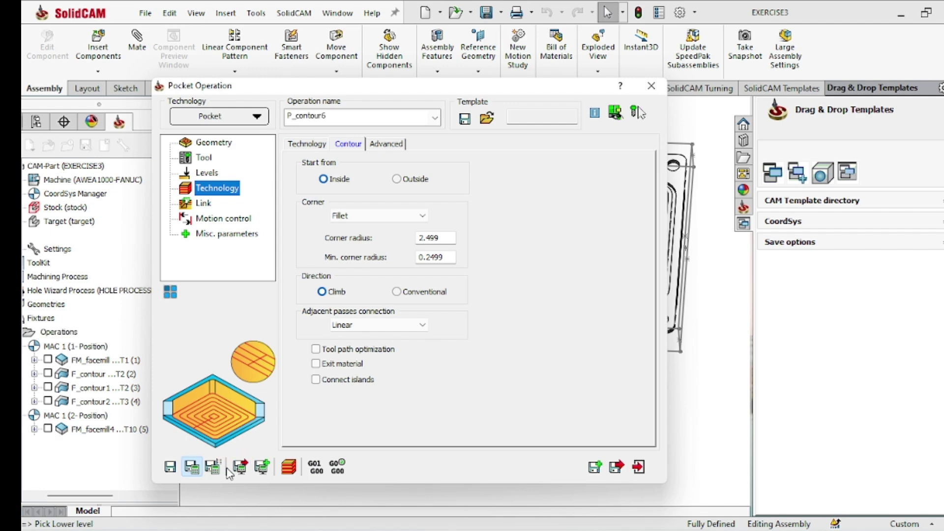
Step: Calculate the pocket toolpath and play it in SolidVerify at a higher simulation speed, inspecting the cut from several angles
{"action": "left_click", "coordinate": [289, 467]}
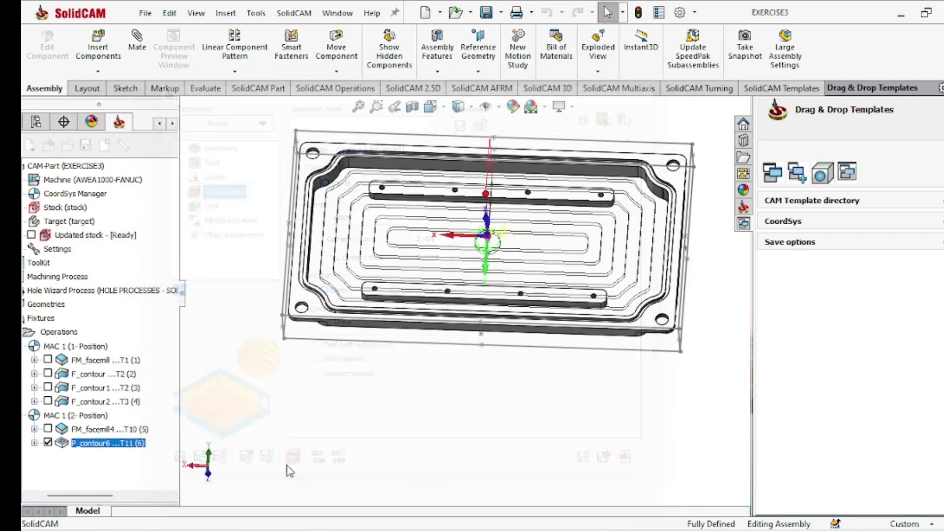
{"action": "left_click", "coordinate": [835, 210]}
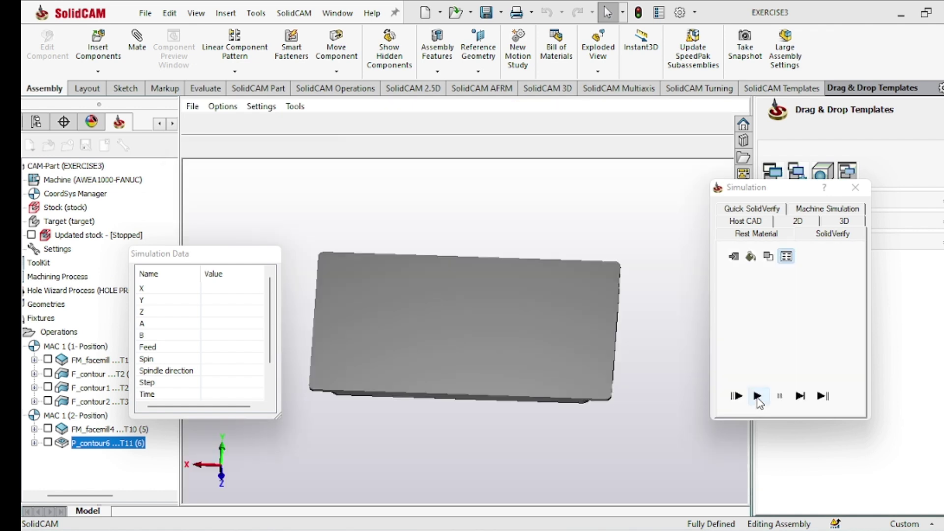
{"action": "left_click", "coordinate": [757, 397]}
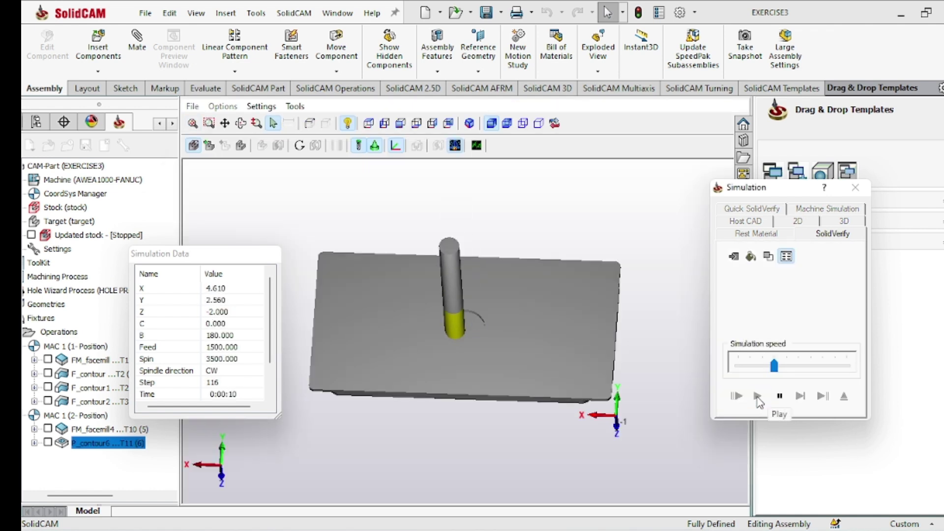
{"action": "left_click", "coordinate": [788, 366]}
{"action": "middle_click_drag", "start_coordinate": [691, 424], "coordinate": [648, 437]}
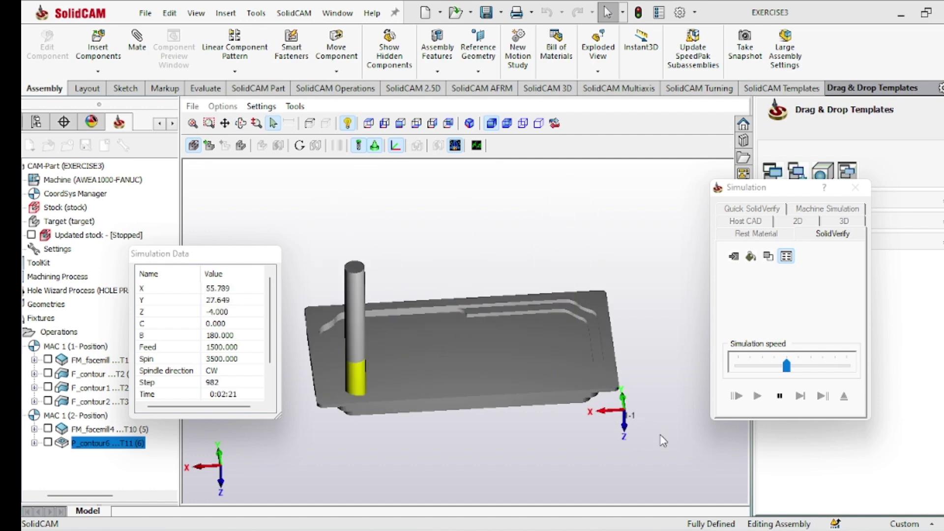
{"action": "middle_click_drag", "start_coordinate": [653, 444], "coordinate": [664, 478]}
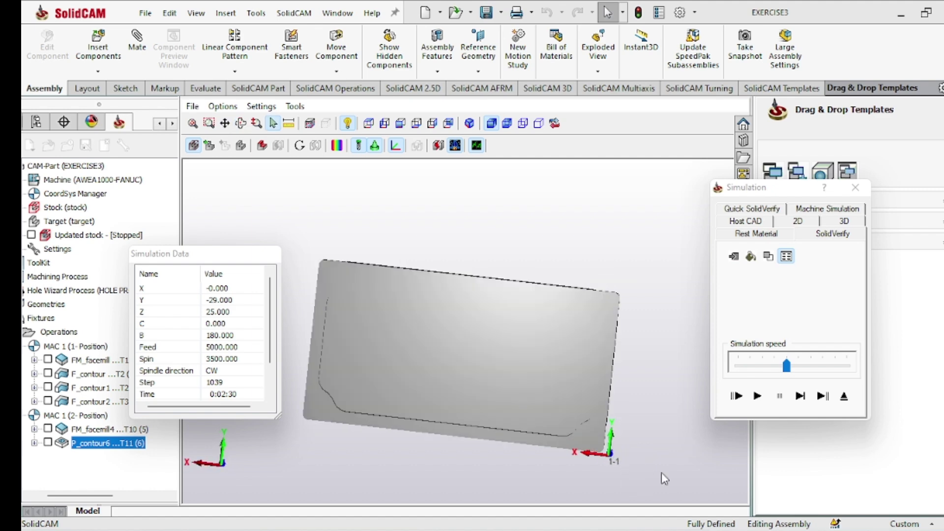
{"action": "left_click", "coordinate": [855, 187]}
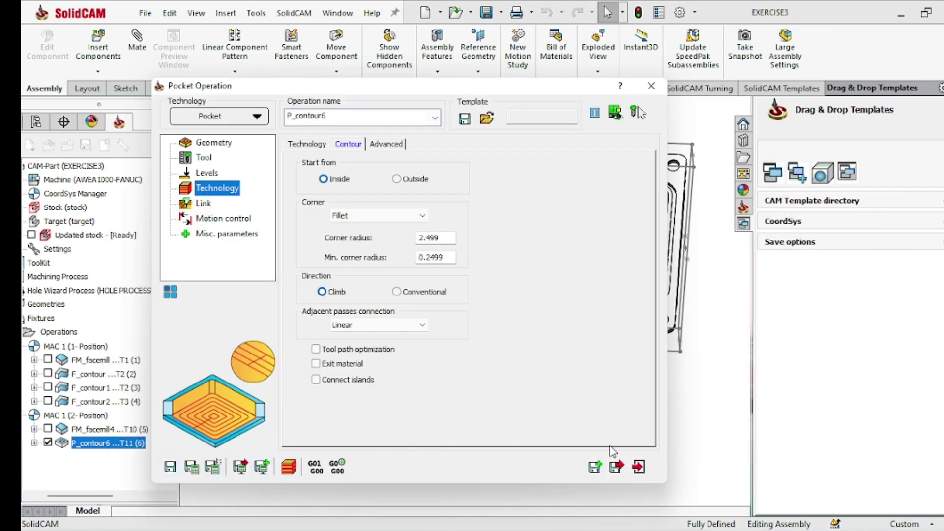
Step: Exit the finished pocket operation and hide its toolpath on the plate
{"action": "left_click", "coordinate": [617, 467]}
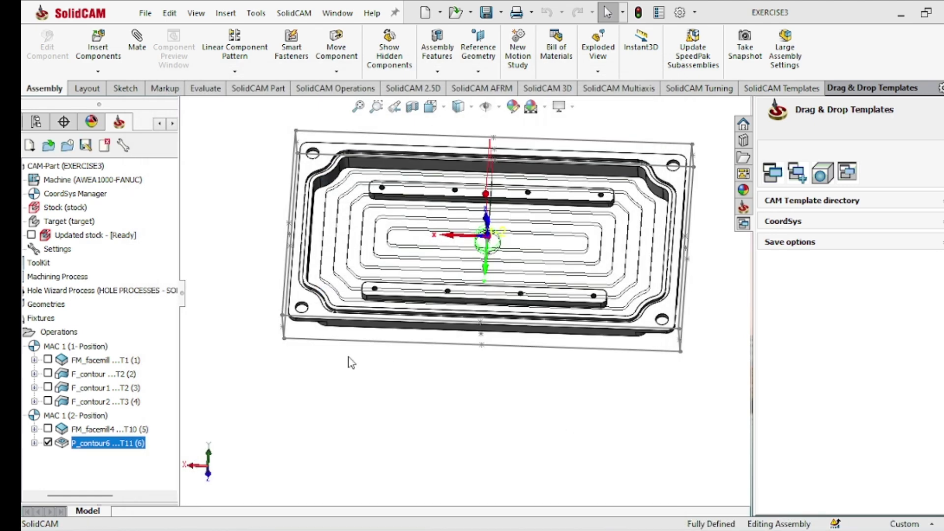
{"action": "left_click", "coordinate": [47, 443]}
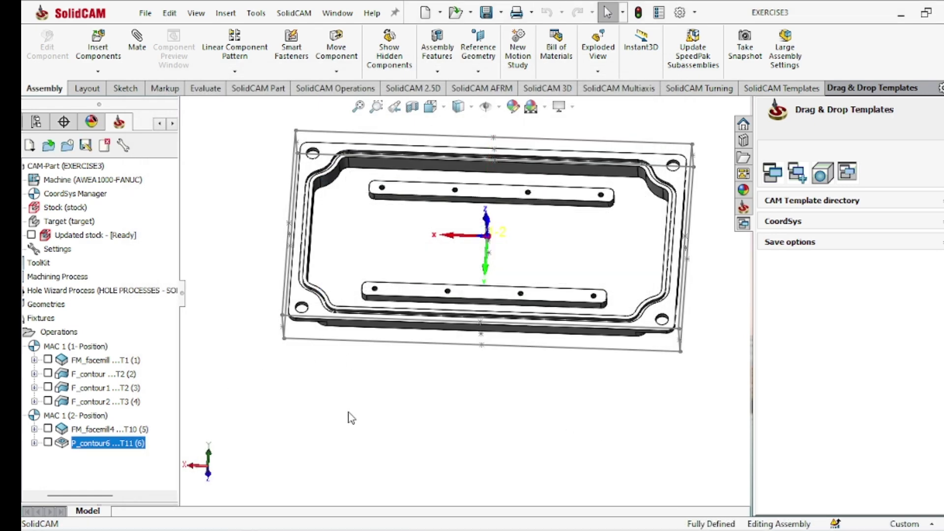
Step: Add another pocket milling operation on coordinate system MAC 1 (2-Position)
{"action": "middle_click_drag", "start_coordinate": [348, 416], "coordinate": [386, 243]}
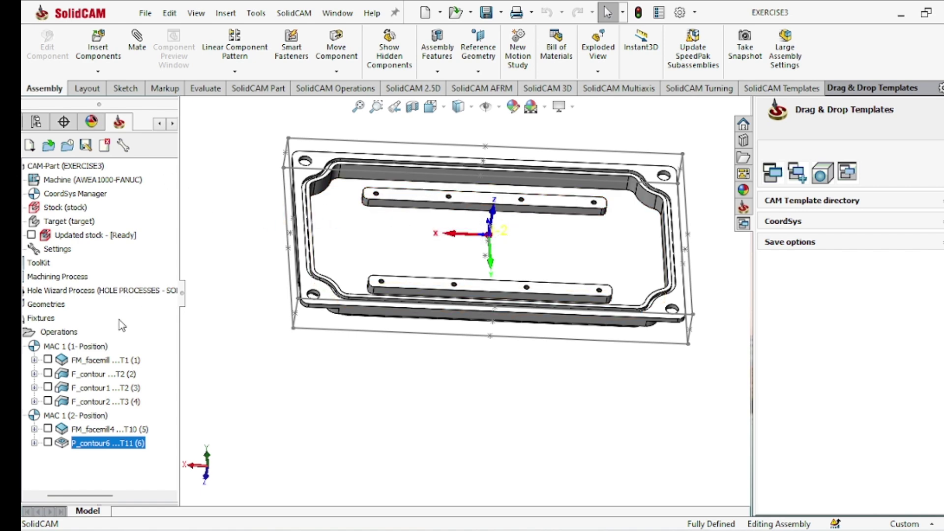
{"action": "right_click", "coordinate": [62, 334]}
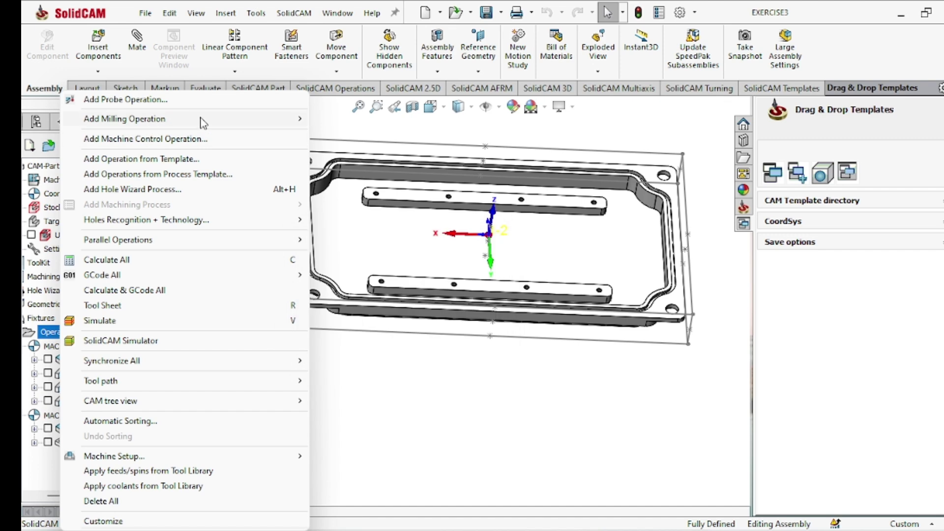
{"action": "mouse_move", "coordinate": [294, 123]}
{"action": "left_click", "coordinate": [347, 102]}
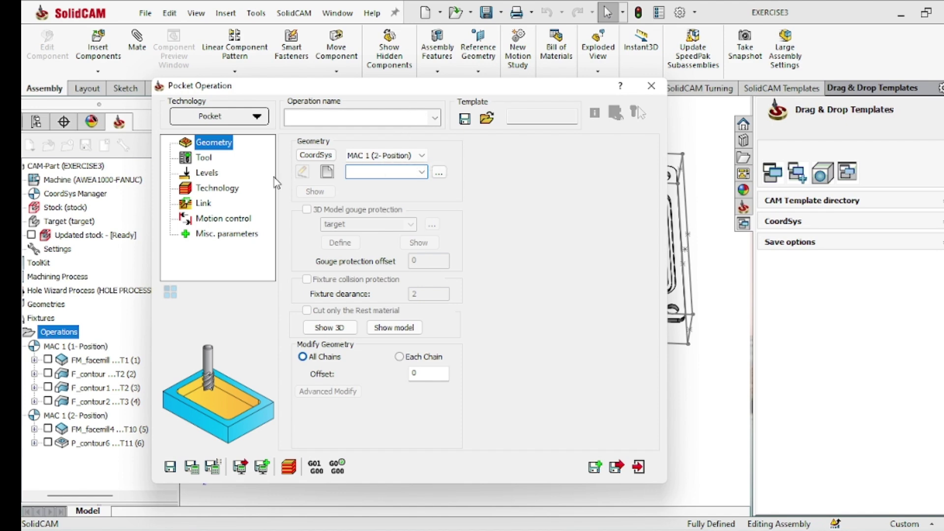
Step: Define new geometry for the second pocket operation as a closed chain along the bottom edge of the recess wall
{"action": "left_click", "coordinate": [329, 173]}
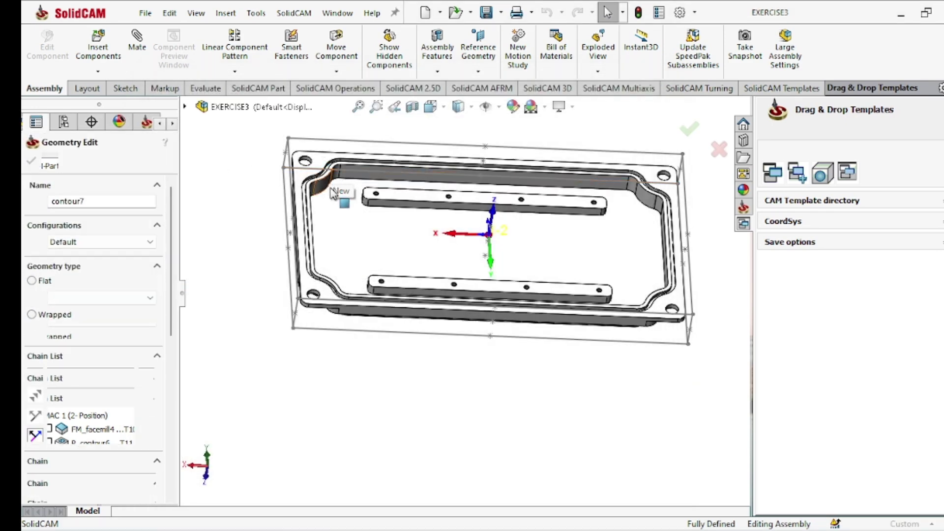
{"action": "left_click", "coordinate": [355, 181]}
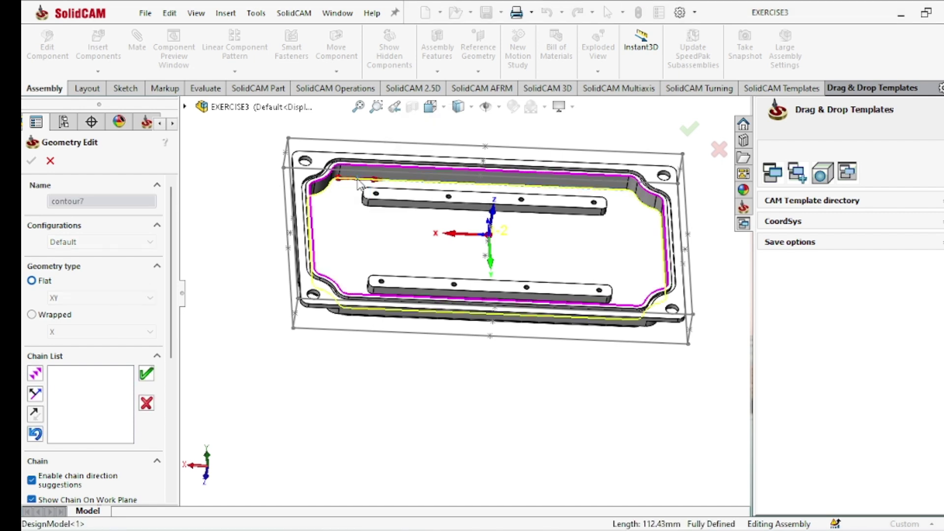
{"action": "left_click", "coordinate": [342, 330]}
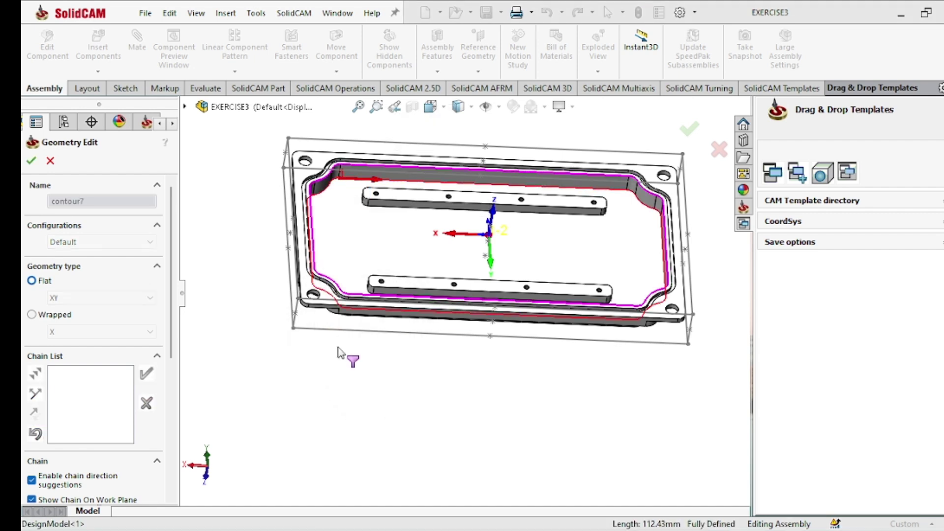
{"action": "left_click", "coordinate": [31, 160]}
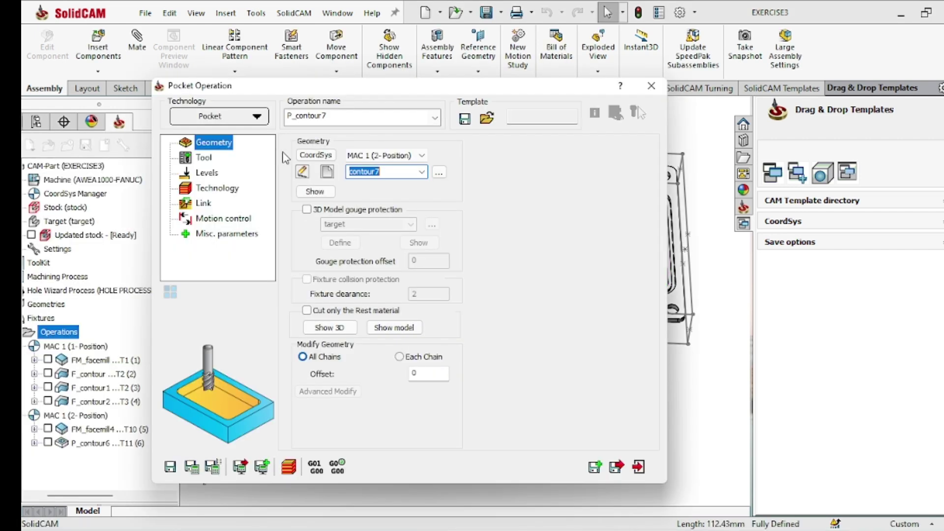
Step: Create a new end mill for the second pocket operation with diameter and shoulder diameter of 8 mm
{"action": "left_click", "coordinate": [204, 158]}
{"action": "left_click", "coordinate": [370, 394]}
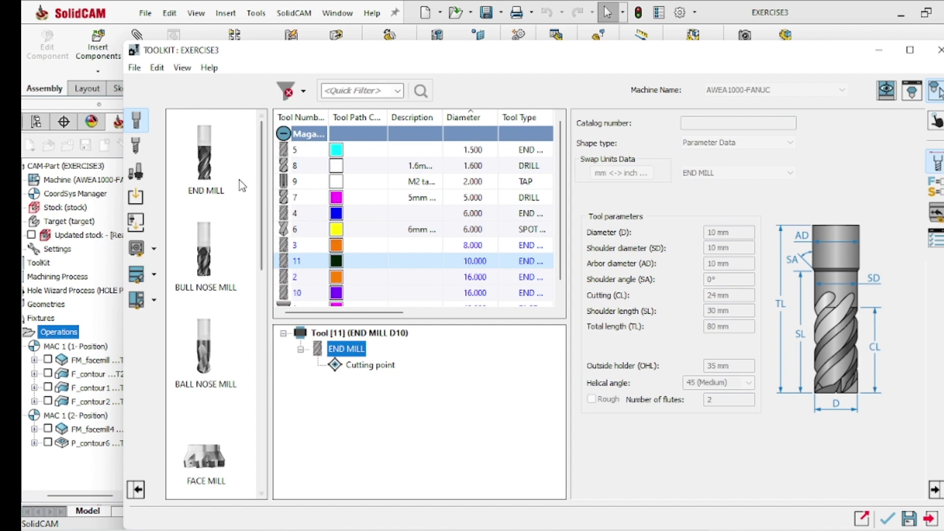
{"action": "double_click", "coordinate": [207, 182]}
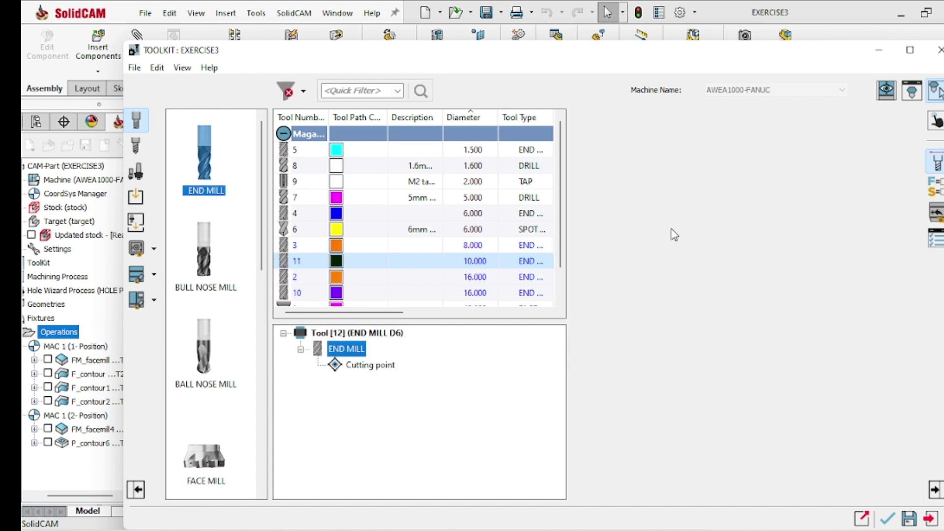
{"action": "left_click", "coordinate": [716, 233]}
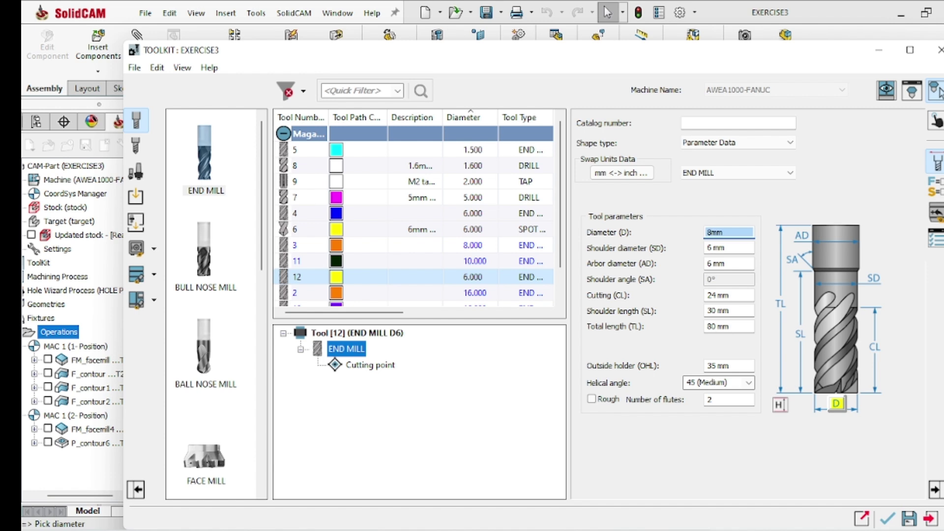
{"action": "left_click", "coordinate": [711, 248]}
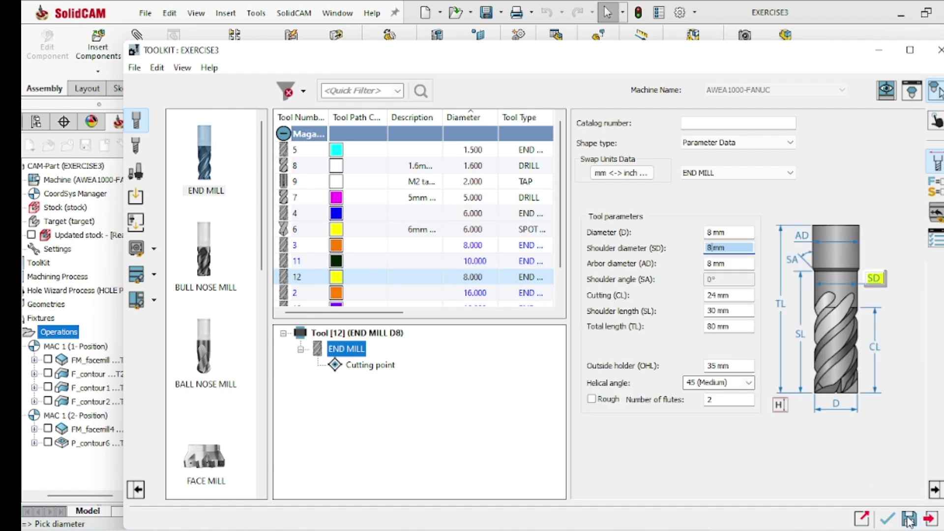
Step: Set the 8 mm end mill's feed XY to 1500 mm/min, choose its cutting data application and assign the tool to the operation
{"action": "left_click", "coordinate": [934, 190]}
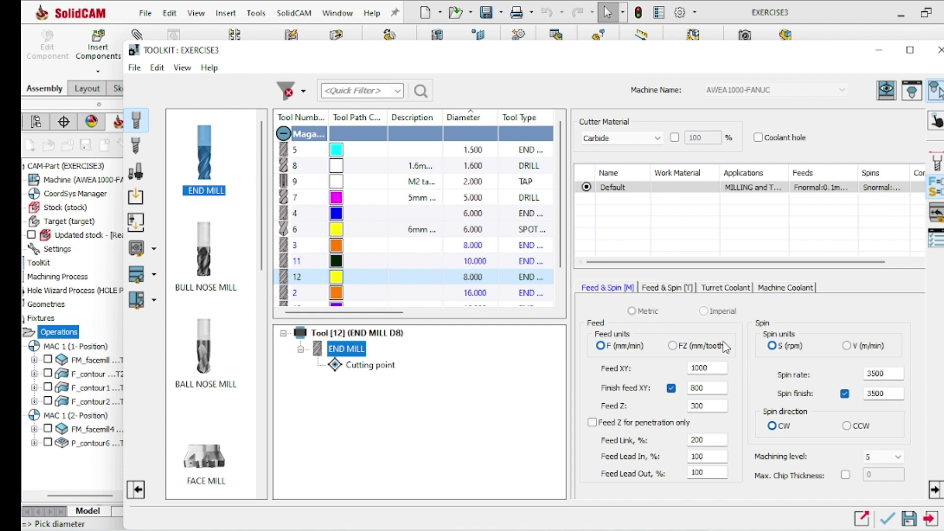
{"action": "double_click", "coordinate": [708, 368]}
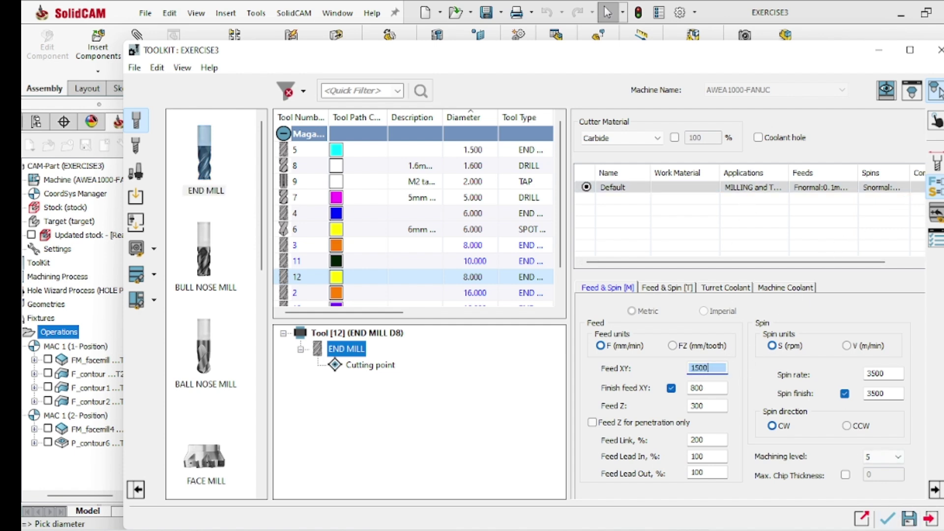
{"action": "left_click", "coordinate": [752, 187]}
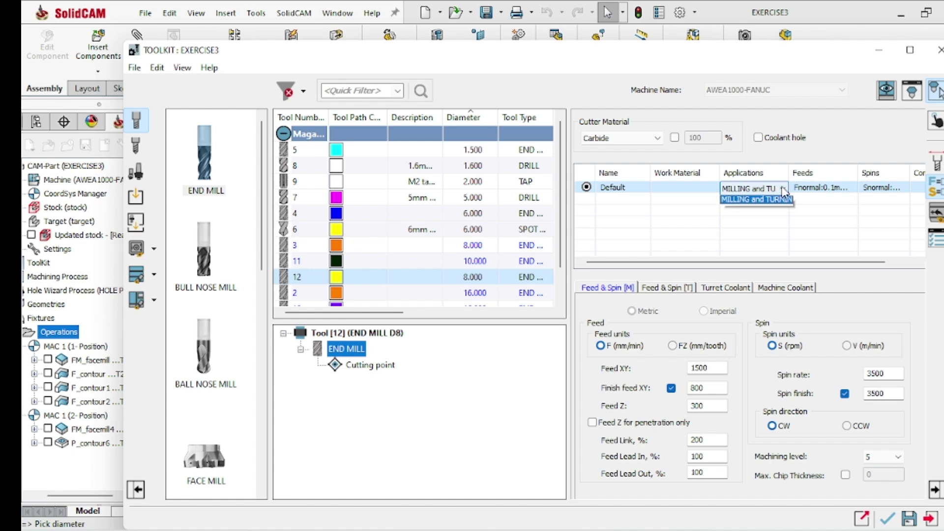
{"action": "left_click", "coordinate": [752, 188]}
{"action": "left_click", "coordinate": [749, 202]}
{"action": "left_click", "coordinate": [897, 514]}
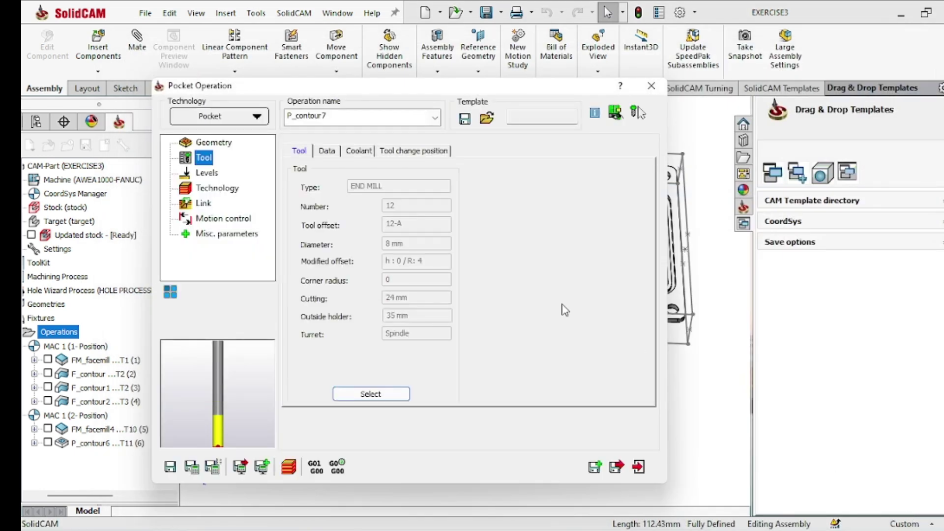
Step: Make the second pocket operation's upper level user defined and pick it from the top face of the upper raised rib, Z -4
{"action": "left_click", "coordinate": [217, 173]}
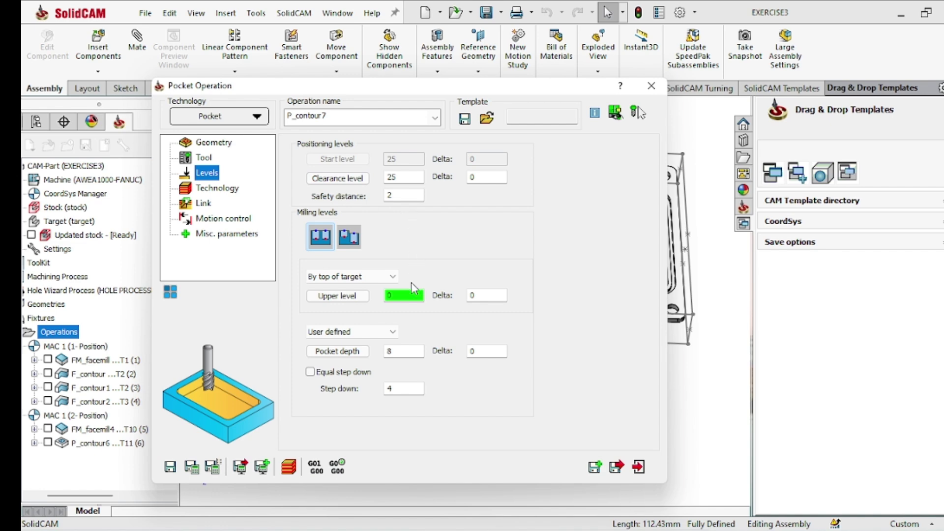
{"action": "left_click", "coordinate": [374, 277]}
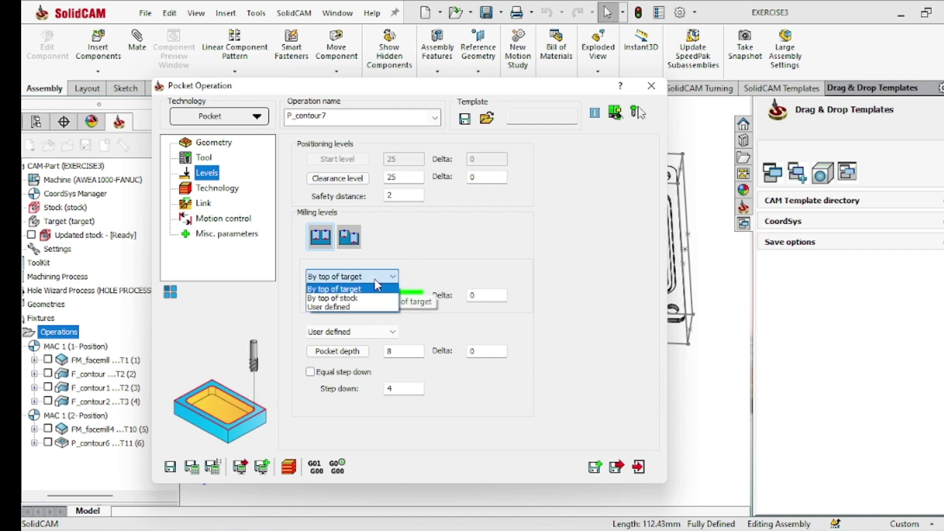
{"action": "left_click", "coordinate": [347, 307]}
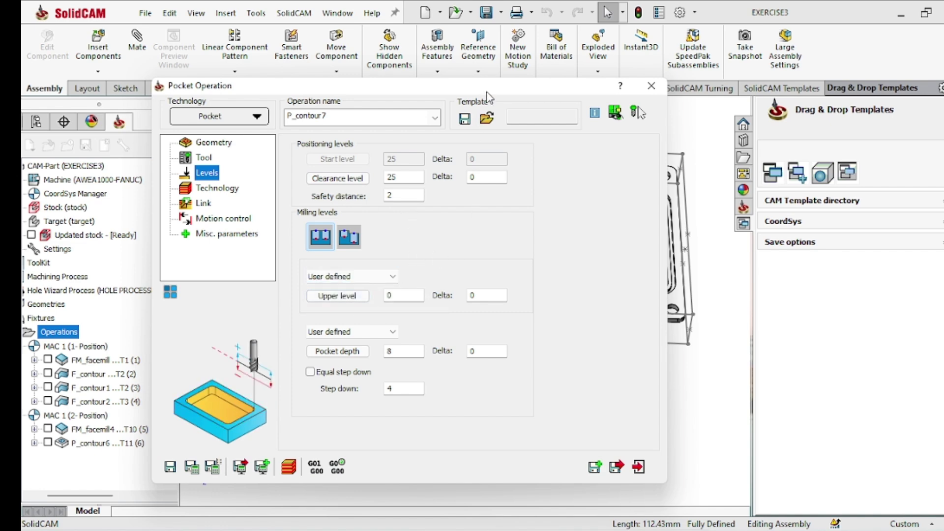
{"action": "left_click_drag", "start_coordinate": [489, 96], "coordinate": [190, 160]}
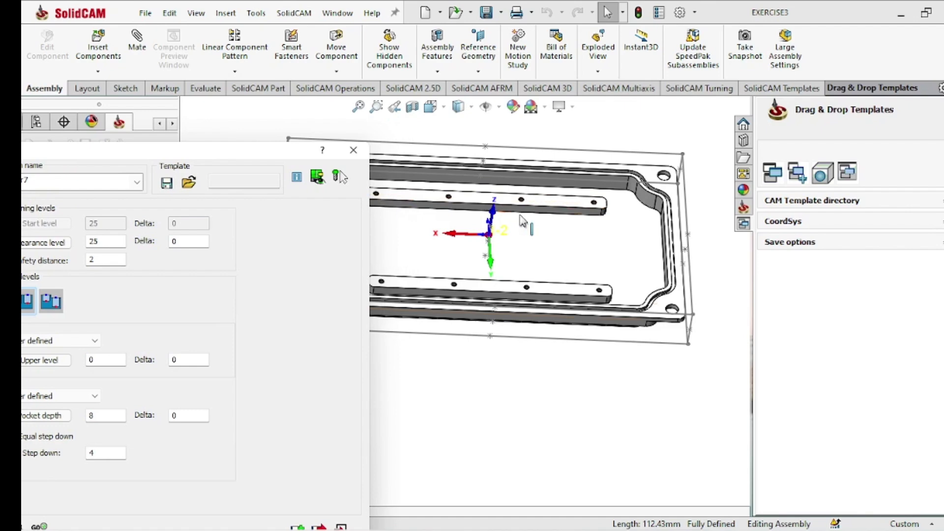
{"action": "left_click", "coordinate": [554, 204]}
{"action": "left_click_drag", "start_coordinate": [271, 152], "coordinate": [513, 63]}
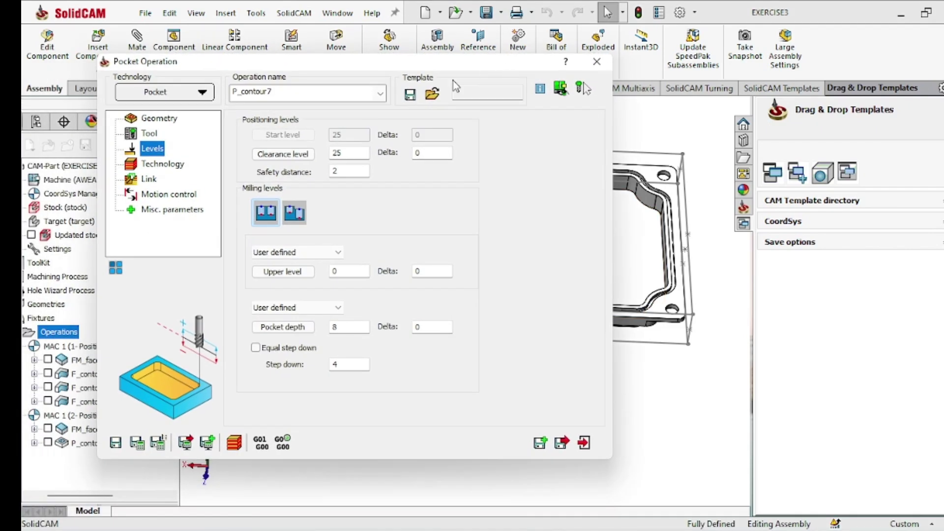
{"action": "left_click", "coordinate": [295, 274]}
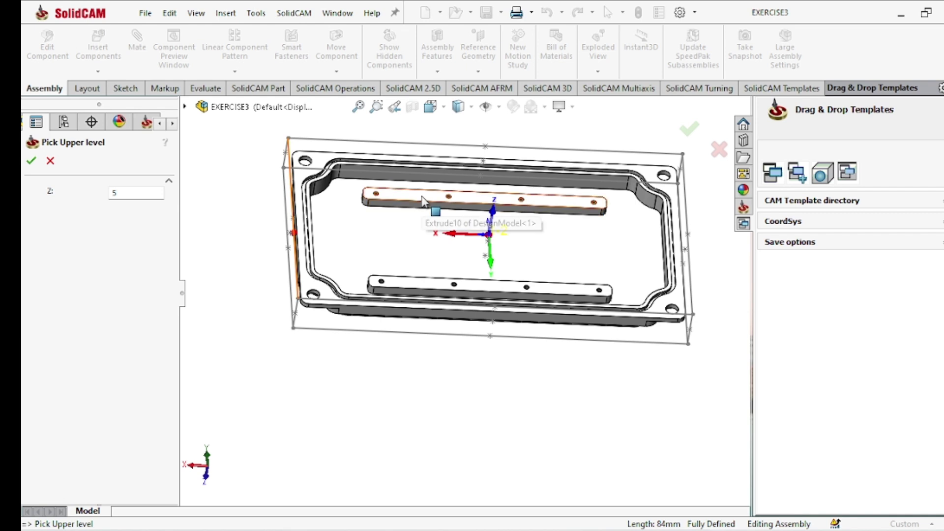
{"action": "left_click", "coordinate": [422, 201]}
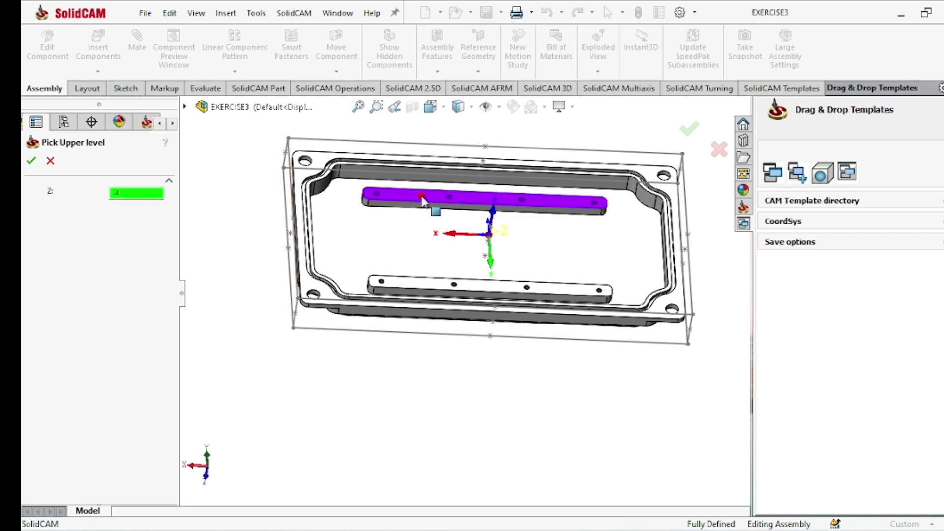
{"action": "left_click", "coordinate": [35, 163]}
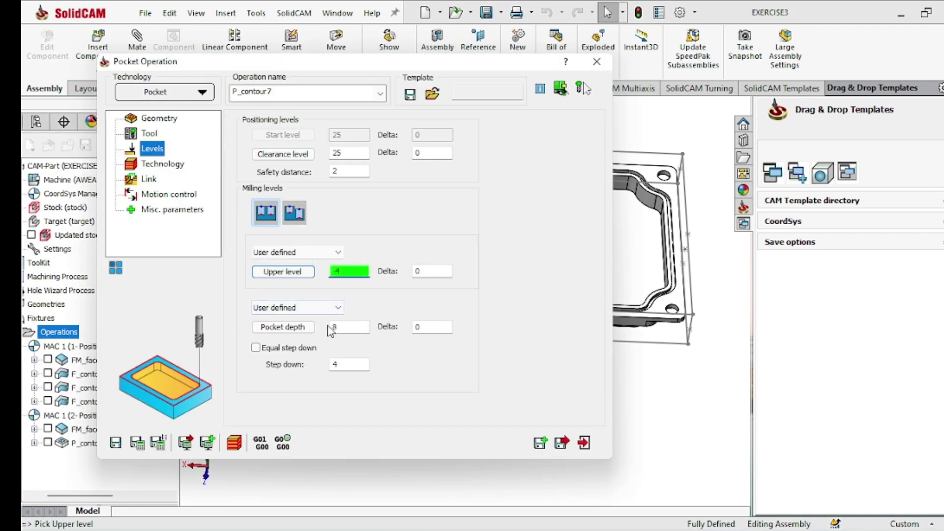
Step: Pick the recess floor as the pocket's lower level for a depth of 4 and set the step down to 2
{"action": "left_click", "coordinate": [293, 333]}
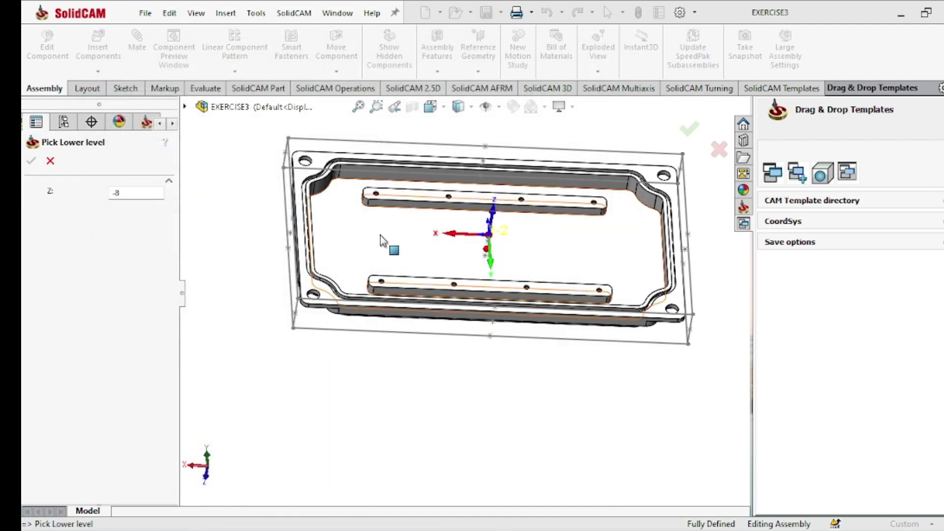
{"action": "left_click", "coordinate": [380, 235]}
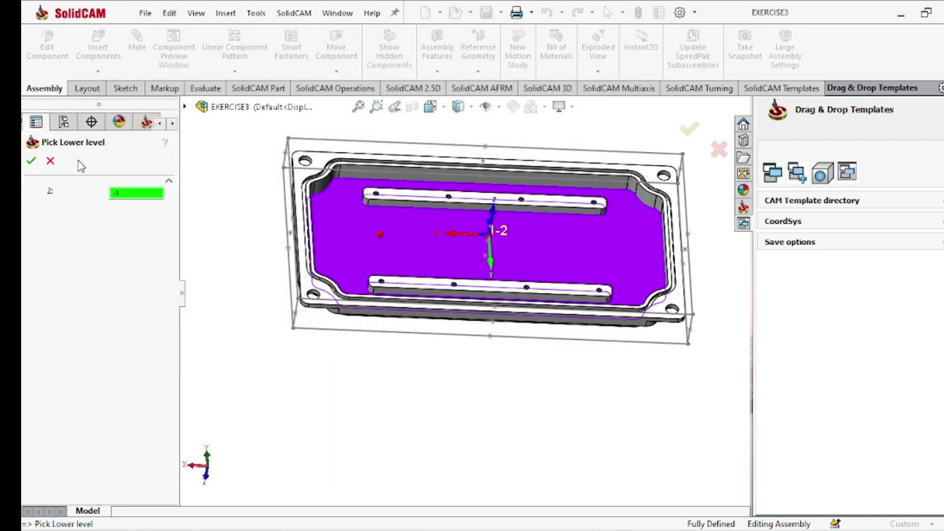
{"action": "left_click", "coordinate": [31, 162]}
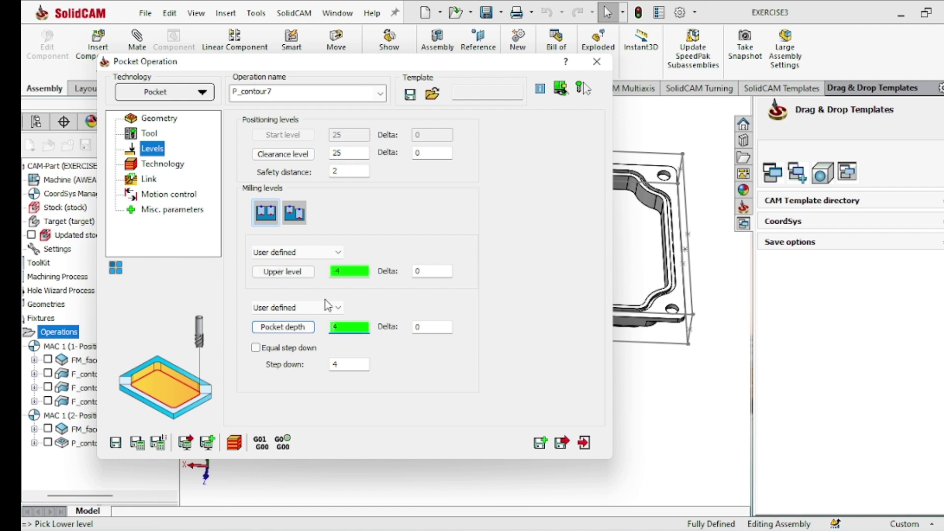
{"action": "left_click", "coordinate": [341, 365]}
Step: Edit the contour7 geometry to add a closed chain around the base edge of the upper raised rib
{"action": "left_click", "coordinate": [158, 121]}
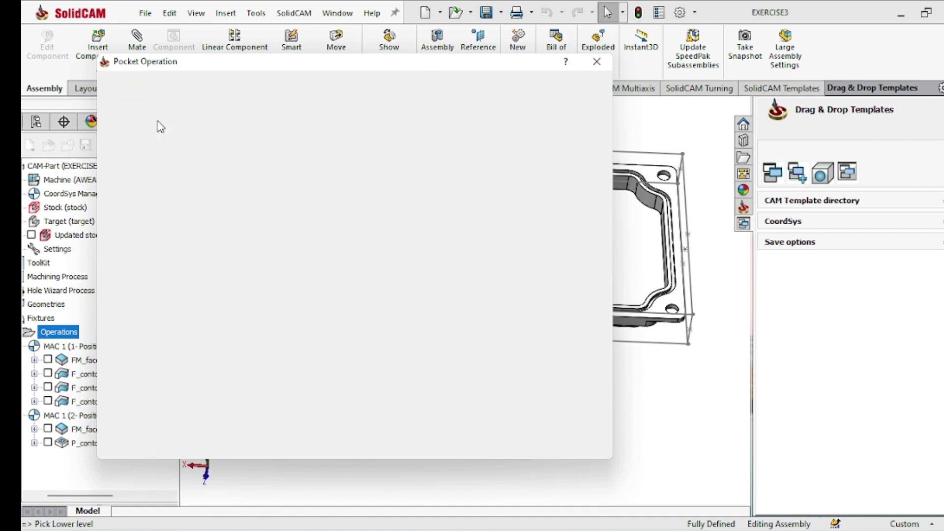
{"action": "left_click", "coordinate": [275, 151]}
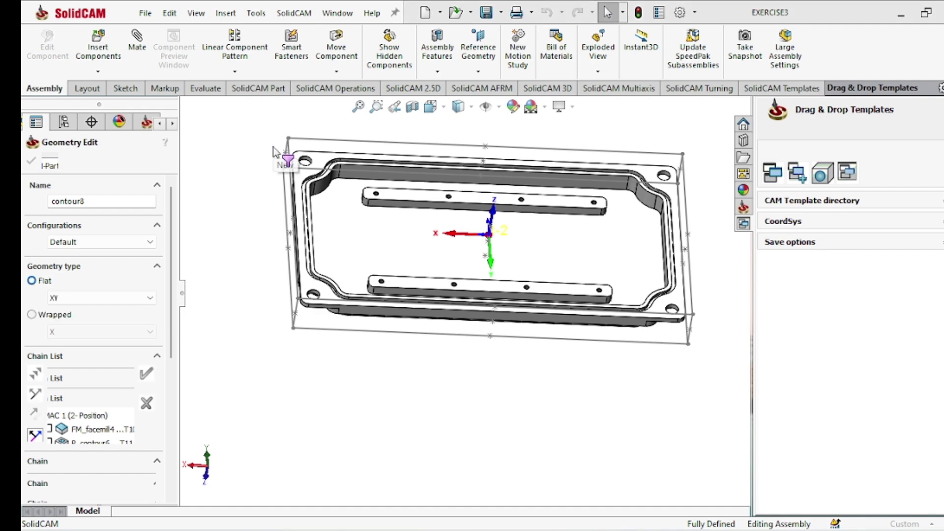
{"action": "left_click", "coordinate": [49, 160]}
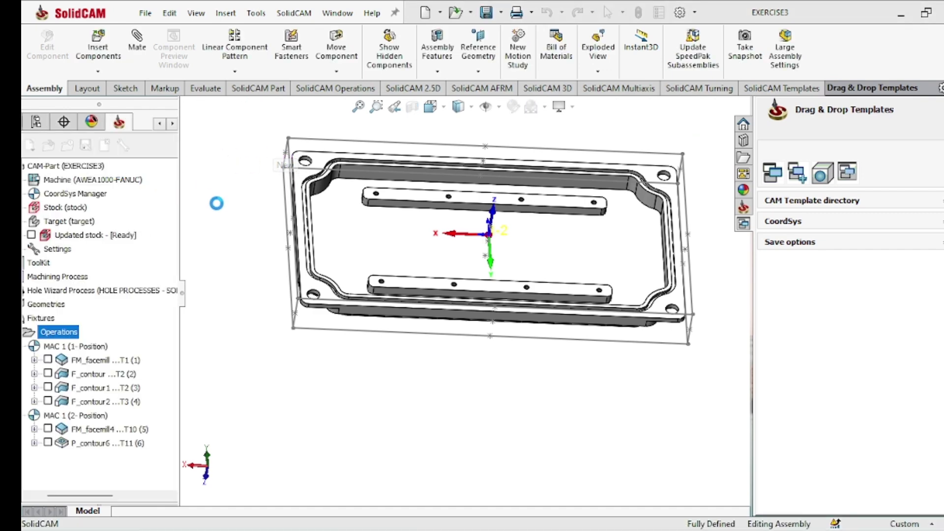
{"action": "left_click", "coordinate": [247, 149]}
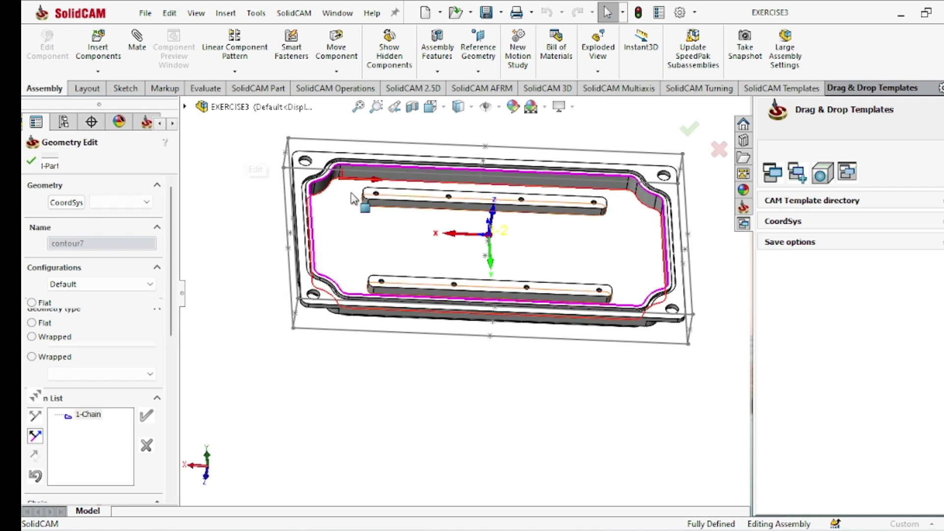
{"action": "left_click", "coordinate": [383, 209]}
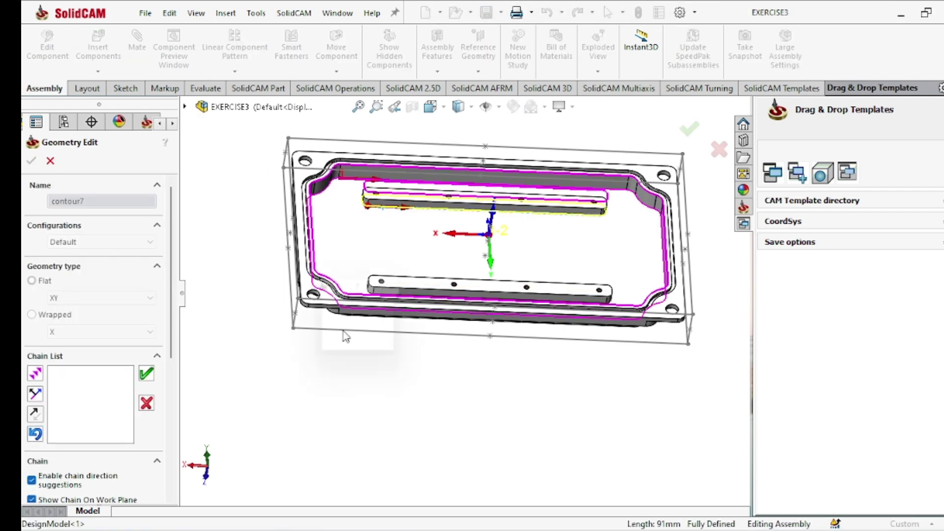
{"action": "left_click", "coordinate": [343, 330]}
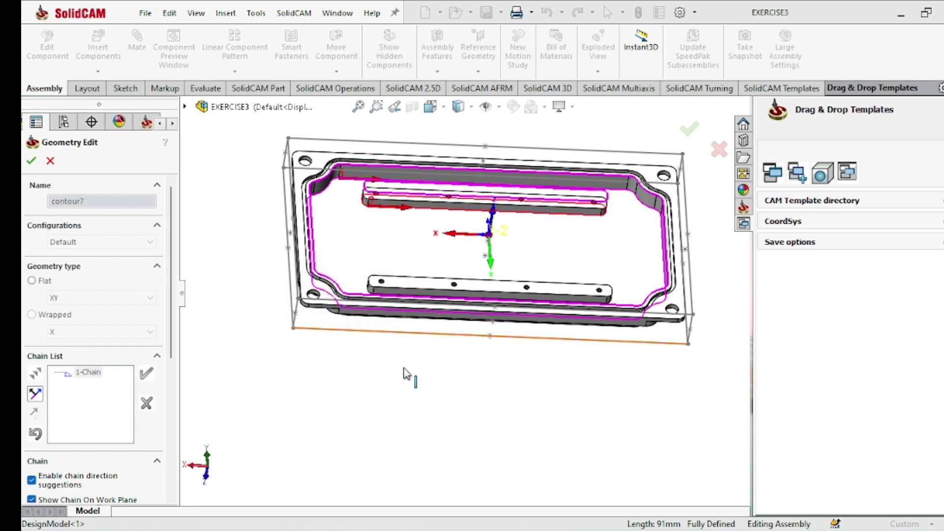
Step: Add a closed chain around the base edge of the lower raised rib and accept the contour7 geometry
{"action": "middle_click_drag", "start_coordinate": [412, 389], "coordinate": [389, 417]}
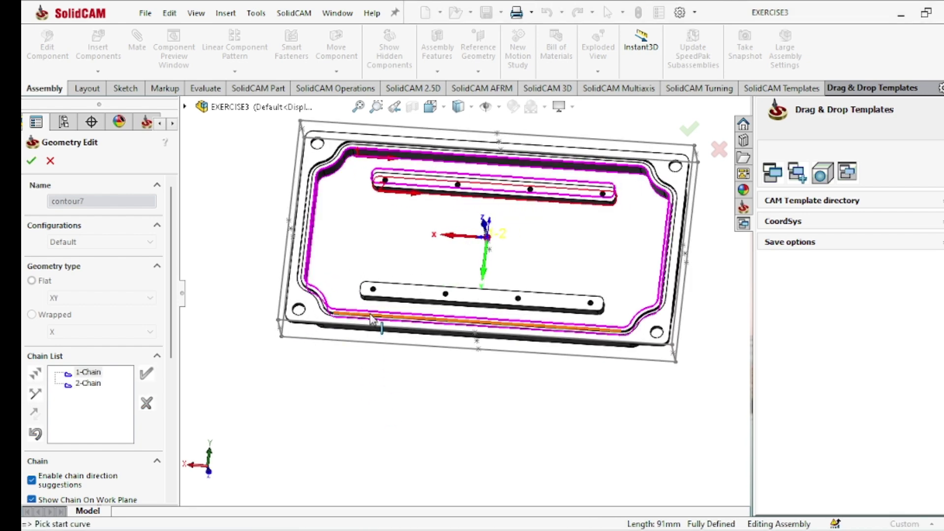
{"action": "scroll", "coordinate": [371, 320], "scroll_direction": "down", "scroll_amount": 4}
{"action": "left_click", "coordinate": [402, 285]}
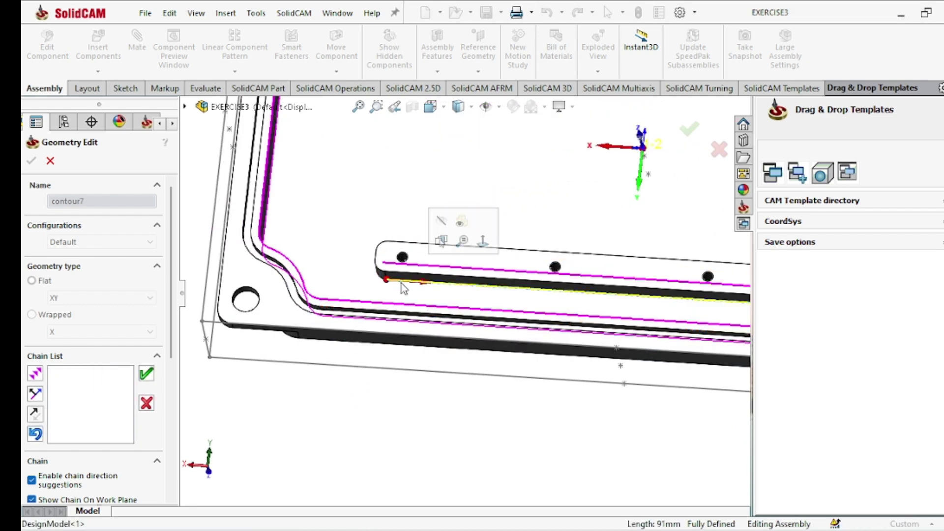
{"action": "left_click", "coordinate": [342, 330]}
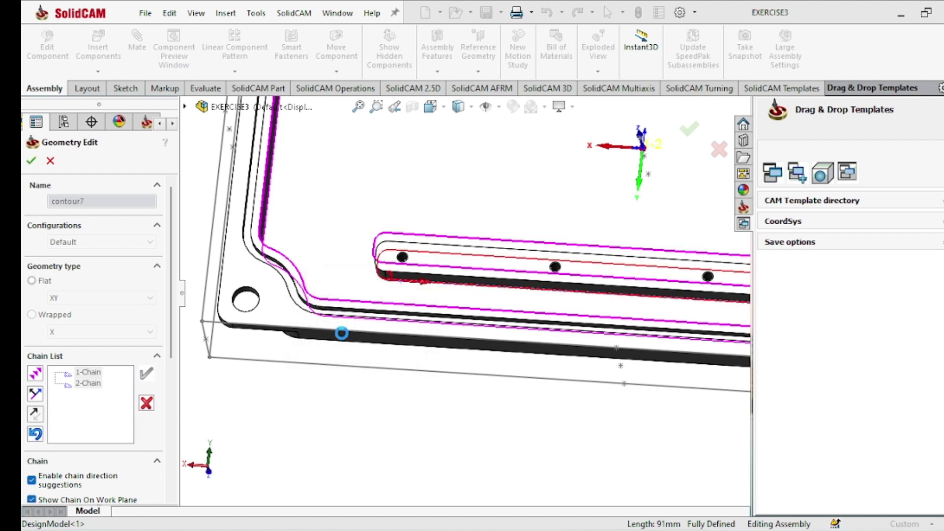
{"action": "scroll", "coordinate": [398, 394], "scroll_direction": "up", "scroll_amount": 3}
{"action": "scroll", "coordinate": [398, 393], "scroll_direction": "up", "scroll_amount": 2}
{"action": "middle_click_drag", "start_coordinate": [405, 394], "coordinate": [418, 367]}
{"action": "left_click", "coordinate": [31, 162]}
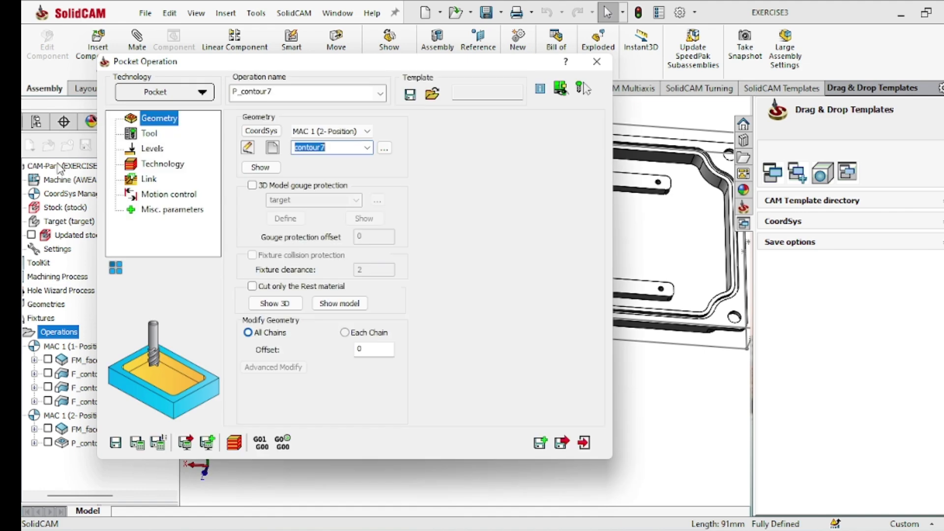
Step: Create another end mill with diameter and shoulder diameter of 8 mm and assign it to the pocket operation
{"action": "left_click", "coordinate": [155, 137]}
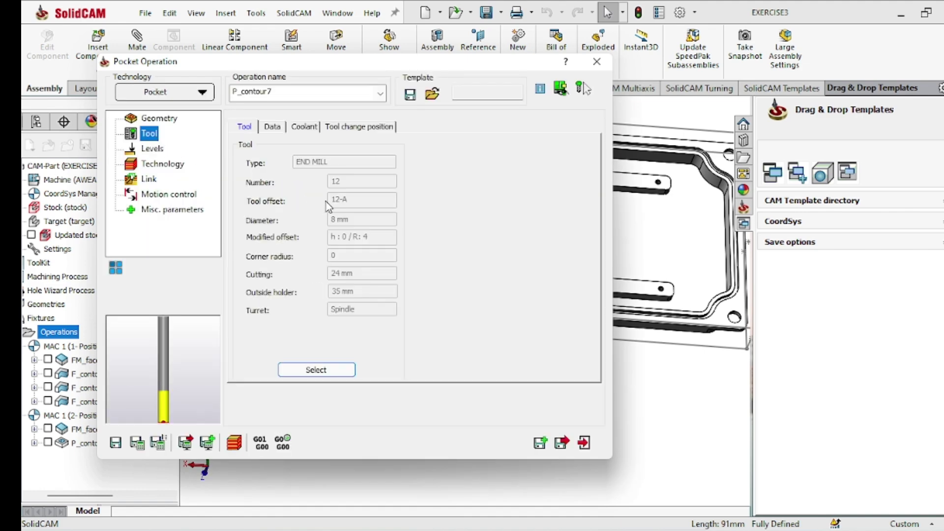
{"action": "left_click", "coordinate": [311, 366]}
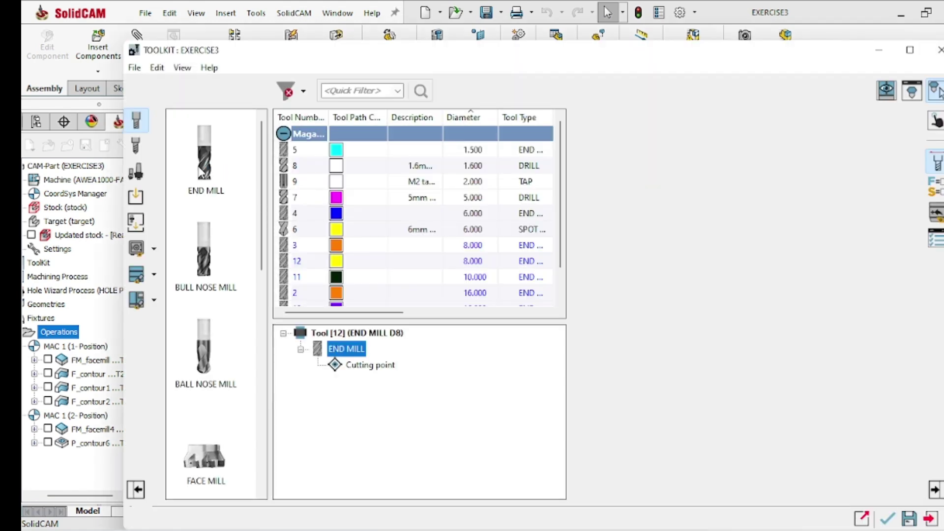
{"action": "double_click", "coordinate": [204, 170]}
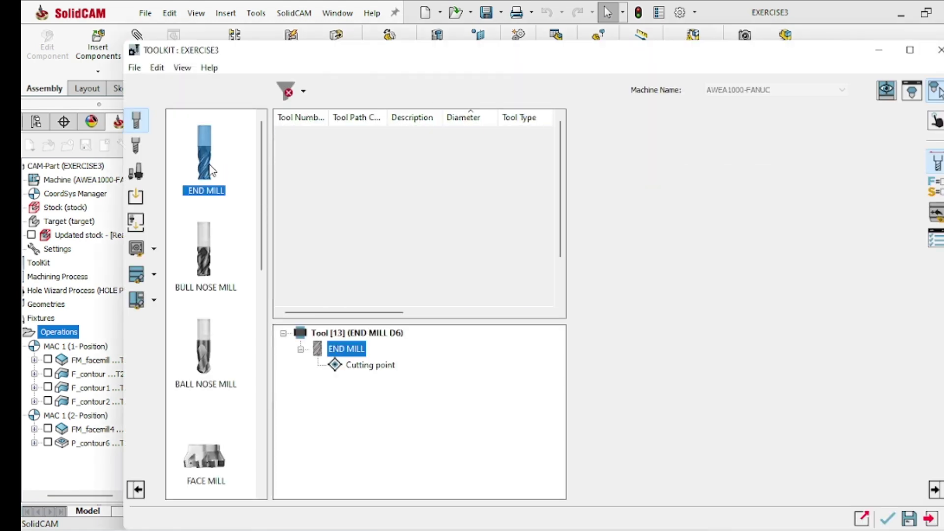
{"action": "double_click", "coordinate": [711, 232]}
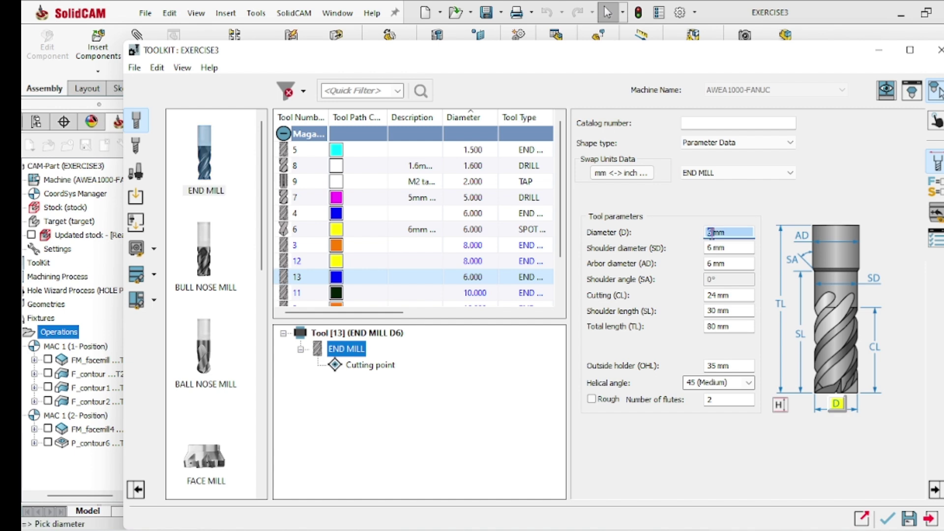
{"action": "double_click", "coordinate": [710, 247]}
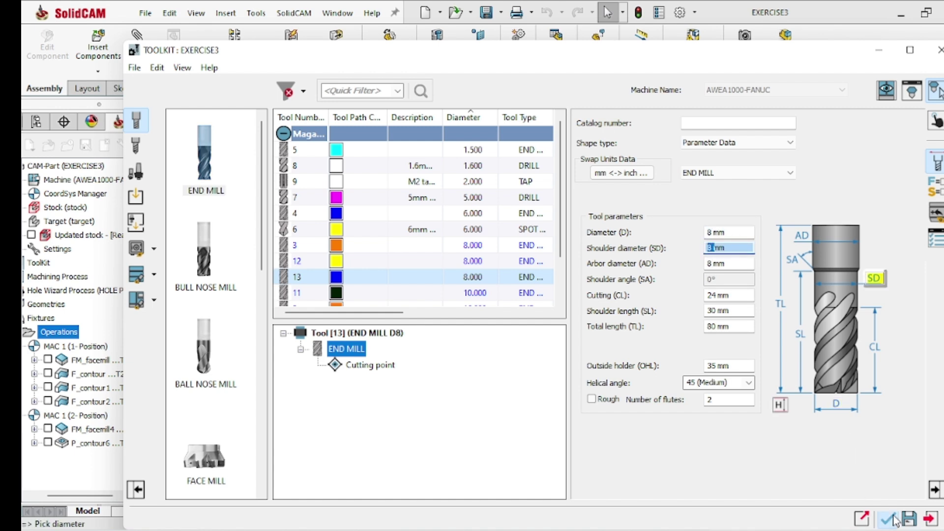
{"action": "left_click", "coordinate": [909, 519]}
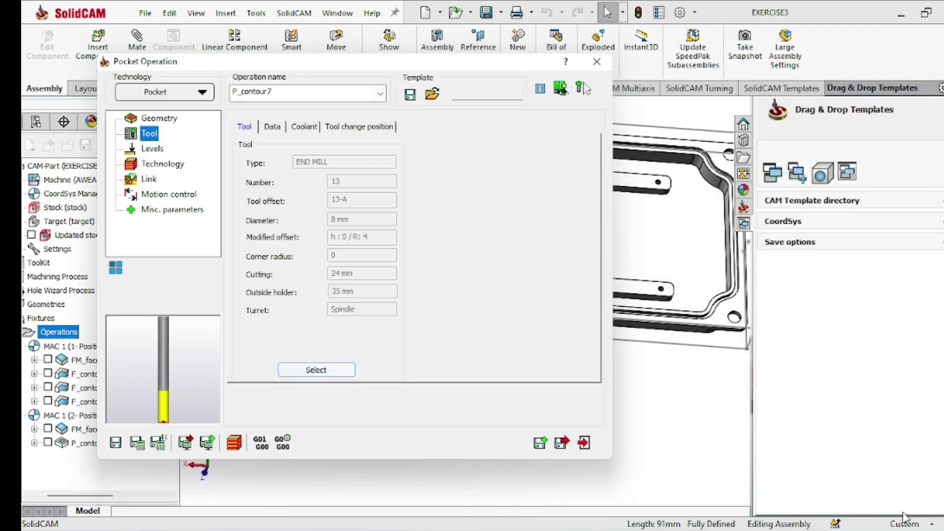
Step: Save and calculate the P_contour7 pocket operation with Contour technology and open its simulation
{"action": "left_click", "coordinate": [152, 148]}
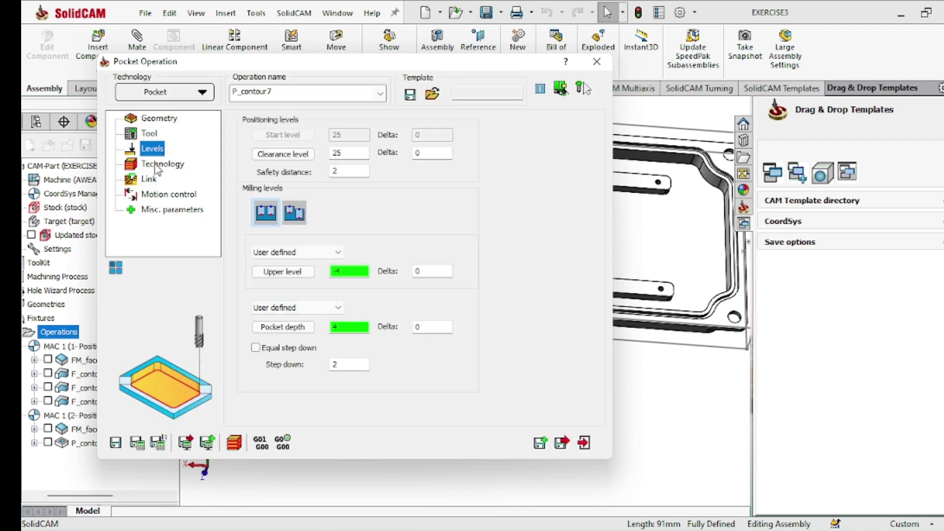
{"action": "left_click", "coordinate": [157, 165]}
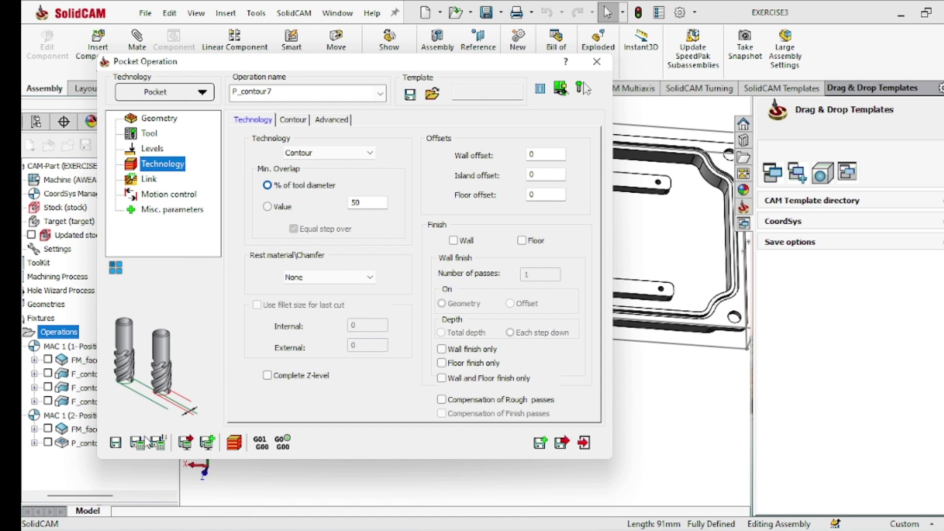
{"action": "left_click", "coordinate": [160, 443]}
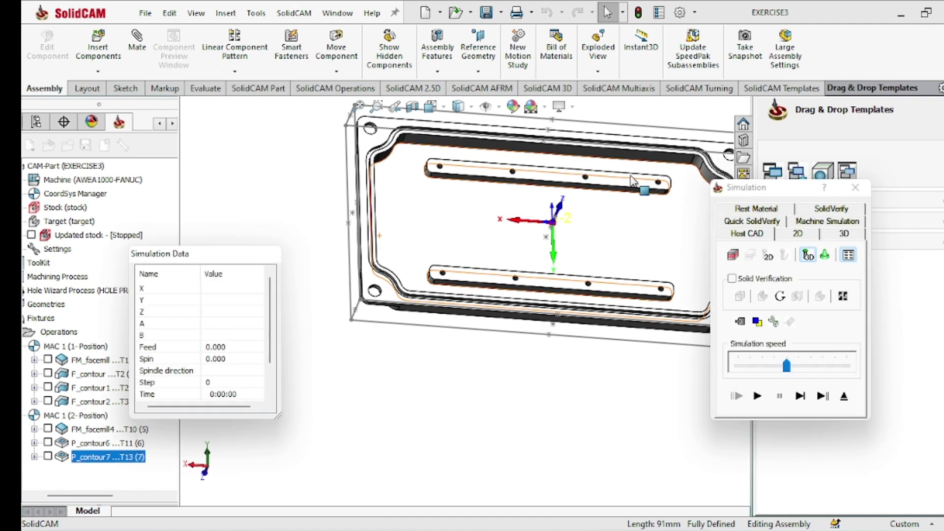
Step: Simulate the P_contour7 toolpath in SolidVerify, inspect the machined recess and ribs, and exit the operation
{"action": "left_click", "coordinate": [814, 209]}
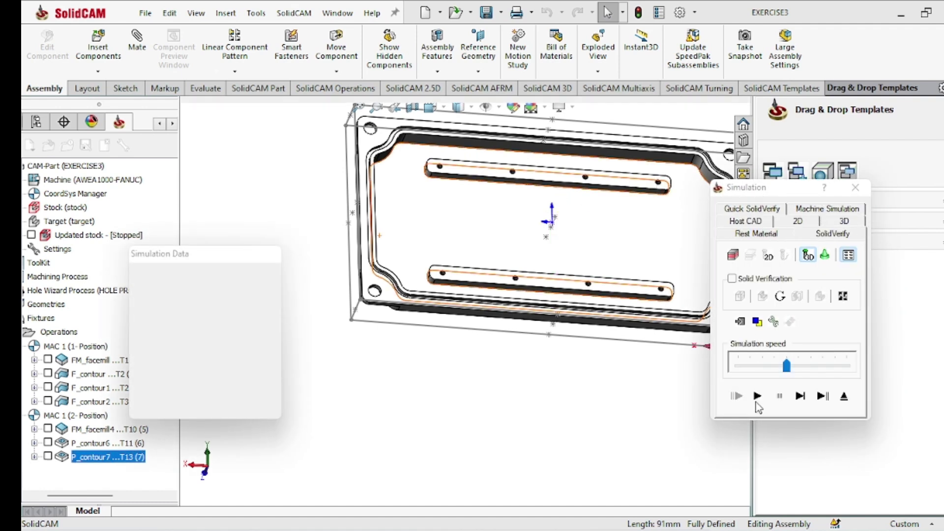
{"action": "left_click", "coordinate": [757, 399]}
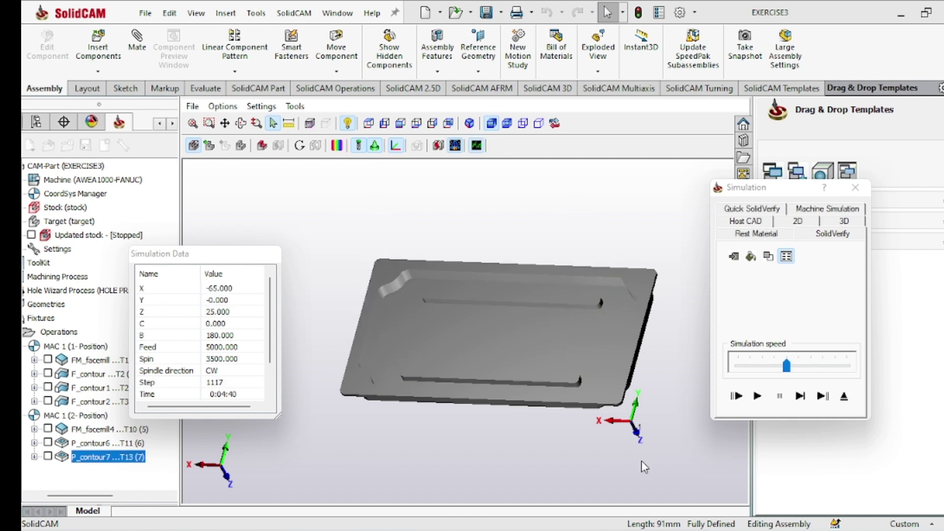
{"action": "middle_click_drag", "start_coordinate": [644, 467], "coordinate": [685, 465]}
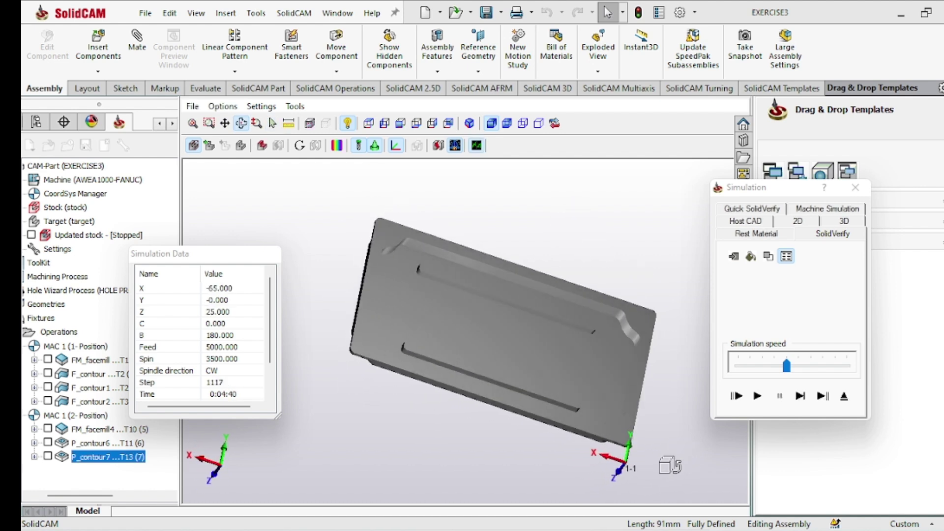
{"action": "left_click", "coordinate": [855, 187]}
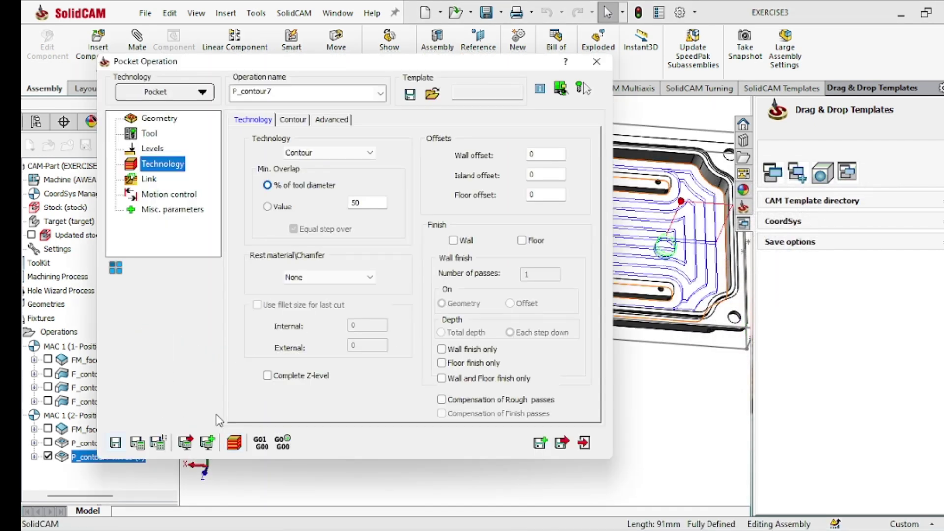
{"action": "left_click", "coordinate": [560, 443]}
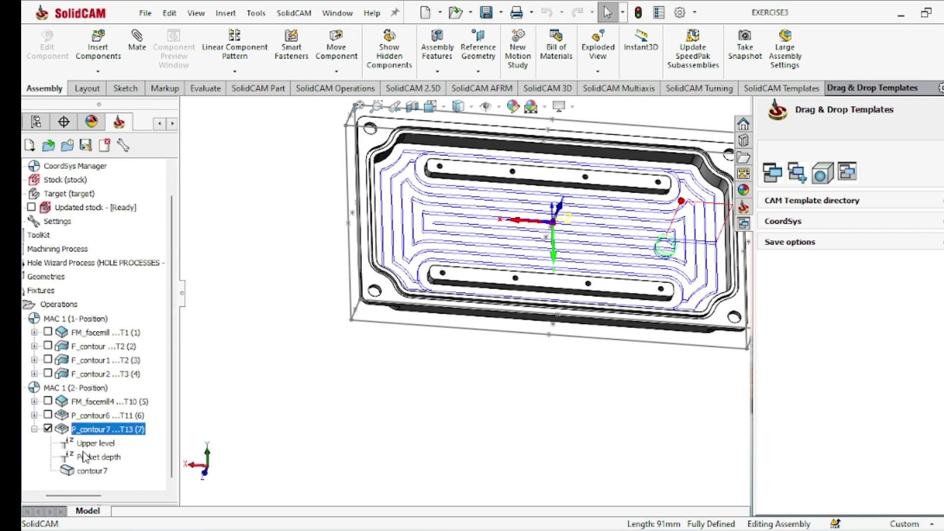
Step: Hide the P_contour7 toolpath and examine the rest material left in the recess after the operation, especially at its corners
{"action": "left_click", "coordinate": [48, 428]}
{"action": "right_click", "coordinate": [88, 435]}
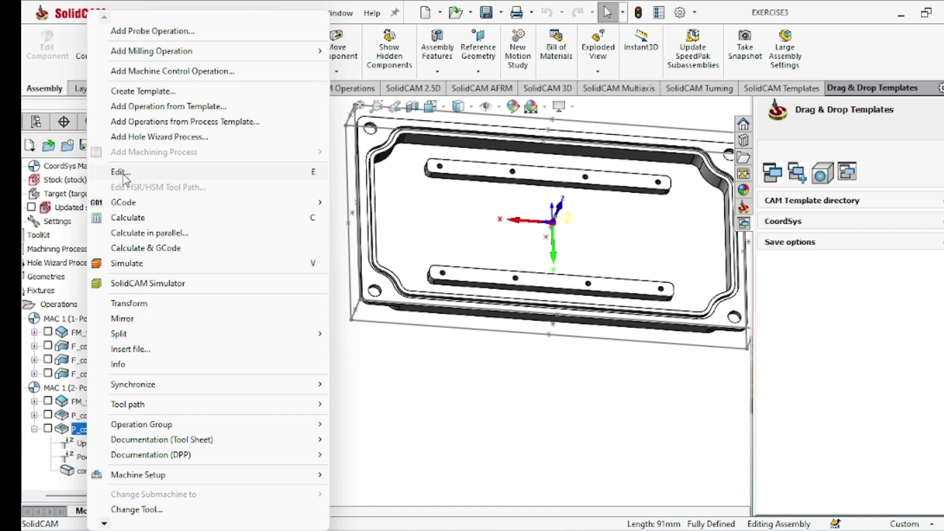
{"action": "left_click", "coordinate": [149, 267]}
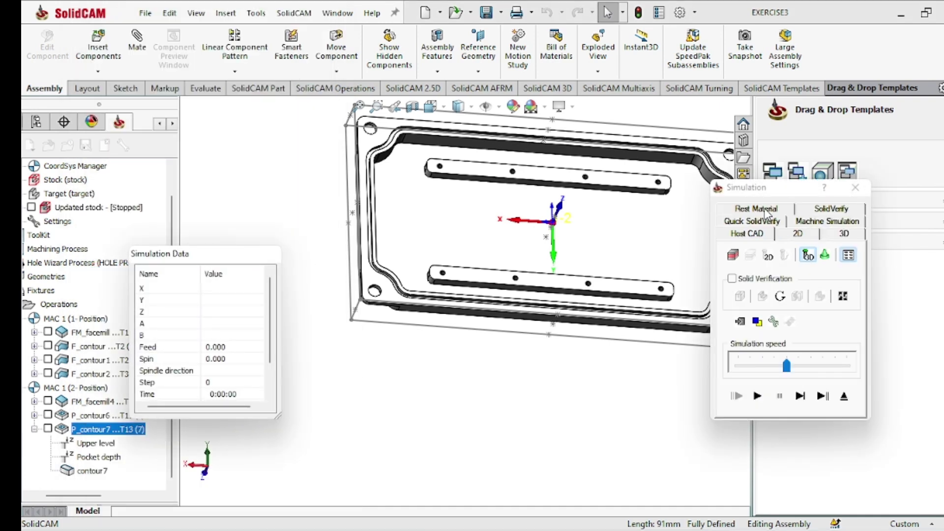
{"action": "left_click", "coordinate": [766, 212]}
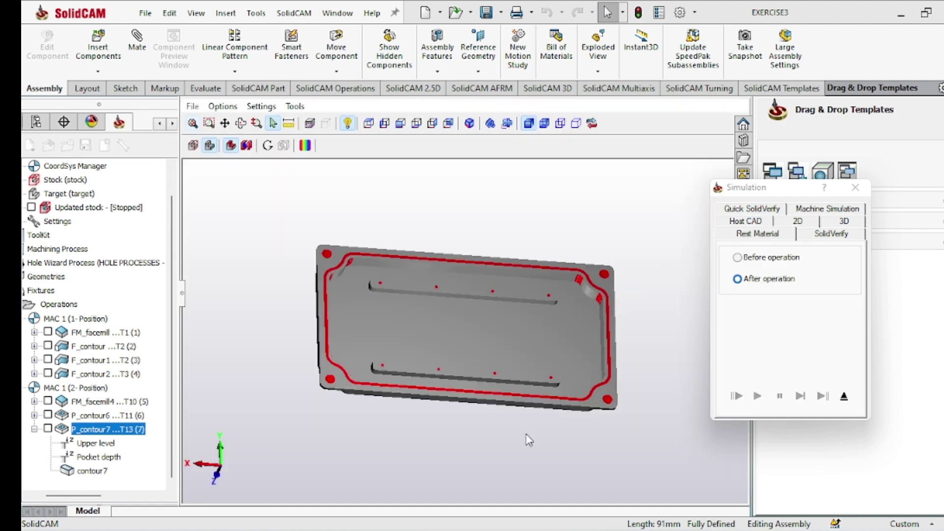
{"action": "middle_click_drag", "start_coordinate": [529, 440], "coordinate": [377, 262]}
{"action": "scroll", "coordinate": [373, 344], "scroll_direction": "up", "scroll_amount": 5}
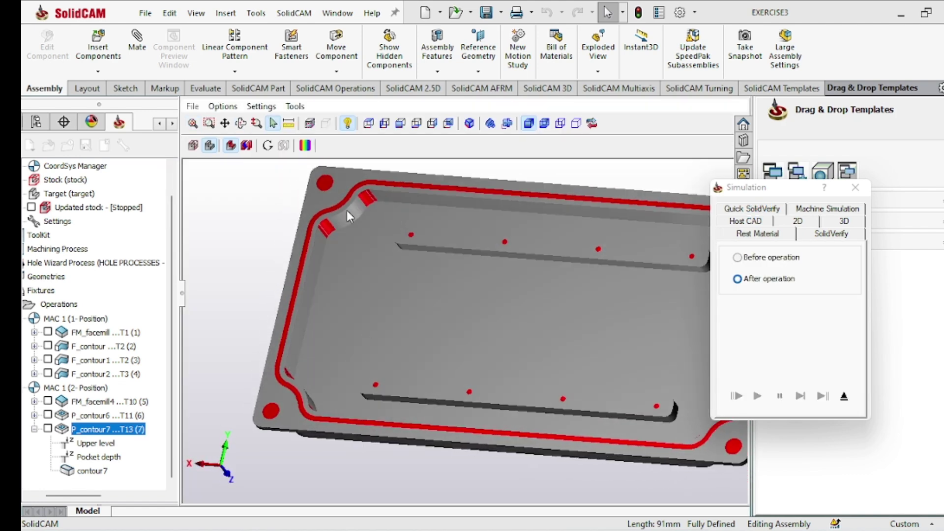
{"action": "middle_click_drag", "start_coordinate": [360, 325], "coordinate": [472, 347]}
{"action": "middle_click_drag", "start_coordinate": [688, 328], "coordinate": [656, 336]}
{"action": "left_click", "coordinate": [855, 187]}
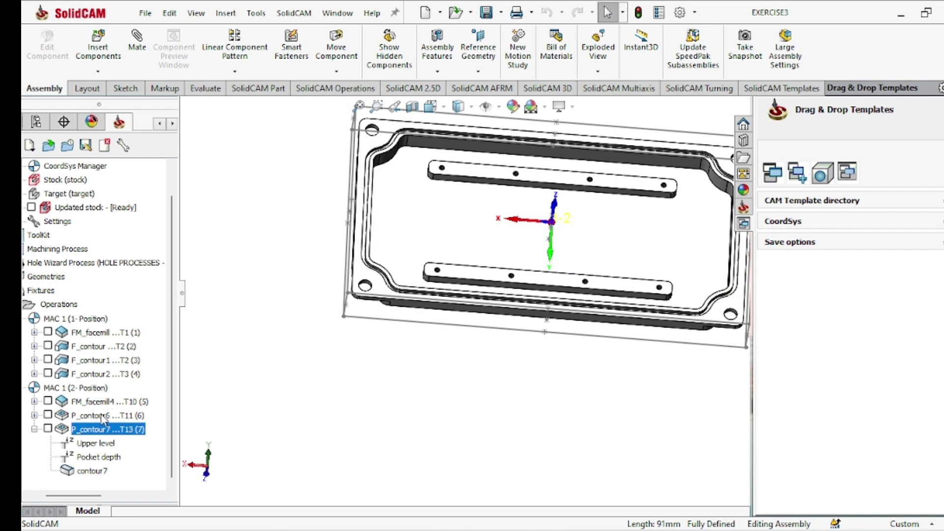
Step: Add a pocket operation and define its geometry as a closed chain around the outer base edge of the recess
{"action": "left_click", "coordinate": [35, 429]}
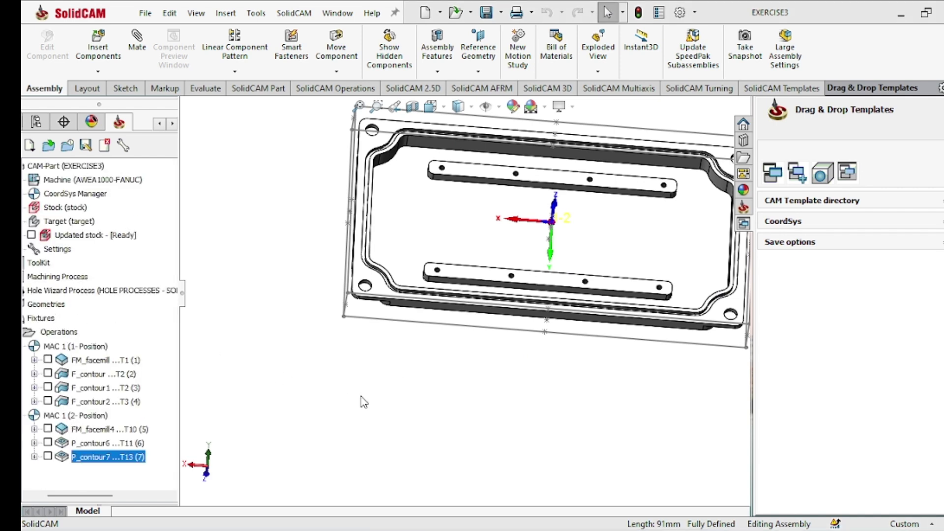
{"action": "left_click", "coordinate": [58, 333]}
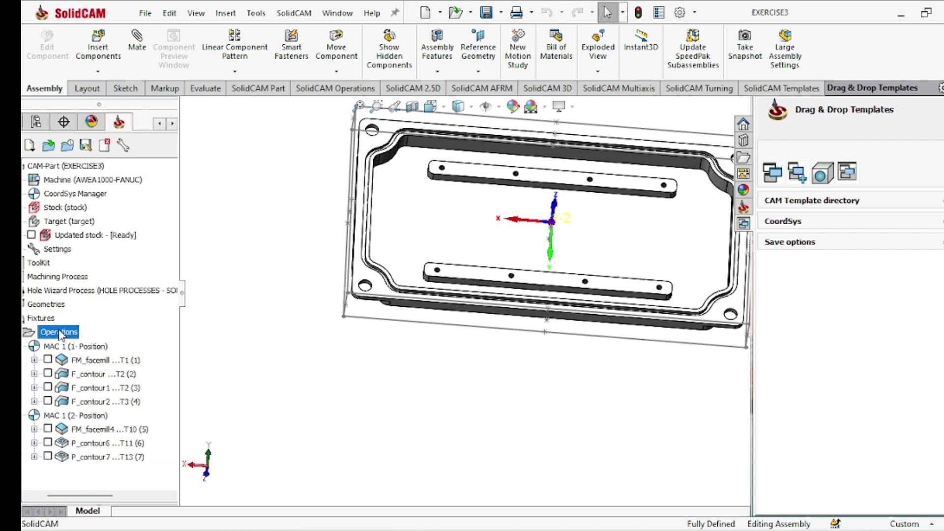
{"action": "right_click", "coordinate": [59, 334]}
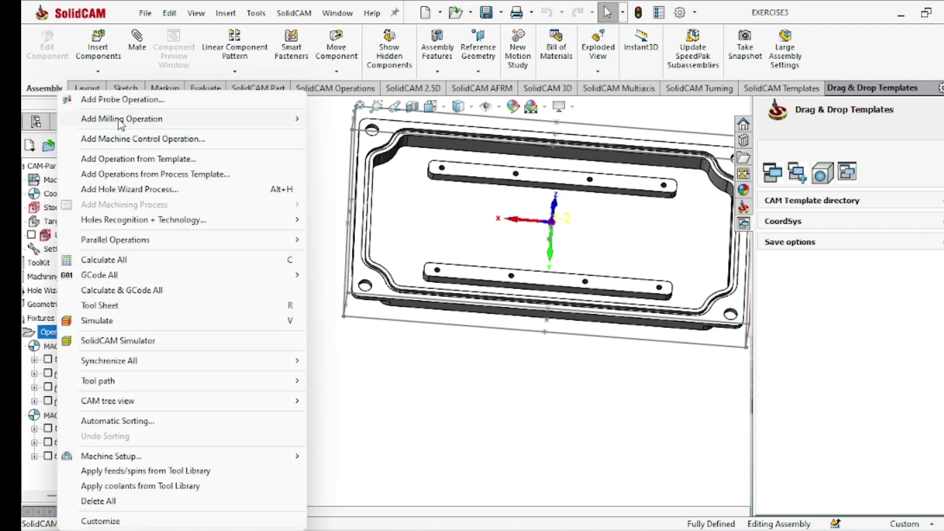
{"action": "mouse_move", "coordinate": [290, 121]}
{"action": "left_click", "coordinate": [338, 101]}
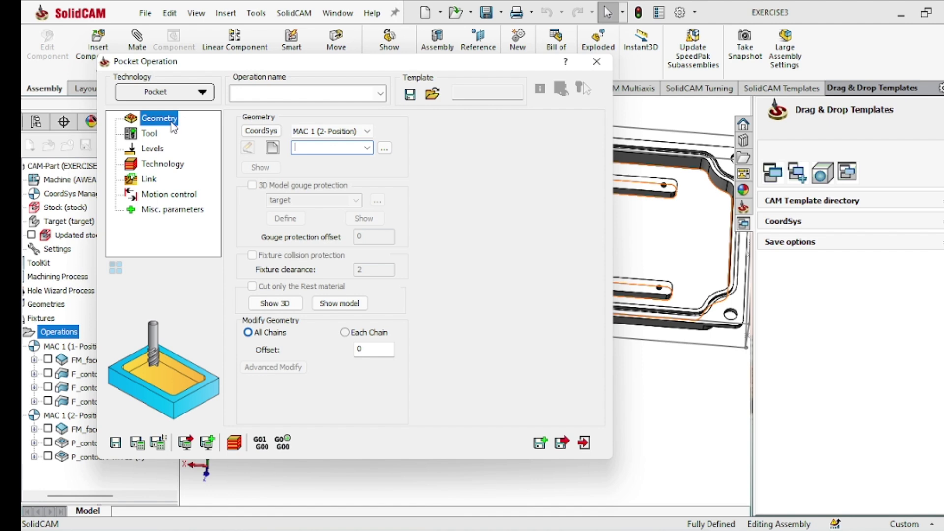
{"action": "left_click", "coordinate": [272, 148]}
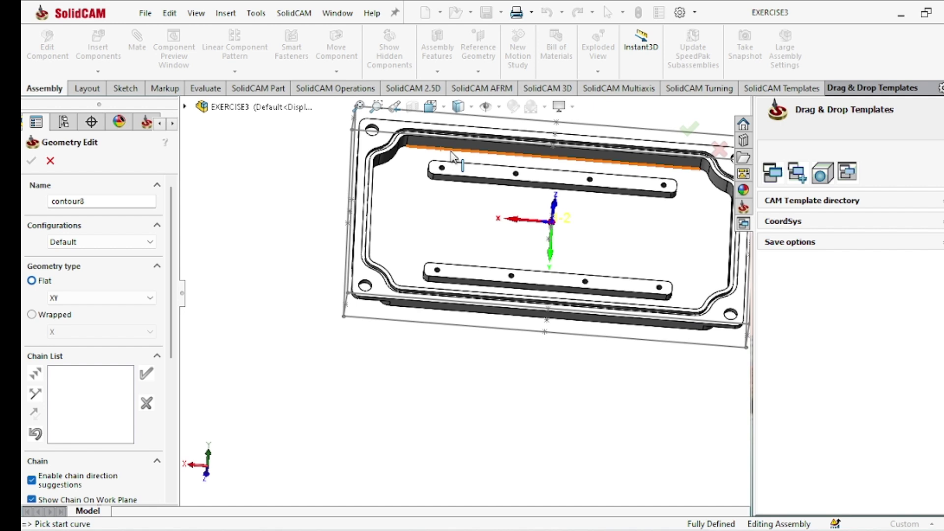
{"action": "left_click", "coordinate": [691, 168]}
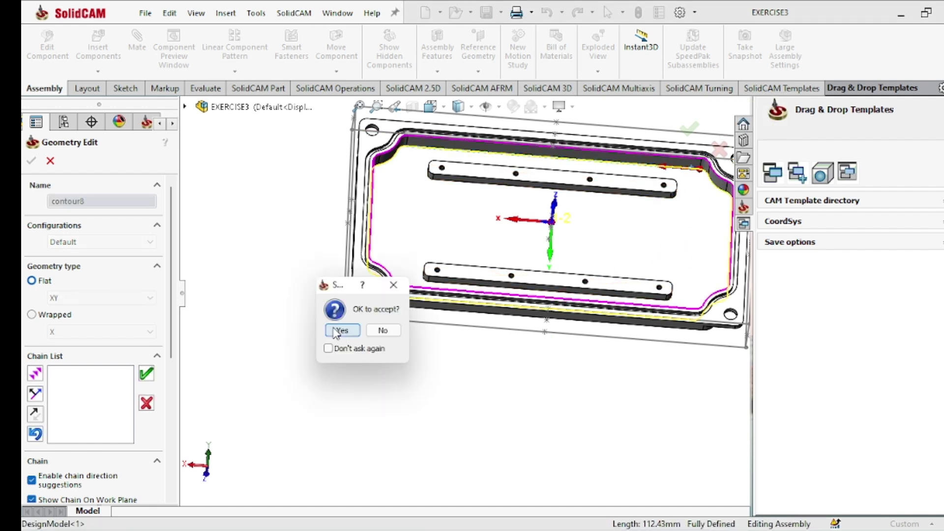
{"action": "left_click", "coordinate": [342, 330]}
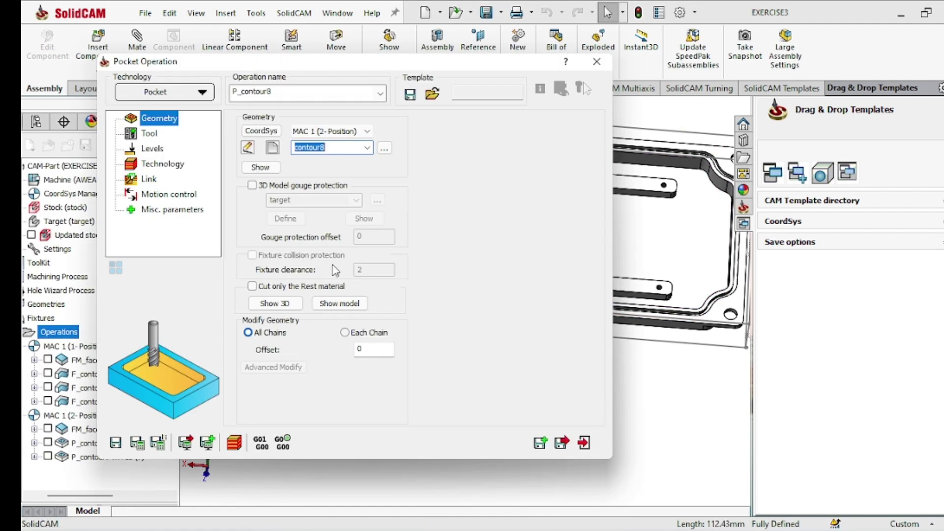
Step: Create a new end mill with a 6 mm diameter and assign it to the pocket operation
{"action": "left_click", "coordinate": [149, 134]}
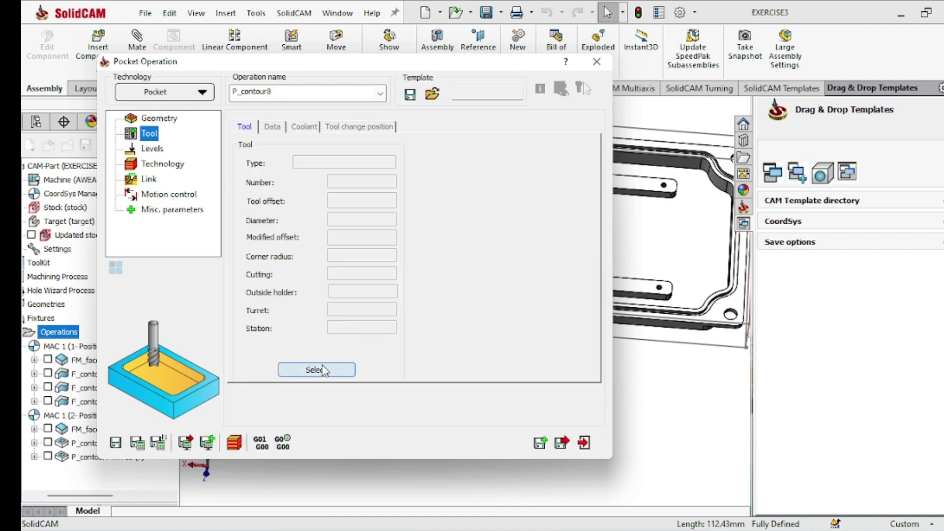
{"action": "left_click", "coordinate": [326, 369]}
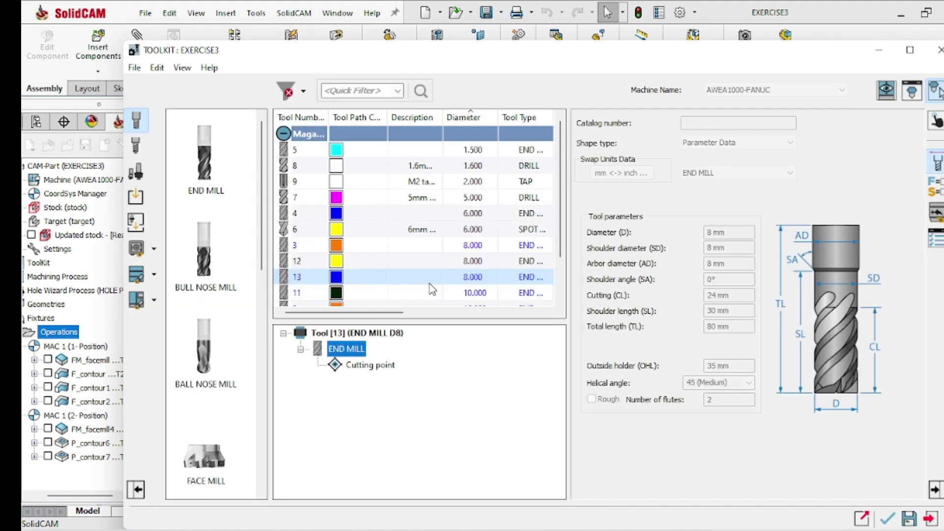
{"action": "left_click", "coordinate": [213, 177]}
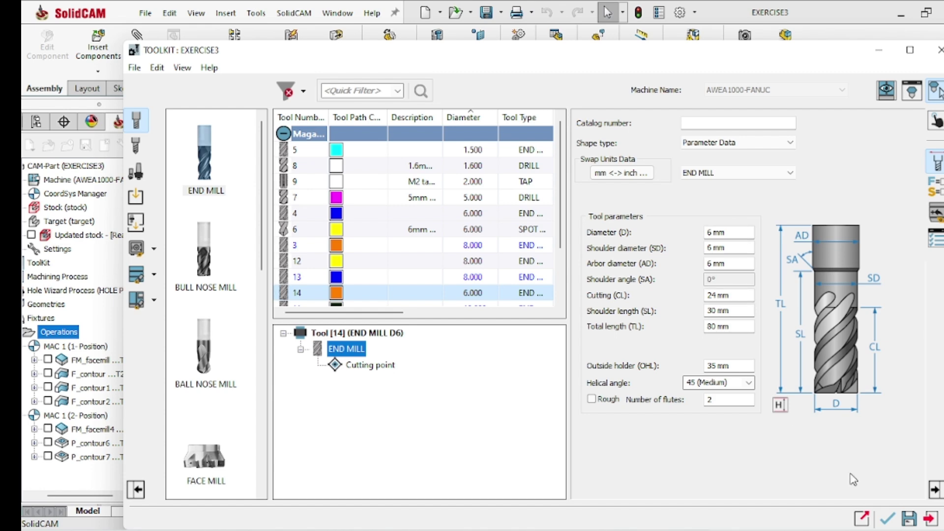
{"action": "left_click", "coordinate": [886, 519]}
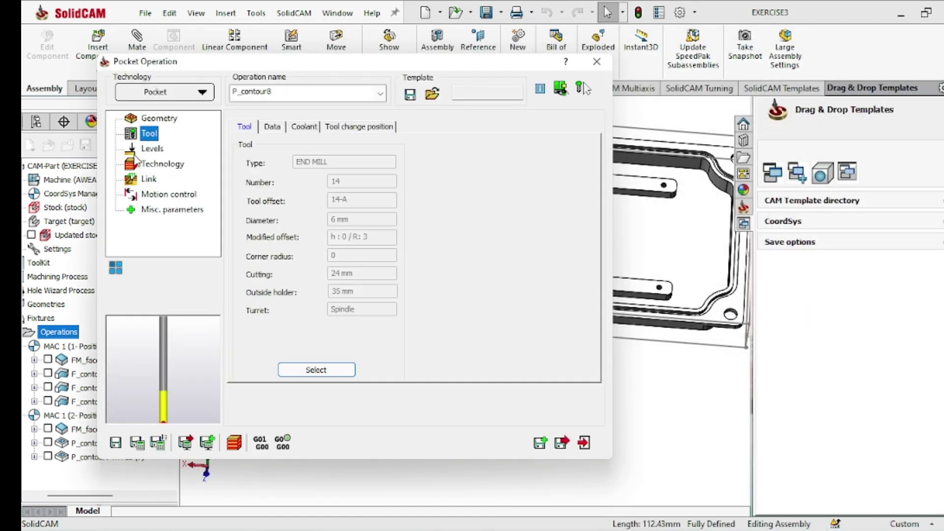
Step: Set the upper level to user defined at 0 and take the 8 mm pocket depth from the recess floor
{"action": "left_click", "coordinate": [149, 149]}
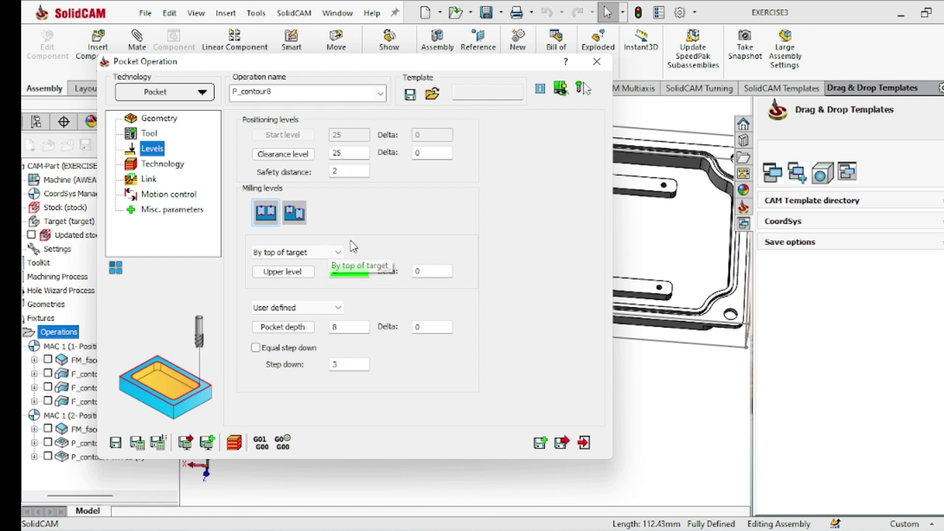
{"action": "left_click", "coordinate": [329, 252]}
{"action": "left_click", "coordinate": [291, 284]}
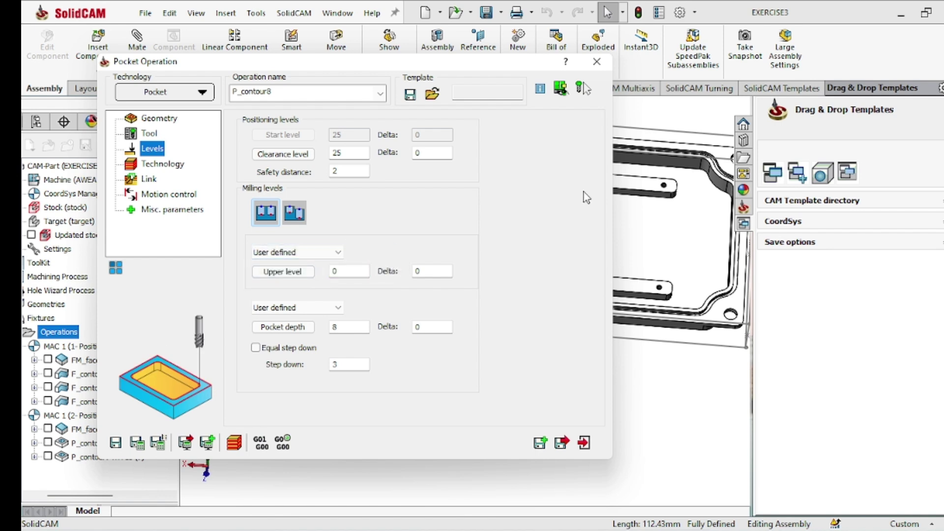
{"action": "middle_click_drag", "start_coordinate": [683, 217], "coordinate": [691, 187]}
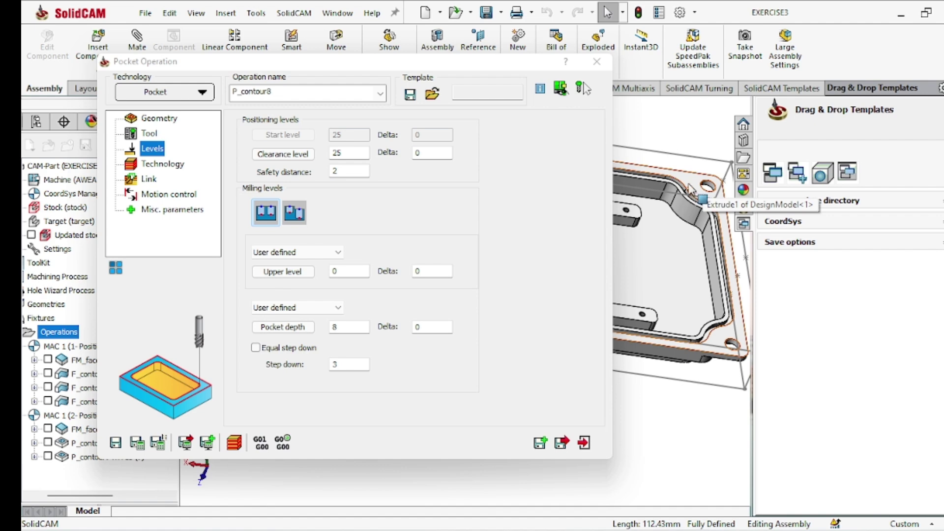
{"action": "left_click", "coordinate": [691, 189]}
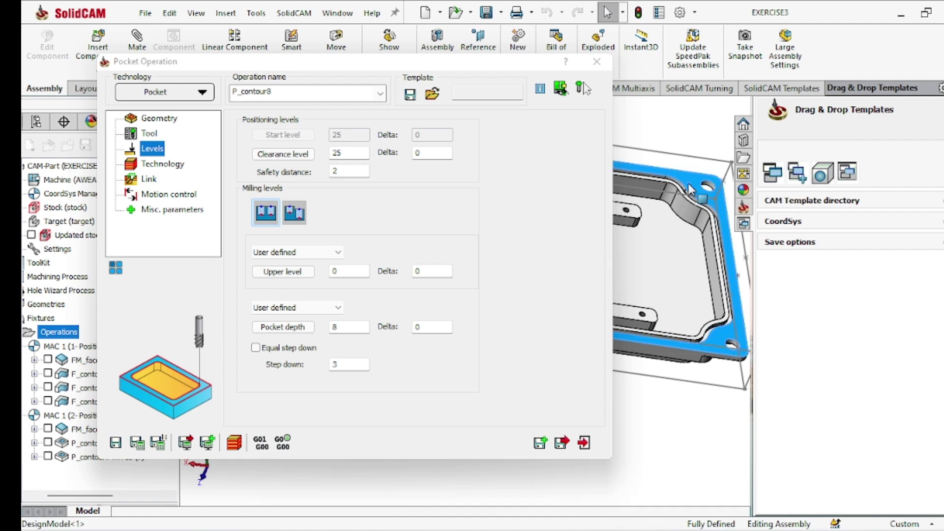
{"action": "left_click", "coordinate": [301, 330]}
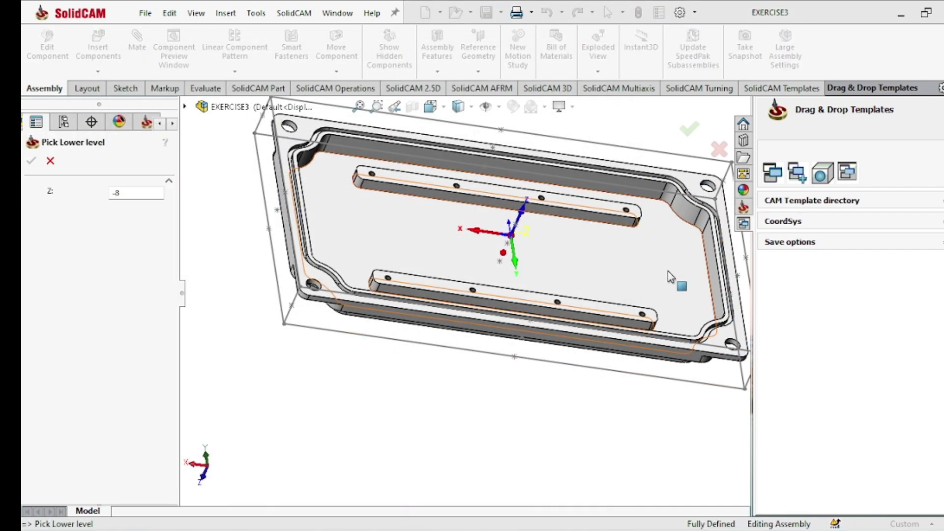
{"action": "left_click", "coordinate": [668, 271]}
{"action": "left_click", "coordinate": [31, 160]}
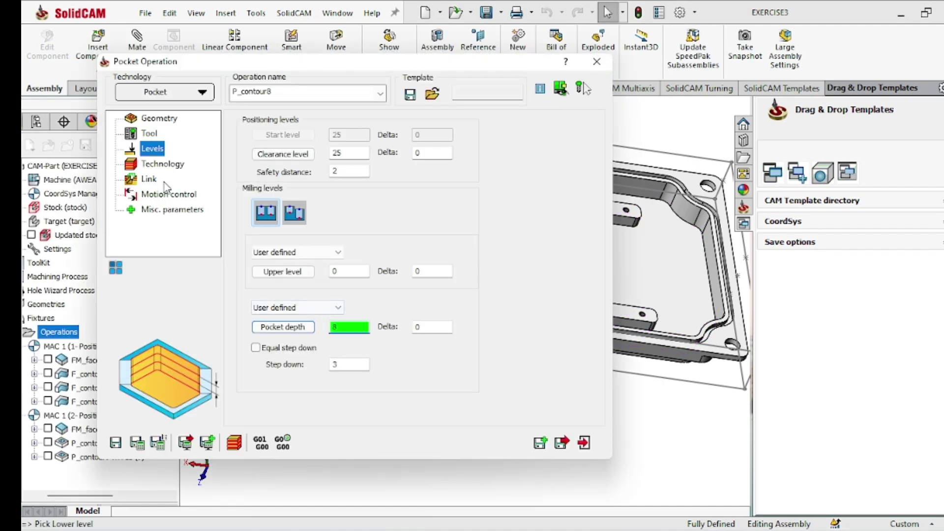
Step: Enable Rest machining with a previous tool diameter of 8 mm and the Around profile milling type
{"action": "left_click", "coordinate": [163, 165]}
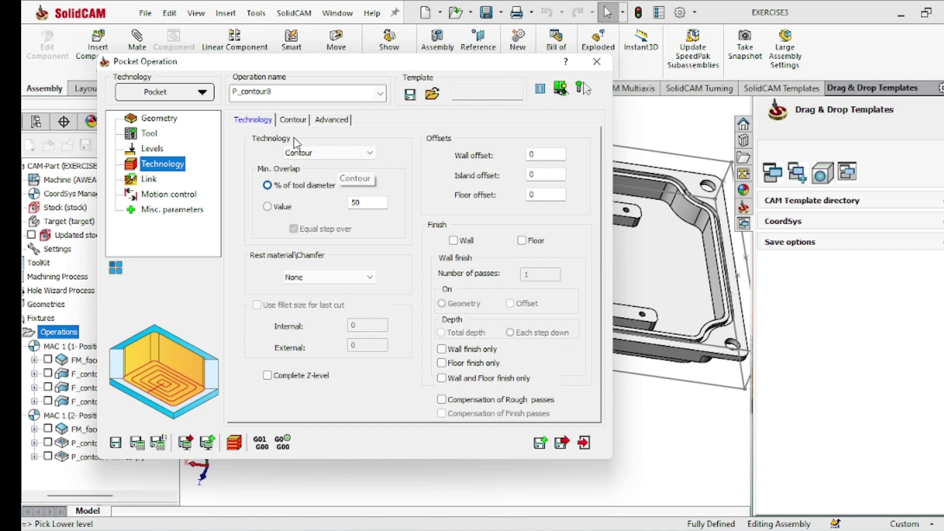
{"action": "left_click", "coordinate": [322, 278]}
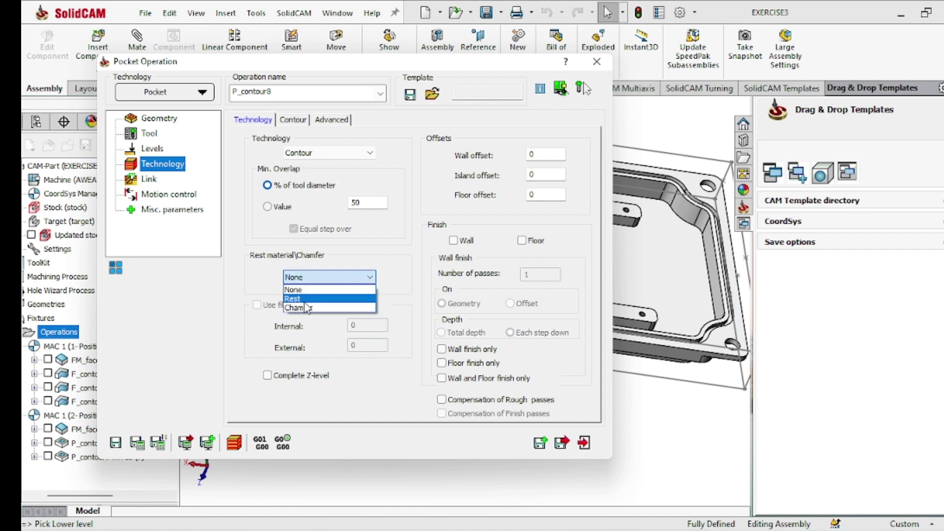
{"action": "left_click", "coordinate": [307, 297]}
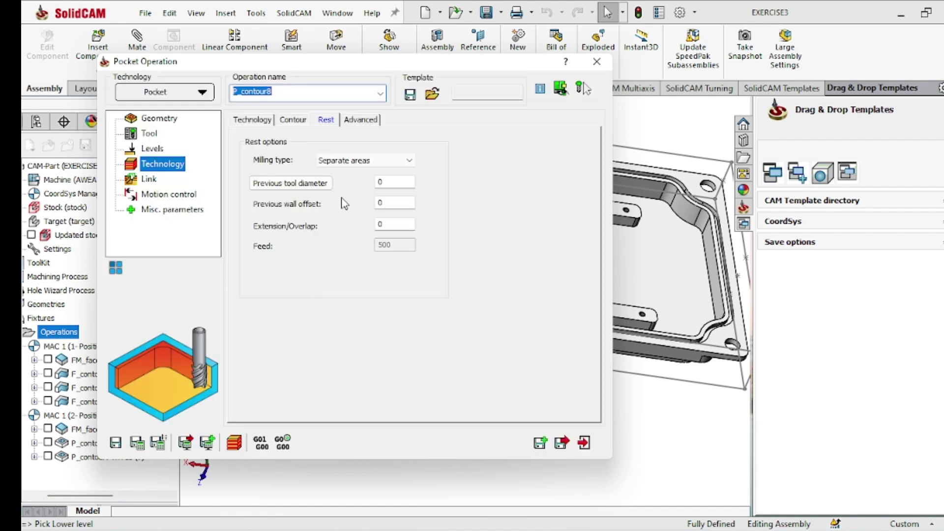
{"action": "left_click", "coordinate": [390, 182]}
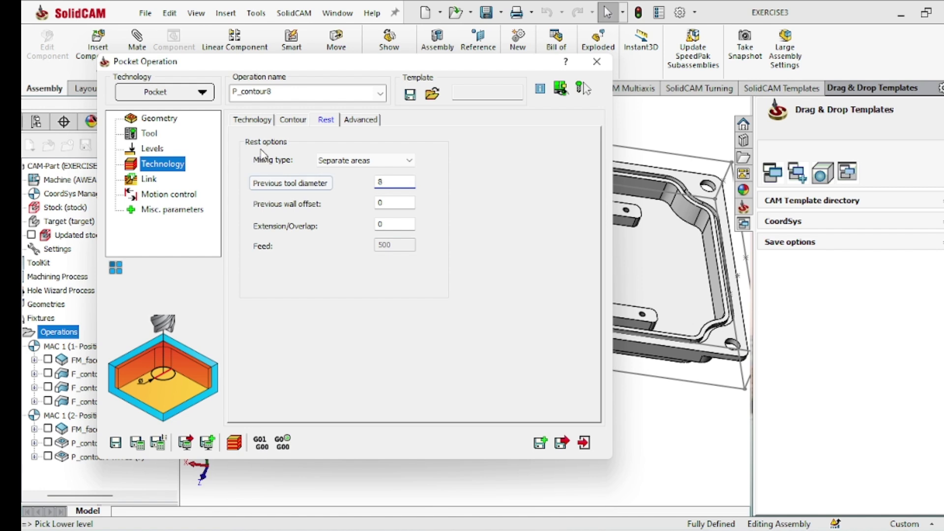
{"action": "left_click", "coordinate": [253, 121]}
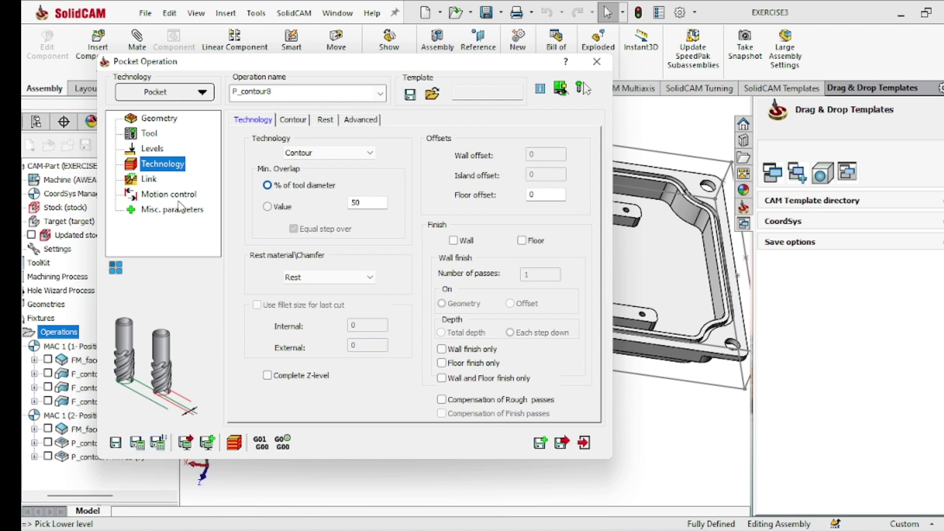
{"action": "left_click", "coordinate": [325, 119]}
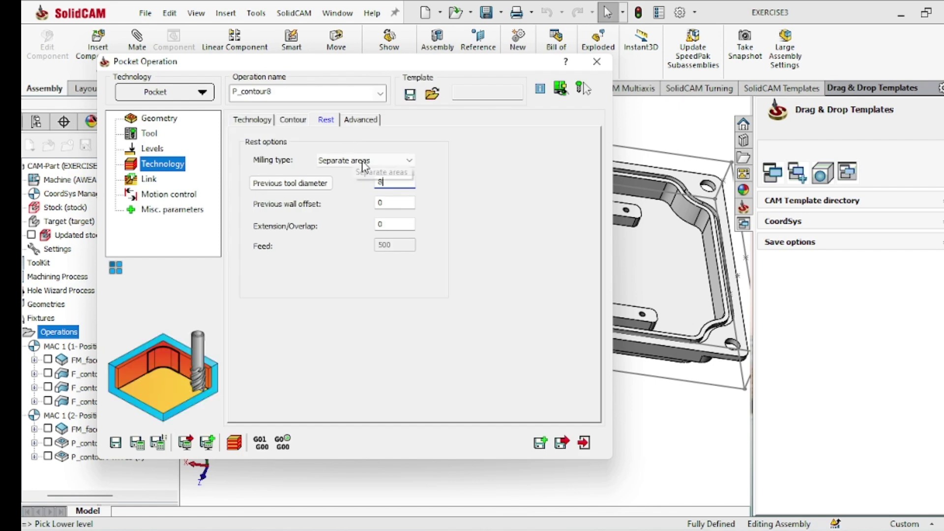
{"action": "left_click", "coordinate": [376, 161]}
{"action": "left_click", "coordinate": [356, 178]}
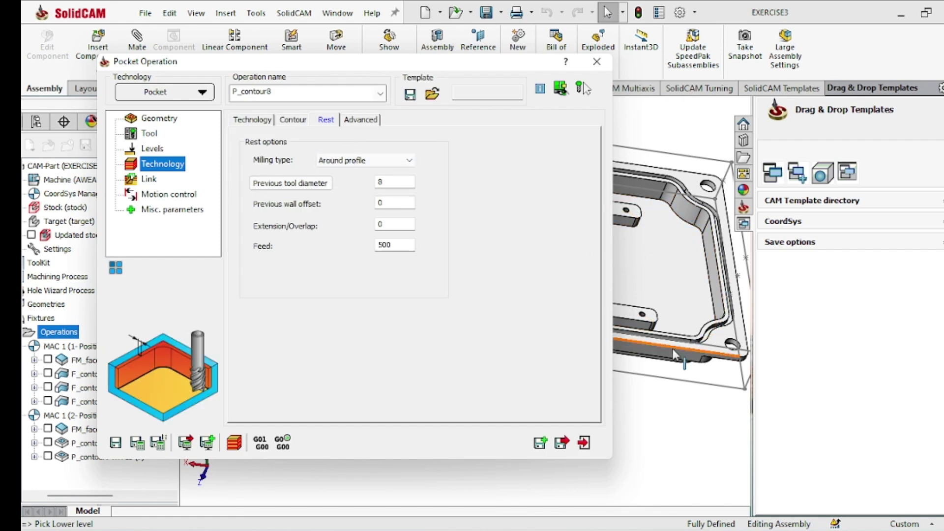
Step: Save and calculate the P_contour8 rest pocket operation and open its simulation in SolidVerify
{"action": "middle_click_drag", "start_coordinate": [677, 356], "coordinate": [655, 389]}
{"action": "left_click_drag", "start_coordinate": [498, 73], "coordinate": [310, 126]}
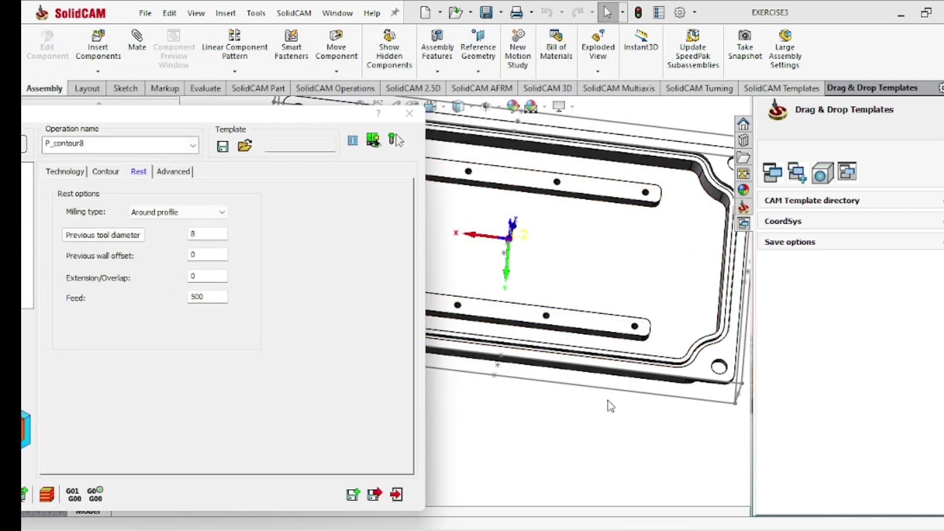
{"action": "middle_click_drag", "start_coordinate": [607, 400], "coordinate": [637, 376]}
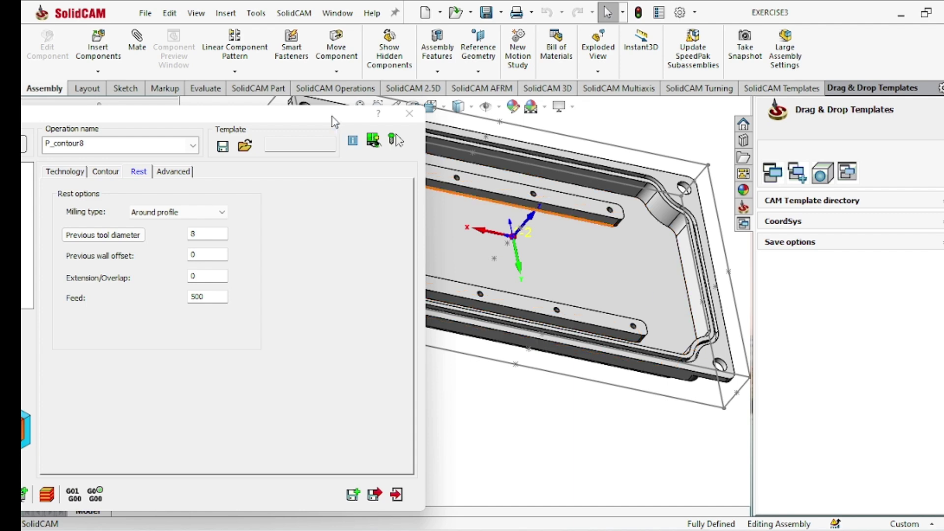
{"action": "left_click_drag", "start_coordinate": [331, 116], "coordinate": [564, 27]}
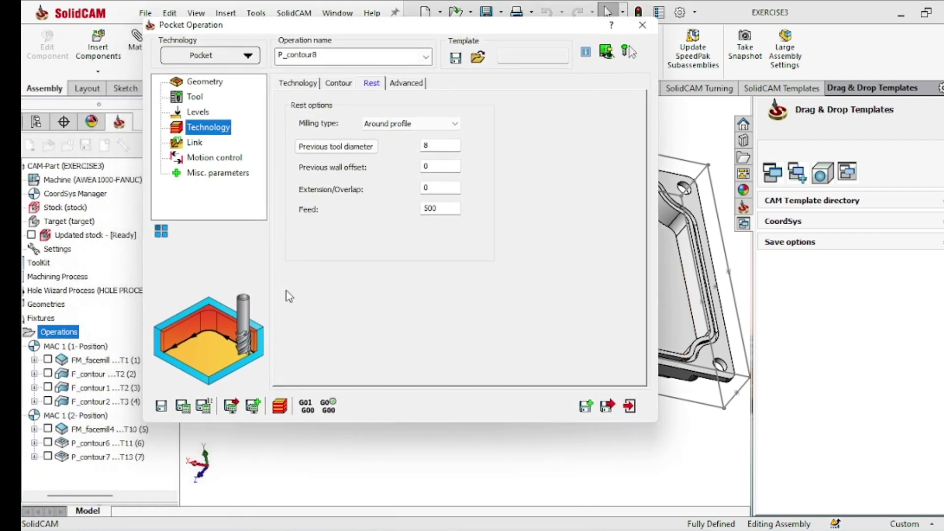
{"action": "left_click", "coordinate": [184, 407]}
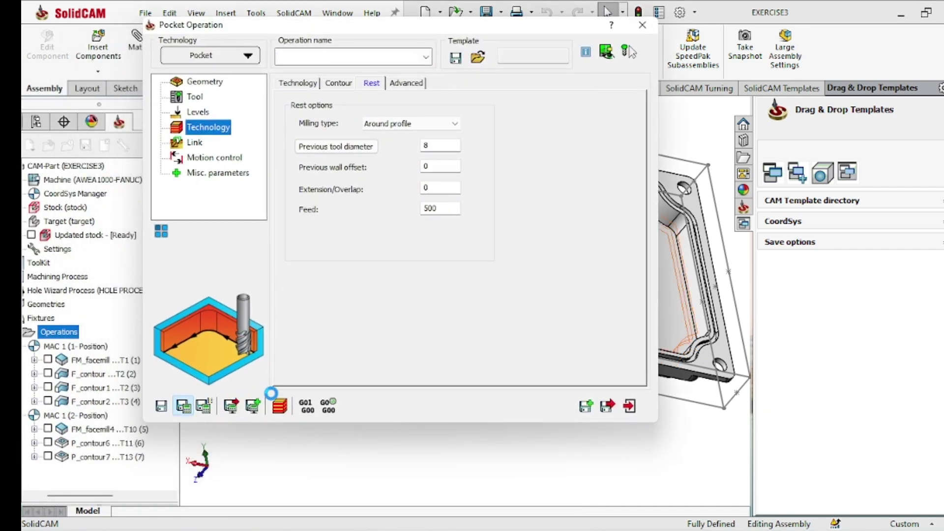
{"action": "left_click", "coordinate": [282, 407]}
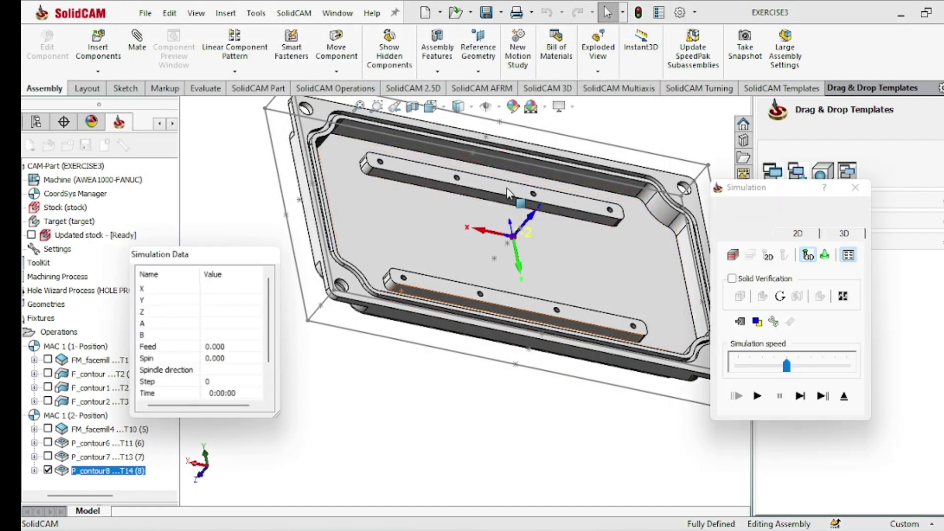
{"action": "left_click", "coordinate": [833, 209]}
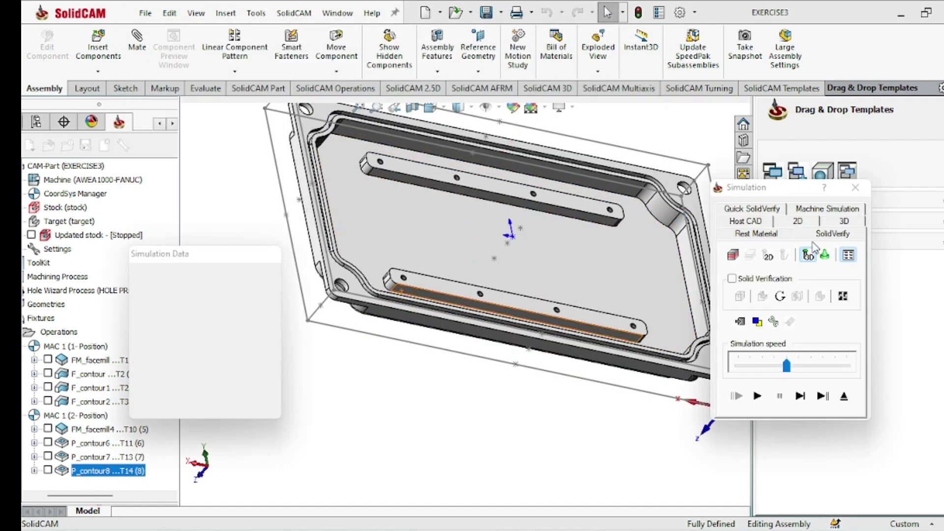
Step: Run the SolidVerify simulation of the P_contour8 rest pocket and inspect the rest material left after the operation
{"action": "left_click", "coordinate": [757, 396]}
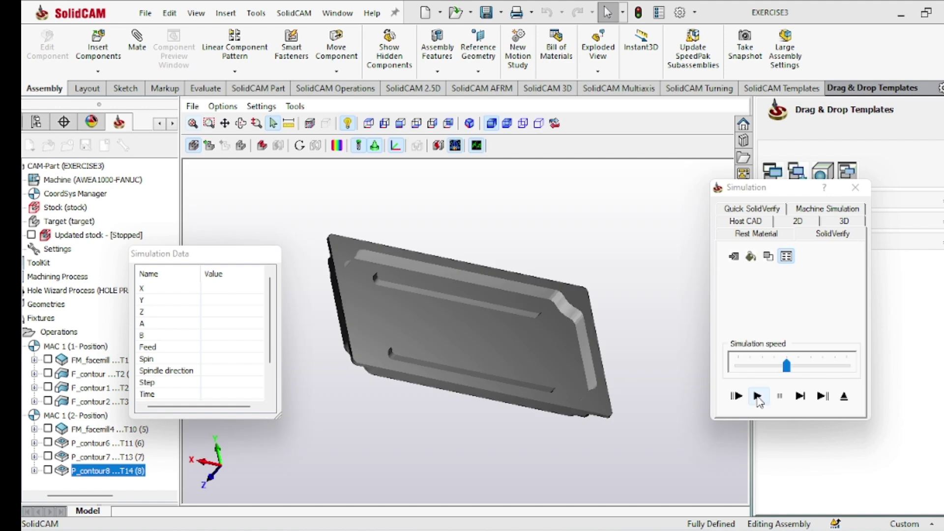
{"action": "middle_click_drag", "start_coordinate": [657, 436], "coordinate": [384, 317]}
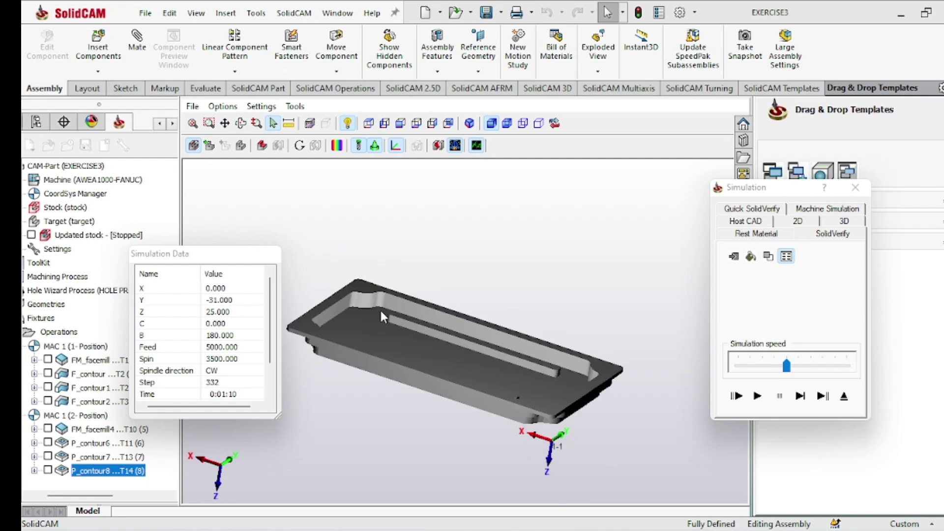
{"action": "middle_click_drag", "start_coordinate": [522, 380], "coordinate": [629, 481]}
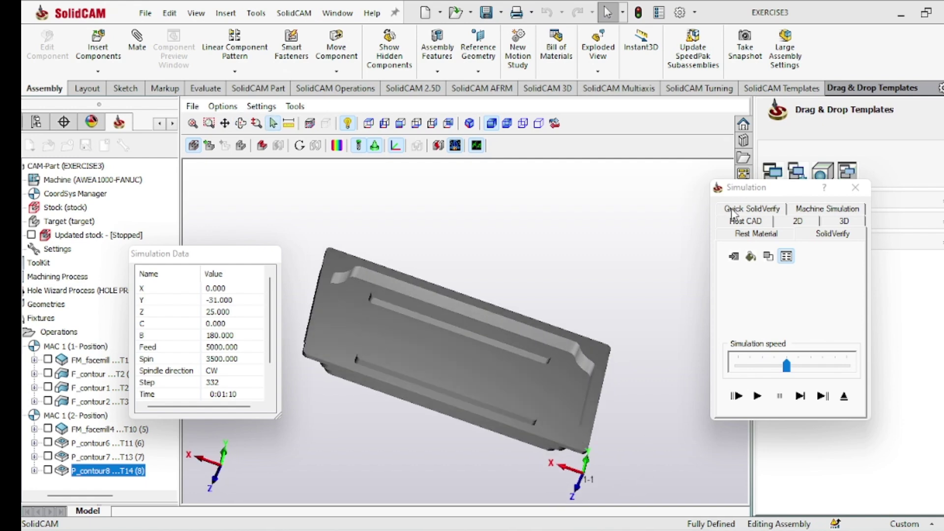
{"action": "left_click", "coordinate": [747, 236]}
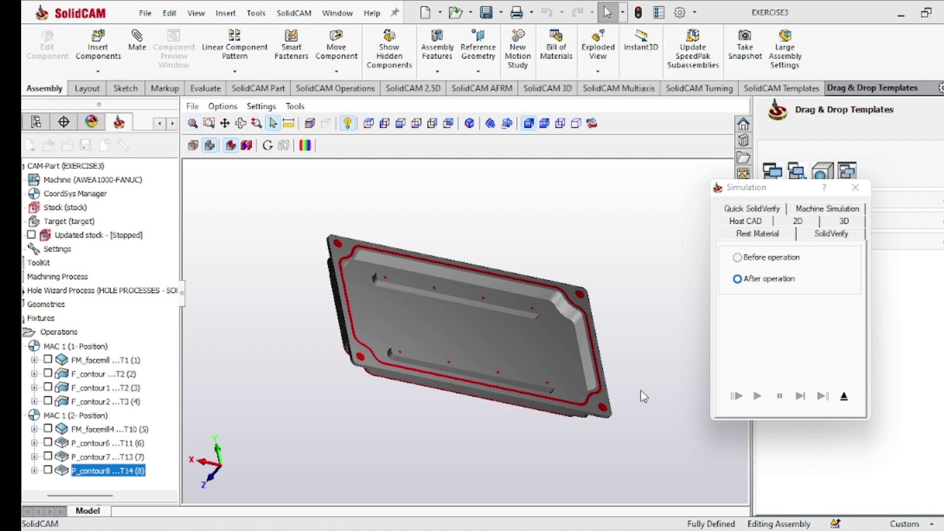
{"action": "mouse_move", "coordinate": [644, 396]}
{"action": "middle_mouse_down"}
{"action": "mouse_move", "coordinate": [631, 427]}
{"action": "mouse_move", "coordinate": [658, 400]}
{"action": "middle_mouse_up"}
{"action": "middle_click_drag", "start_coordinate": [549, 332], "coordinate": [649, 418]}
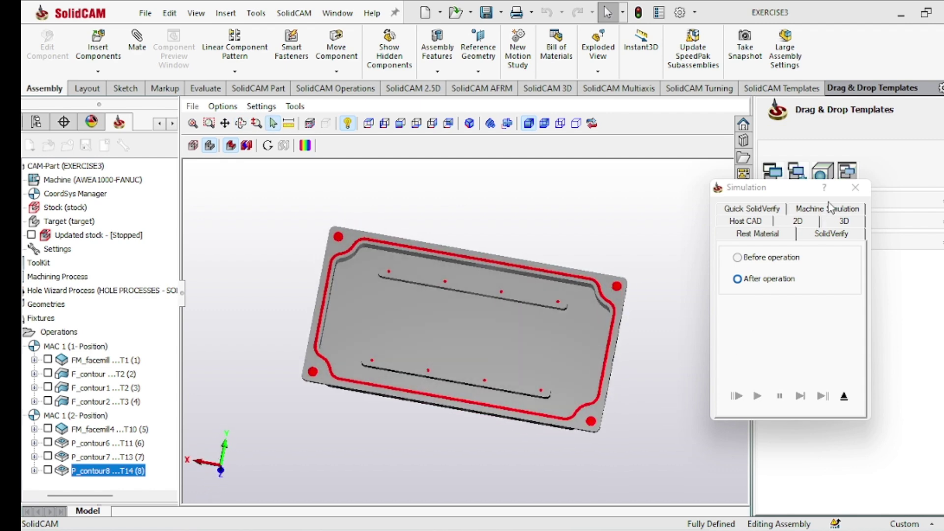
Step: Save and exit the P_contour8 operation after closing its simulation, and hide its toolpath on the model
{"action": "left_click", "coordinate": [855, 187]}
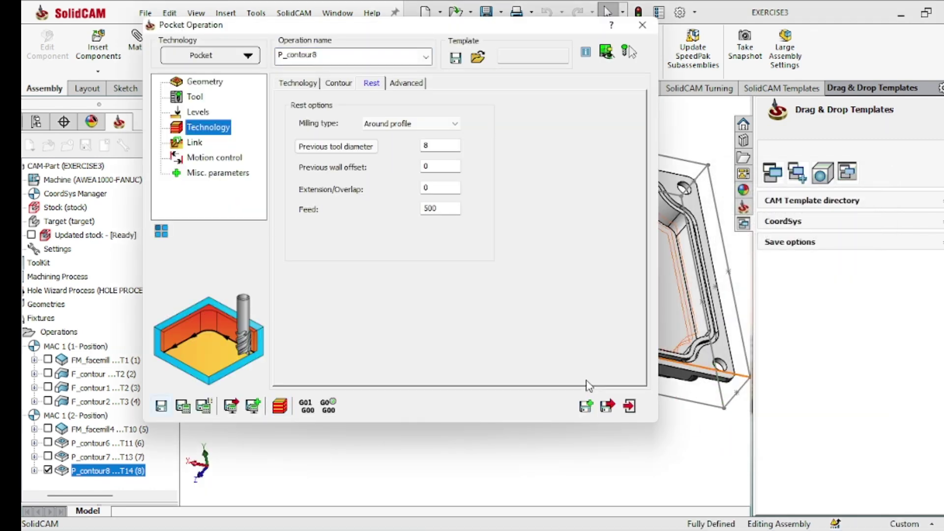
{"action": "left_click", "coordinate": [607, 406]}
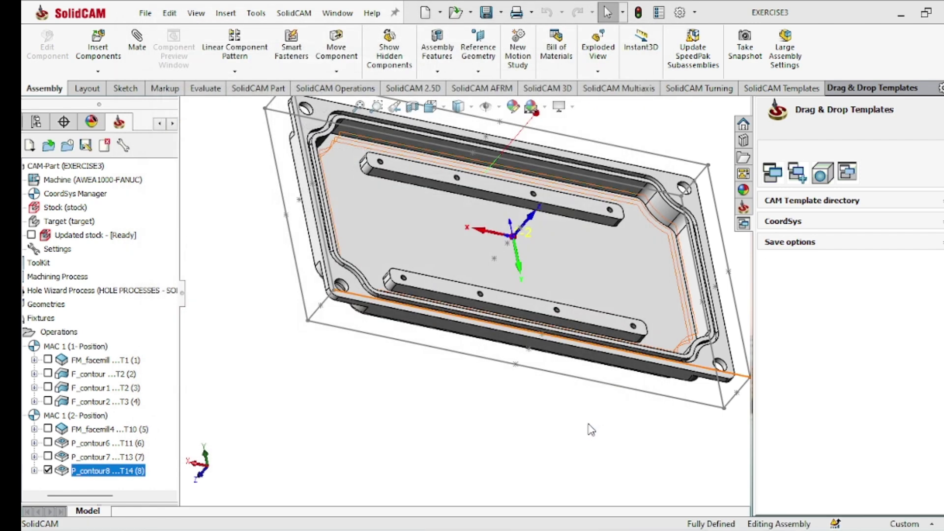
{"action": "middle_click_drag", "start_coordinate": [604, 407], "coordinate": [295, 337]}
{"action": "scroll", "coordinate": [449, 375], "scroll_direction": "down", "scroll_amount": 3}
{"action": "left_click", "coordinate": [48, 470]}
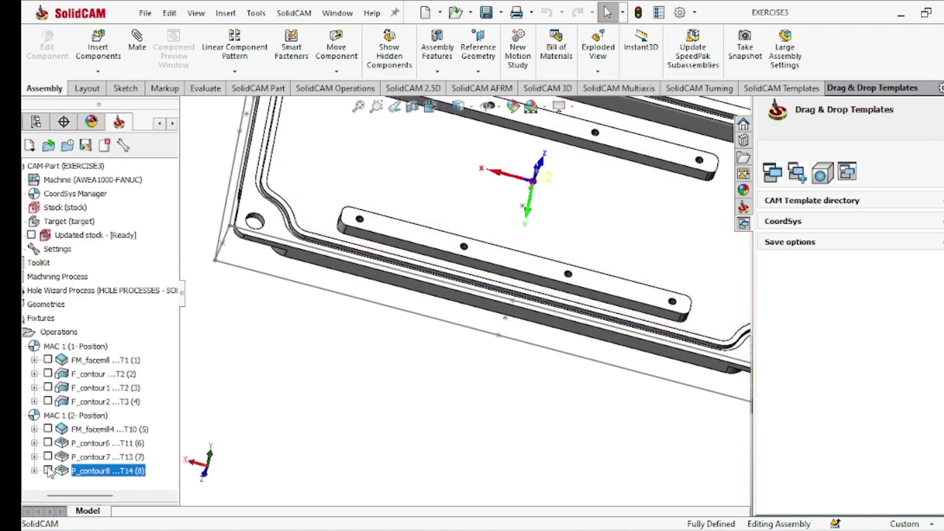
Step: Add a new 2D Drilling operation for the tapped holes in the ribs
{"action": "scroll", "coordinate": [358, 393], "scroll_direction": "down", "scroll_amount": 5}
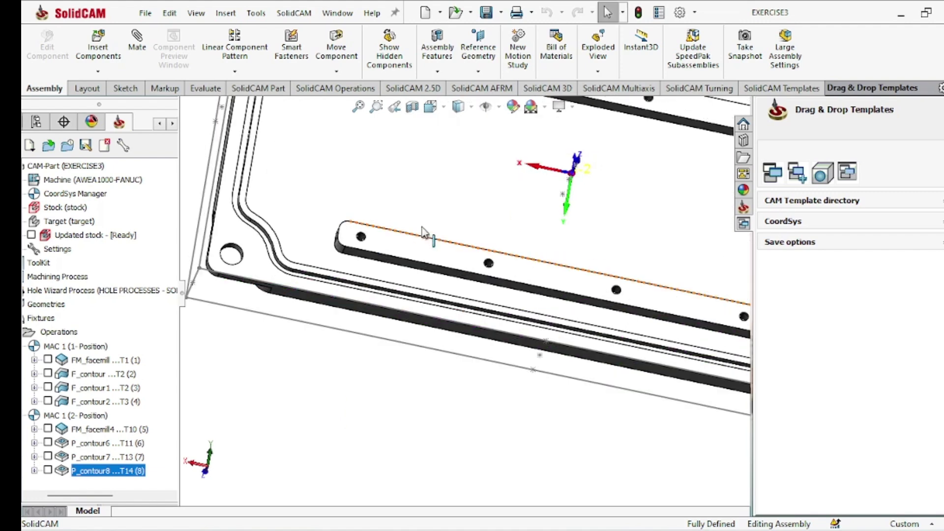
{"action": "scroll", "coordinate": [551, 320], "scroll_direction": "up", "scroll_amount": 4}
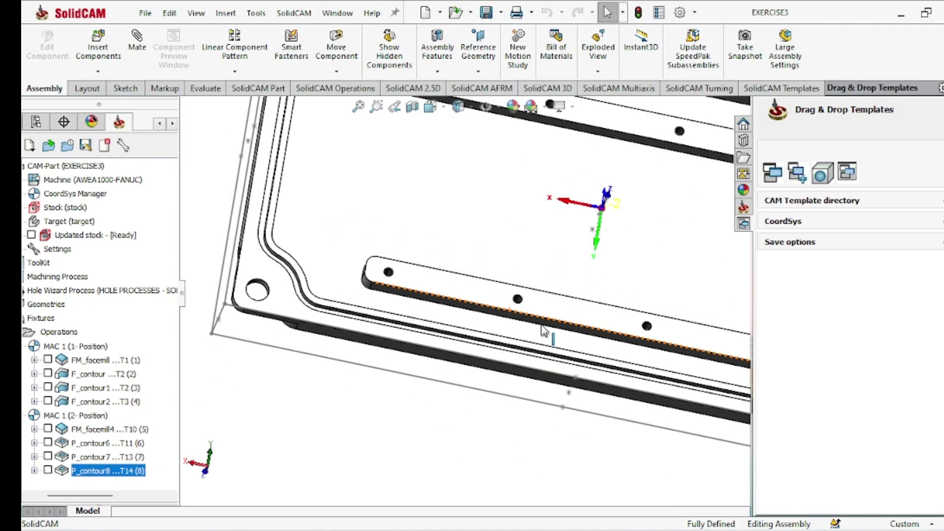
{"action": "middle_click_drag", "start_coordinate": [544, 330], "coordinate": [543, 381]}
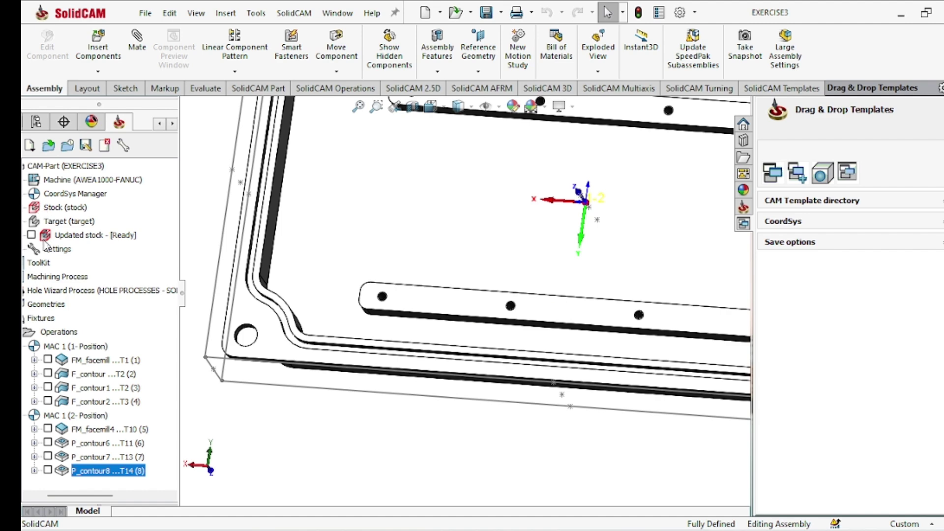
{"action": "right_click", "coordinate": [55, 333]}
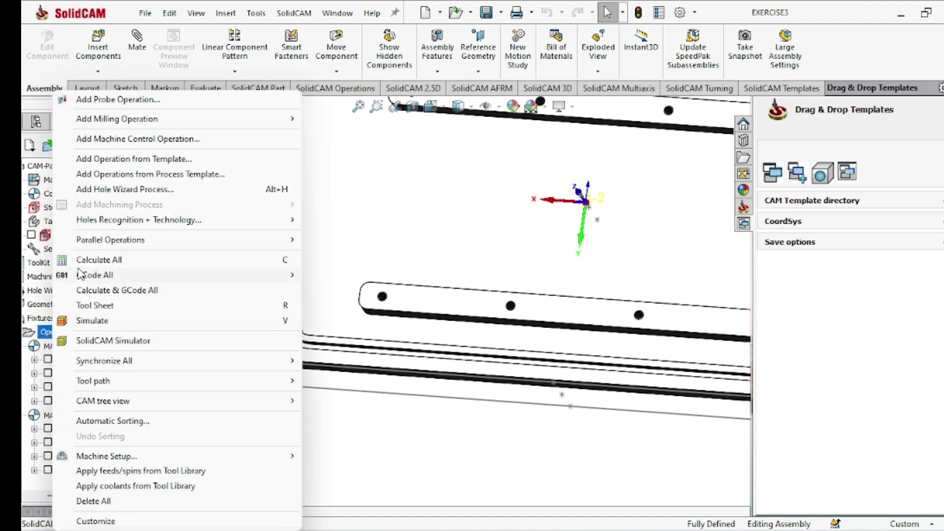
{"action": "mouse_move", "coordinate": [270, 118]}
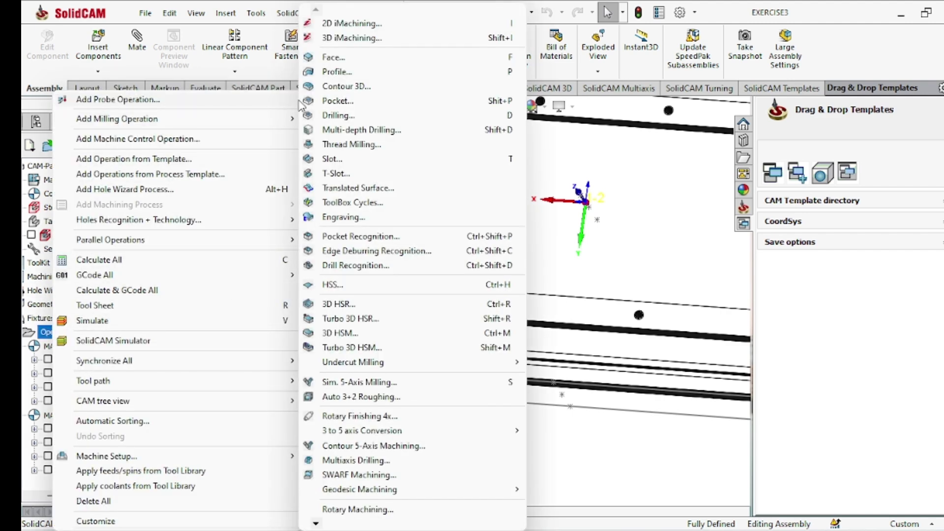
{"action": "left_click", "coordinate": [338, 116]}
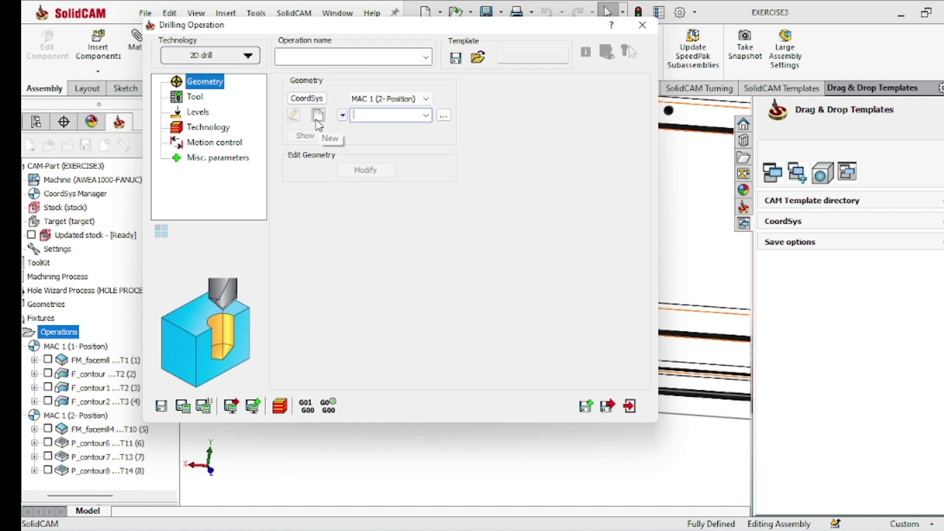
Step: Create a new drill geometry from the inner circle of the end hole on the lower rib
{"action": "left_click", "coordinate": [319, 117]}
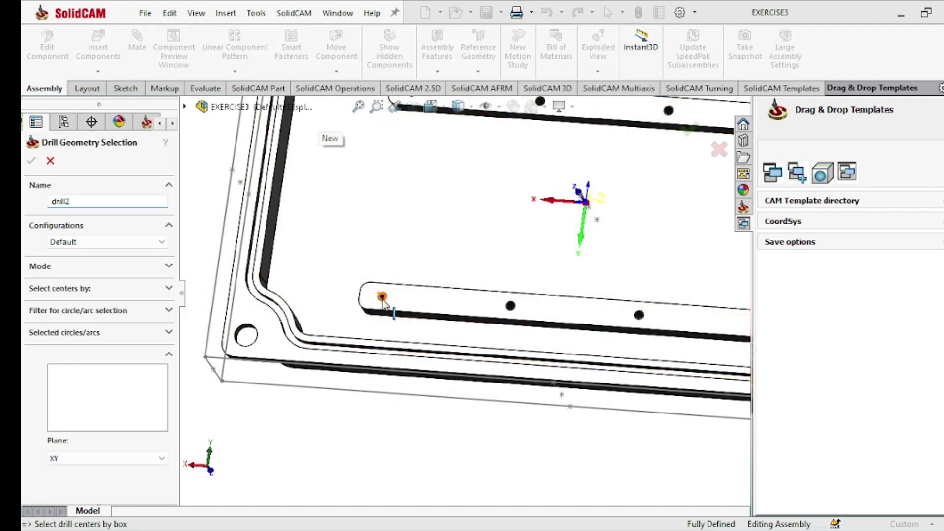
{"action": "scroll", "coordinate": [382, 298], "scroll_direction": "down", "scroll_amount": 2}
{"action": "scroll", "coordinate": [382, 298], "scroll_direction": "down", "scroll_amount": 3}
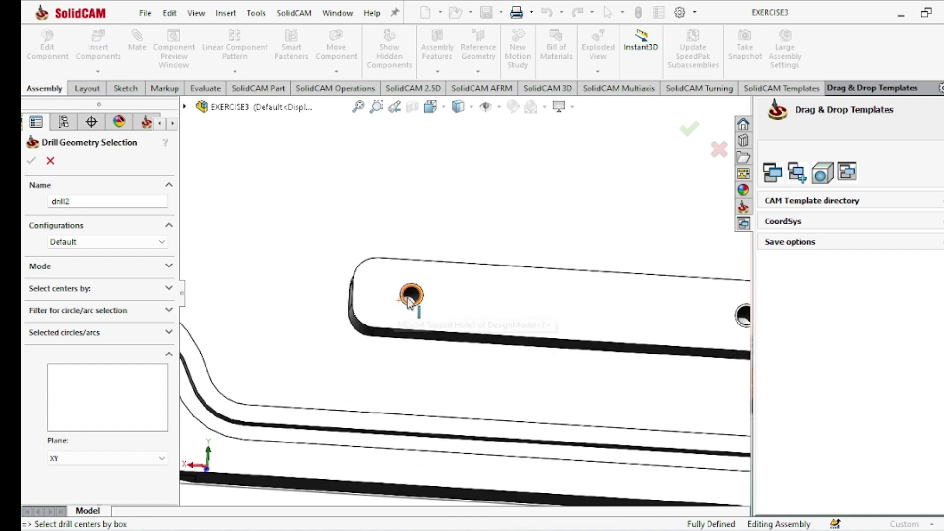
{"action": "scroll", "coordinate": [445, 320], "scroll_direction": "up", "scroll_amount": 4}
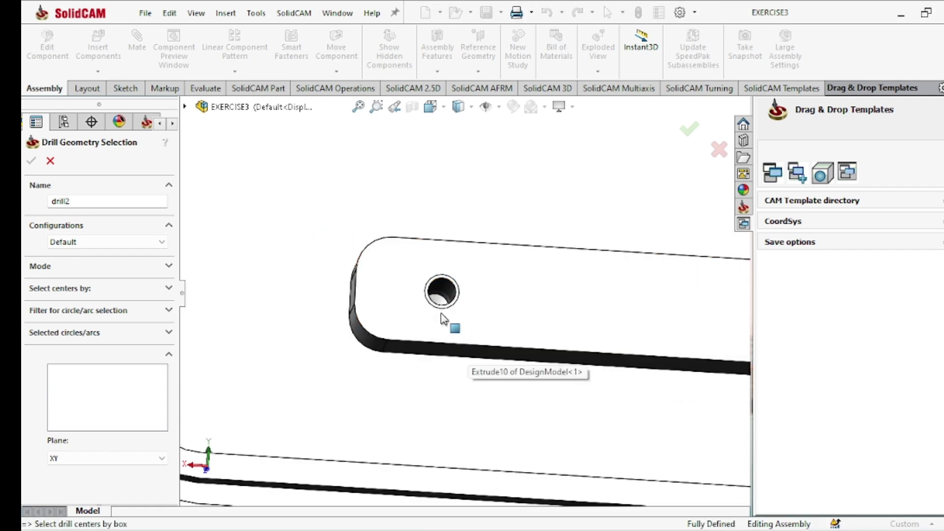
{"action": "scroll", "coordinate": [447, 290], "scroll_direction": "down", "scroll_amount": 5}
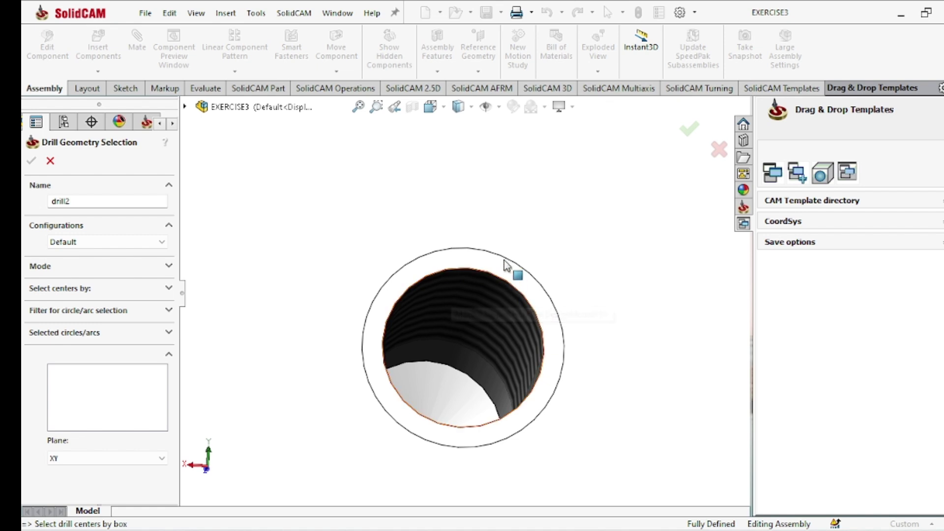
{"action": "scroll", "coordinate": [498, 281], "scroll_direction": "up", "scroll_amount": 2}
{"action": "scroll", "coordinate": [498, 285], "scroll_direction": "up", "scroll_amount": 1}
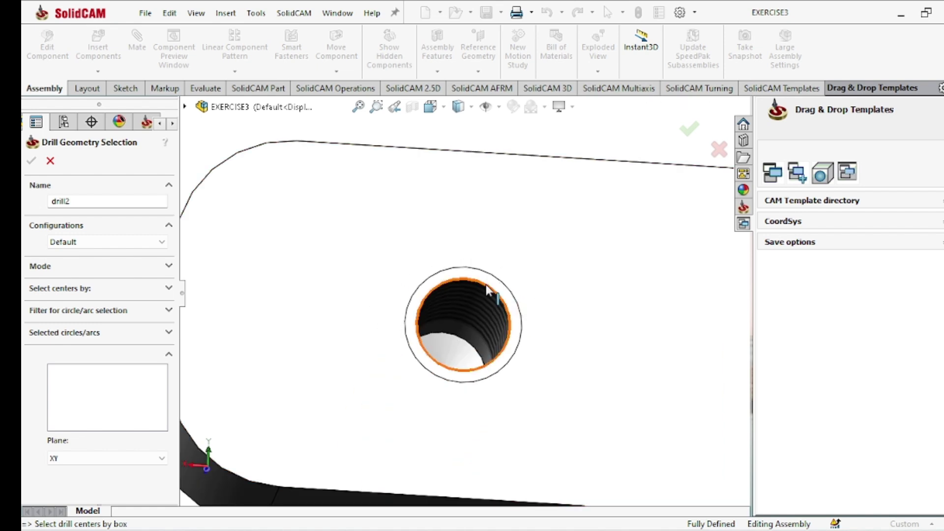
{"action": "left_click", "coordinate": [486, 285]}
{"action": "scroll", "coordinate": [497, 315], "scroll_direction": "up", "scroll_amount": 6}
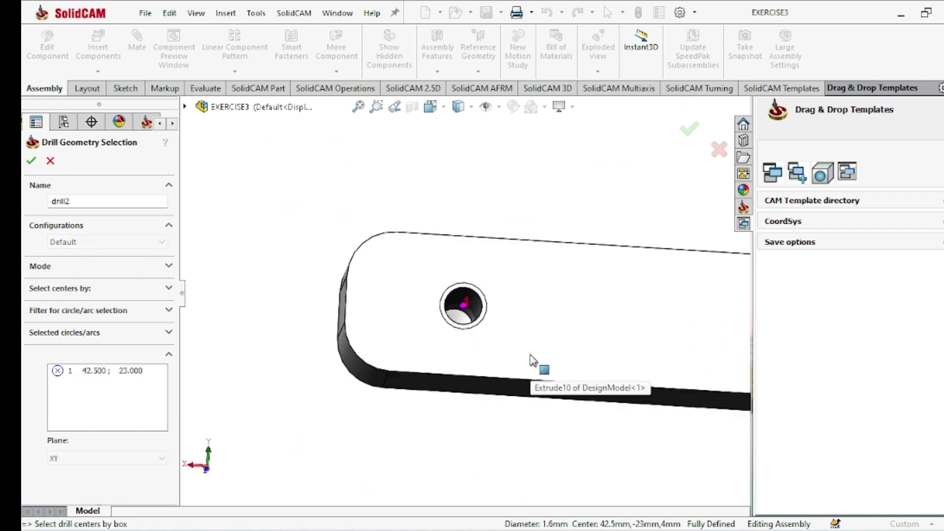
{"action": "left_click", "coordinate": [31, 161]}
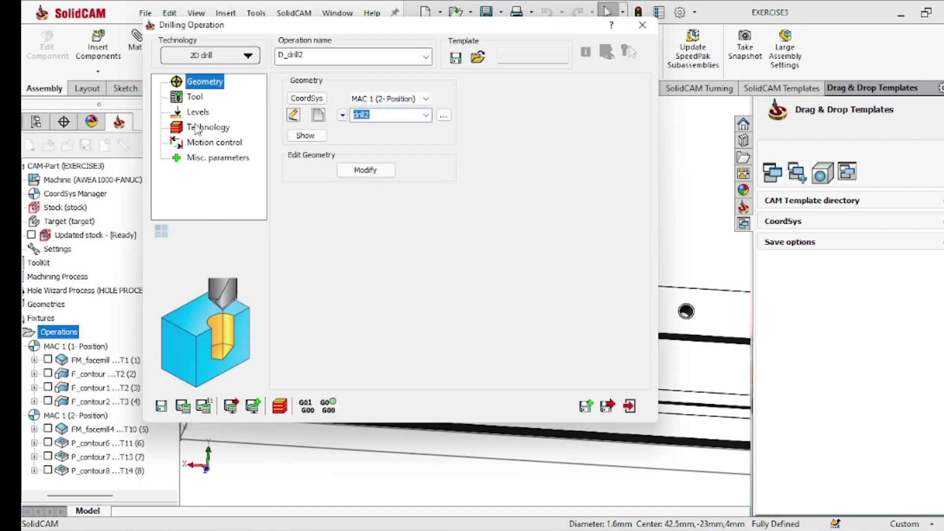
Step: Pick tool 8, the existing 1.6 mm drill, from the toolkit for the drilling operation
{"action": "left_click", "coordinate": [195, 98]}
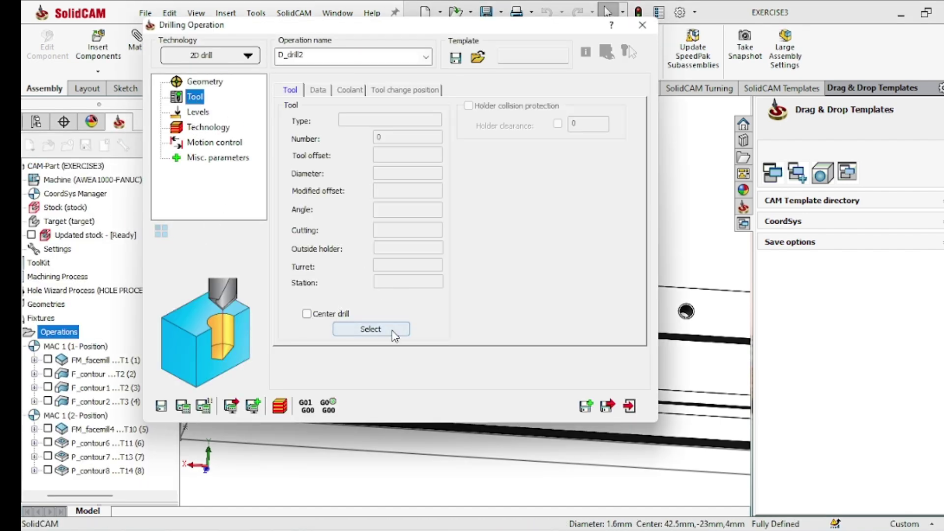
{"action": "left_click", "coordinate": [370, 329]}
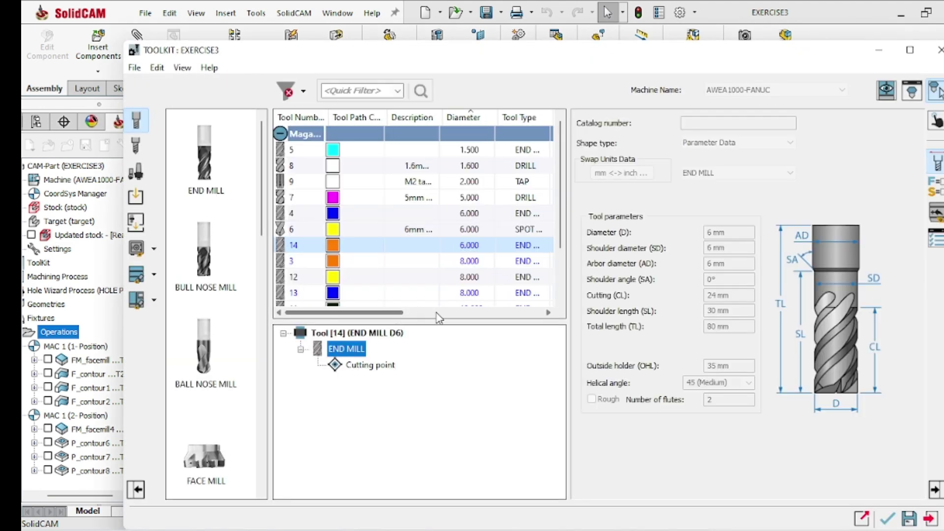
{"action": "left_click_drag", "start_coordinate": [435, 318], "coordinate": [412, 323]}
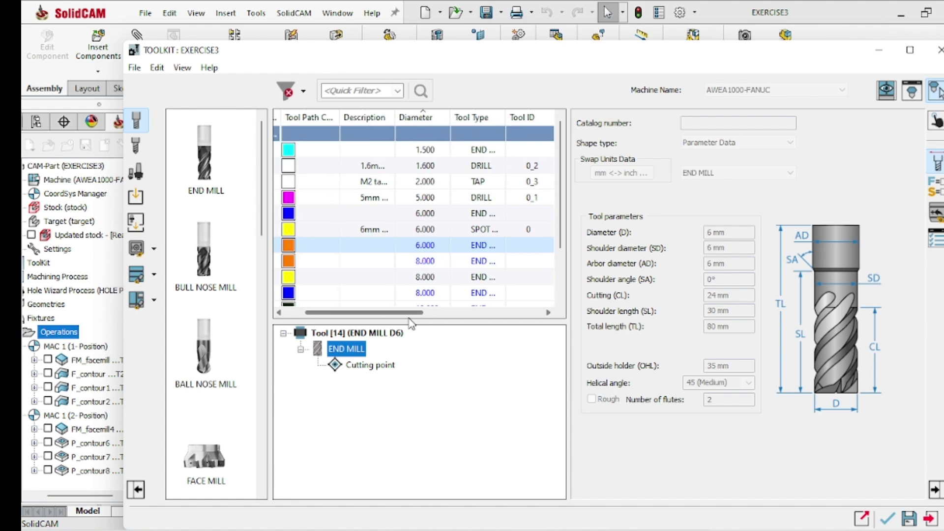
{"action": "left_click_drag", "start_coordinate": [411, 324], "coordinate": [369, 324]}
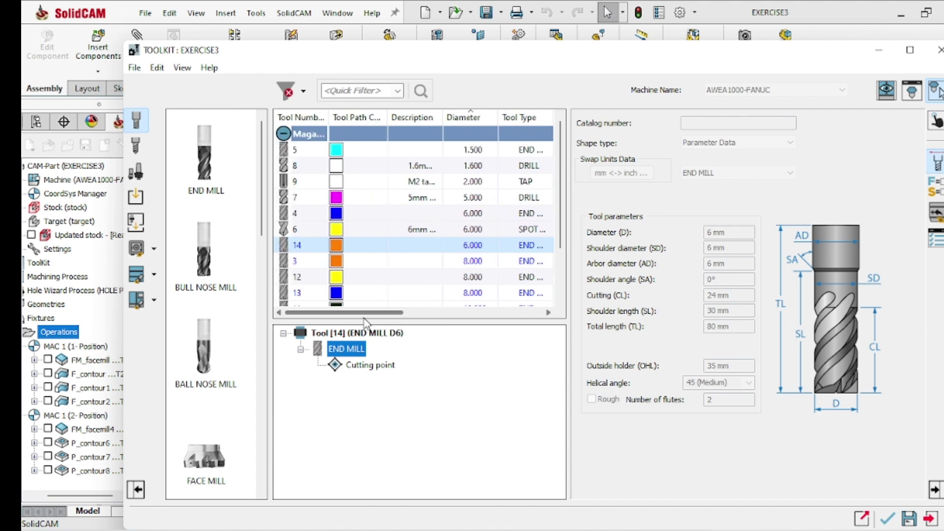
{"action": "left_click", "coordinate": [354, 167]}
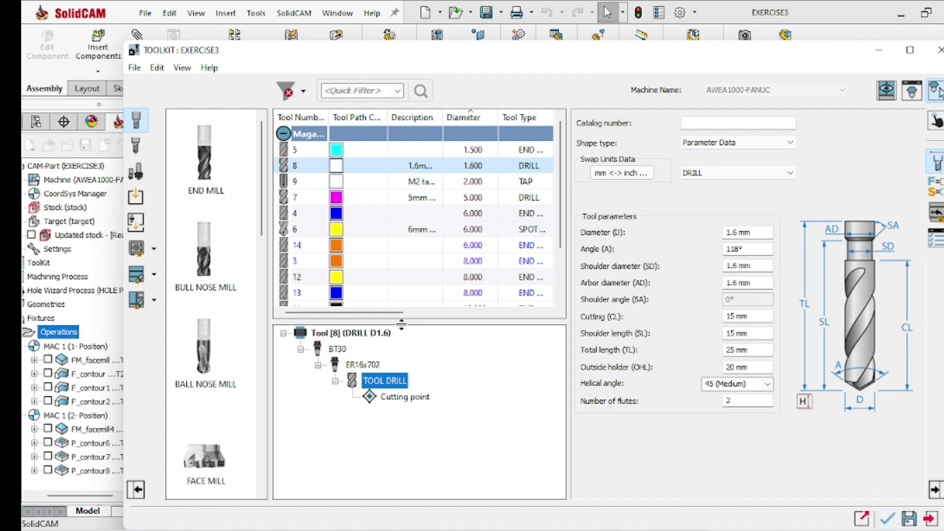
{"action": "left_click_drag", "start_coordinate": [393, 313], "coordinate": [344, 309]}
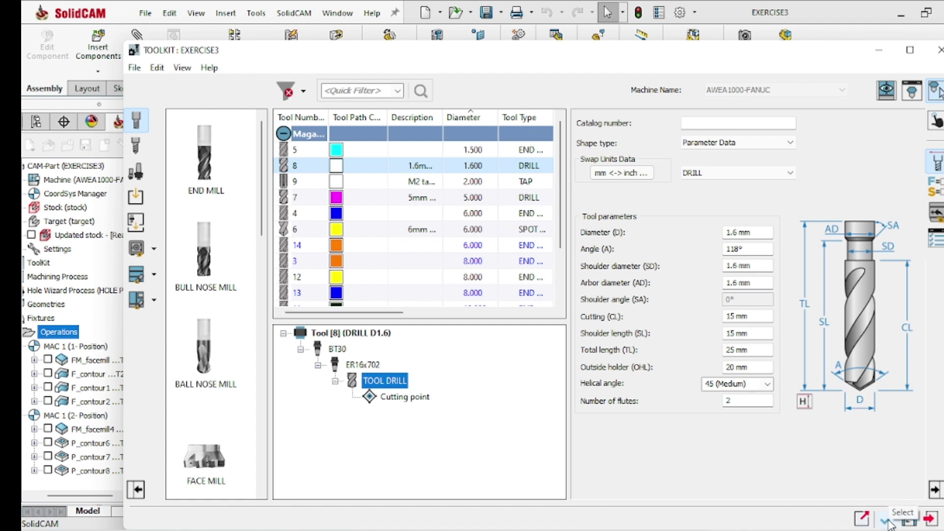
Step: Review the 1.6 mm drill's feed and spin data and the work materials available for its default entry
{"action": "left_click", "coordinate": [933, 189]}
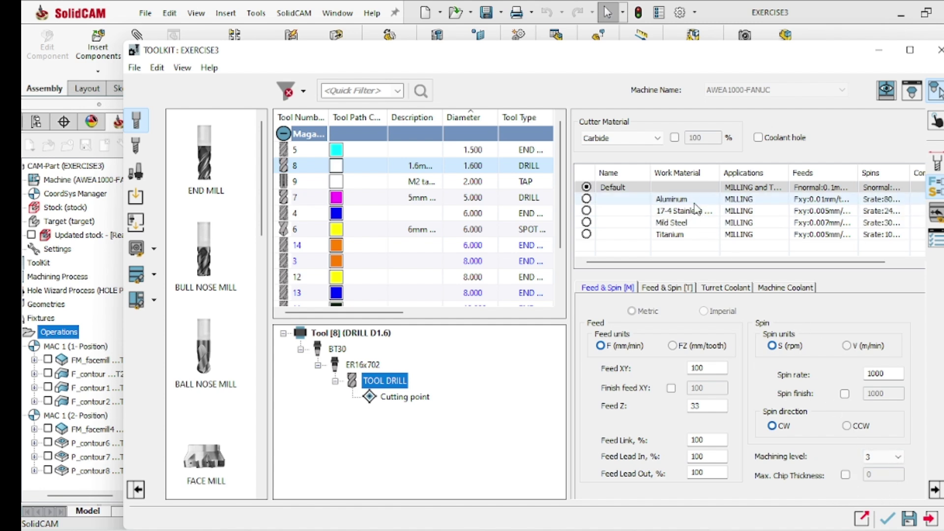
{"action": "right_click", "coordinate": [683, 189]}
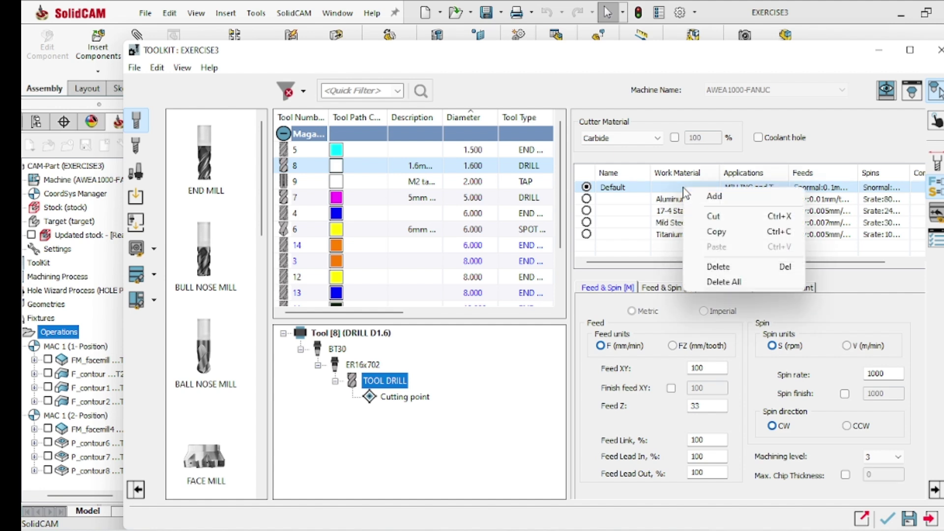
{"action": "left_click", "coordinate": [670, 190]}
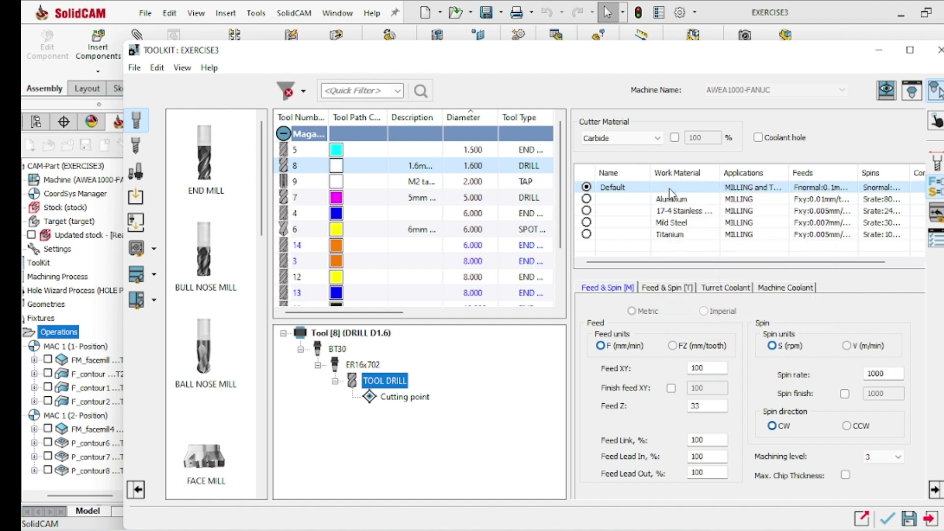
{"action": "left_click", "coordinate": [715, 191]}
{"action": "scroll", "coordinate": [691, 280], "scroll_direction": "down", "scroll_amount": 7}
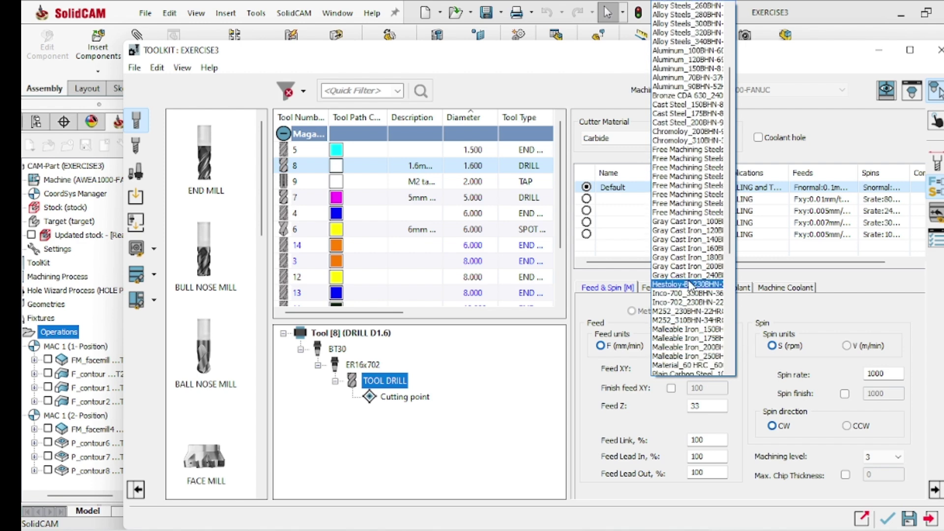
{"action": "scroll", "coordinate": [691, 285], "scroll_direction": "up", "scroll_amount": 7}
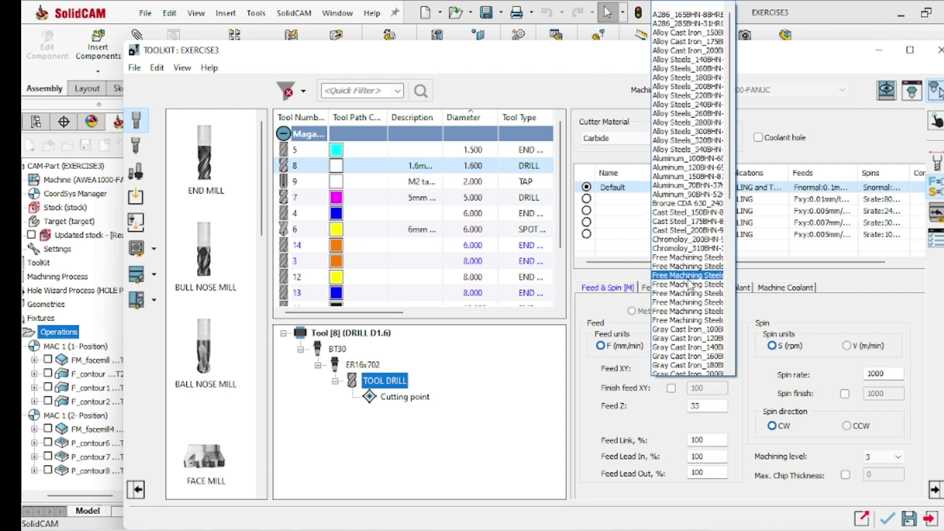
{"action": "left_click", "coordinate": [627, 236]}
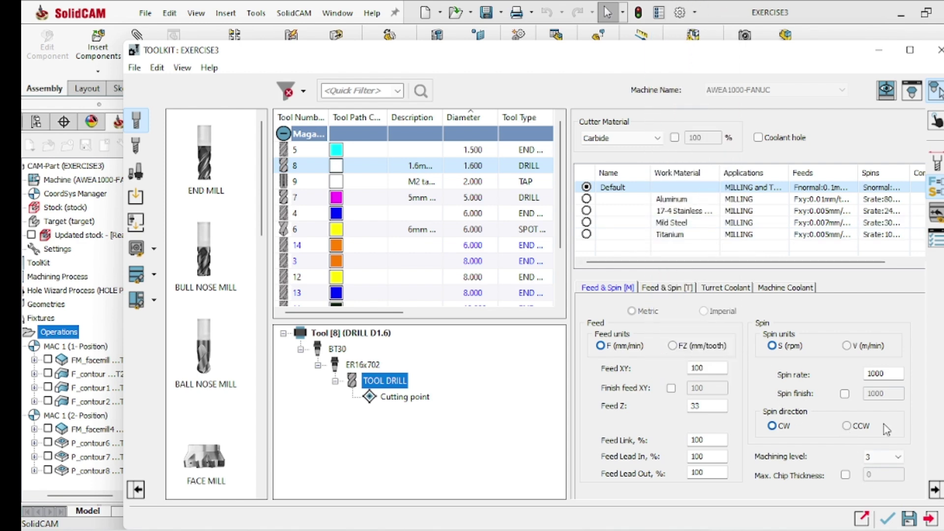
Step: Assign the 1.6 mm drill to the D_drill2 operation and open the operation's level settings
{"action": "left_click", "coordinate": [890, 521]}
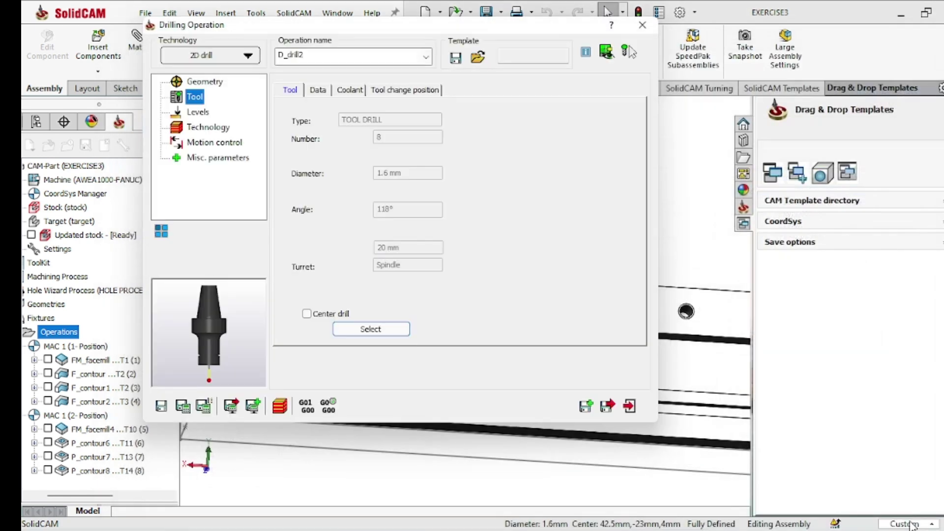
{"action": "left_click", "coordinate": [197, 113]}
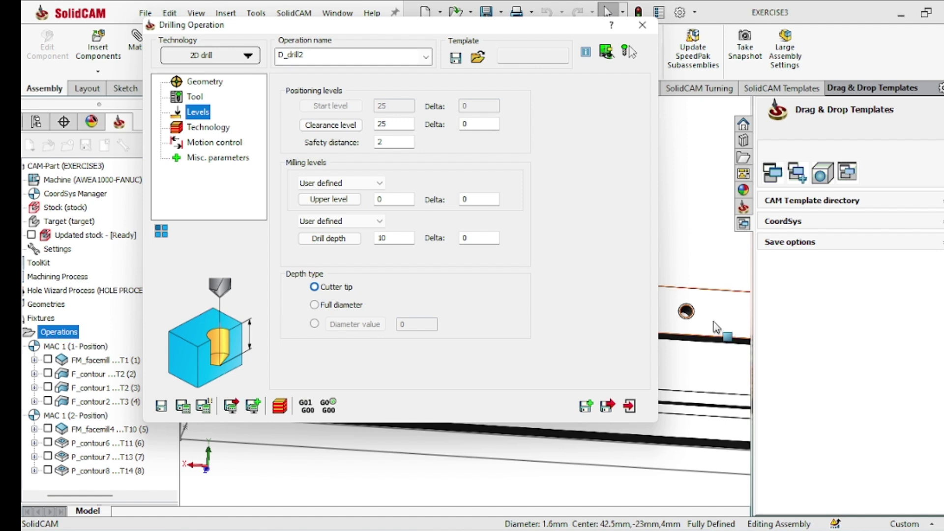
Step: Set the drilling operation's upper level to -4 by picking the top face of the lower rib
{"action": "left_click", "coordinate": [715, 327]}
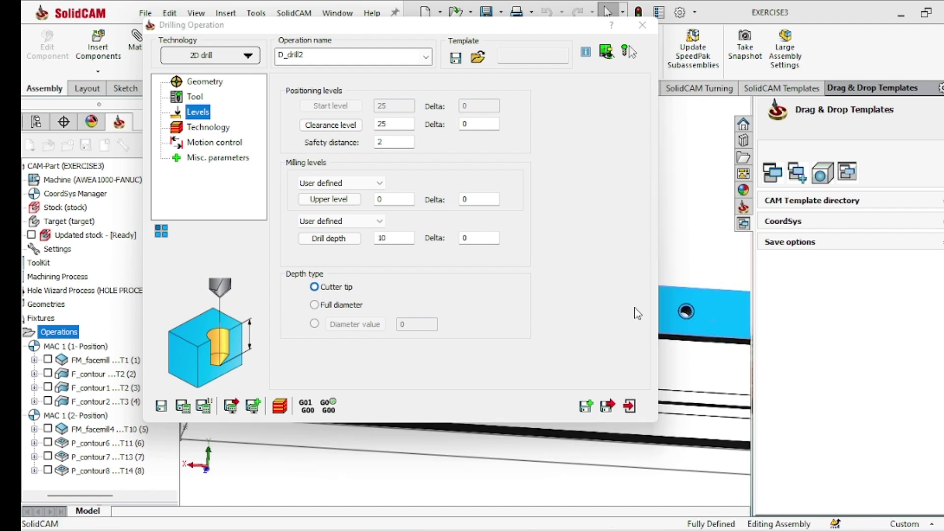
{"action": "left_click", "coordinate": [330, 200]}
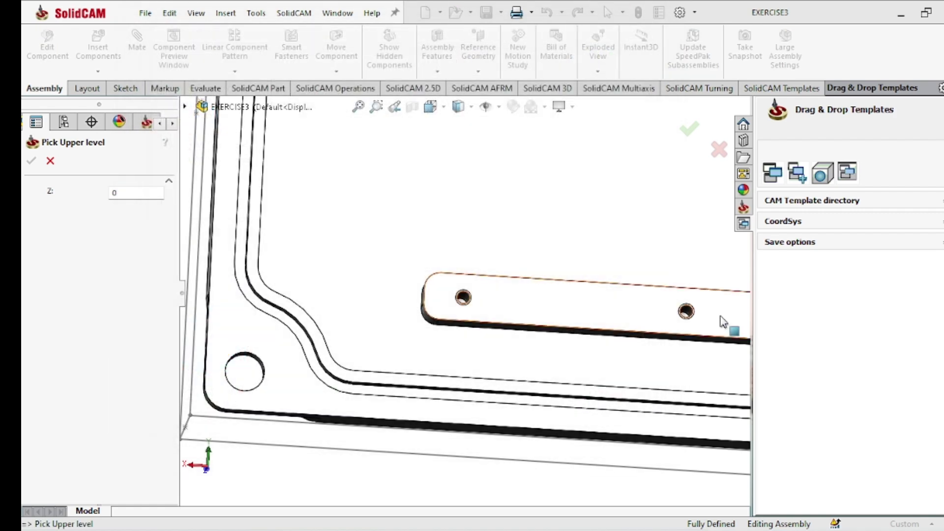
{"action": "left_click", "coordinate": [719, 316]}
{"action": "left_click", "coordinate": [31, 160]}
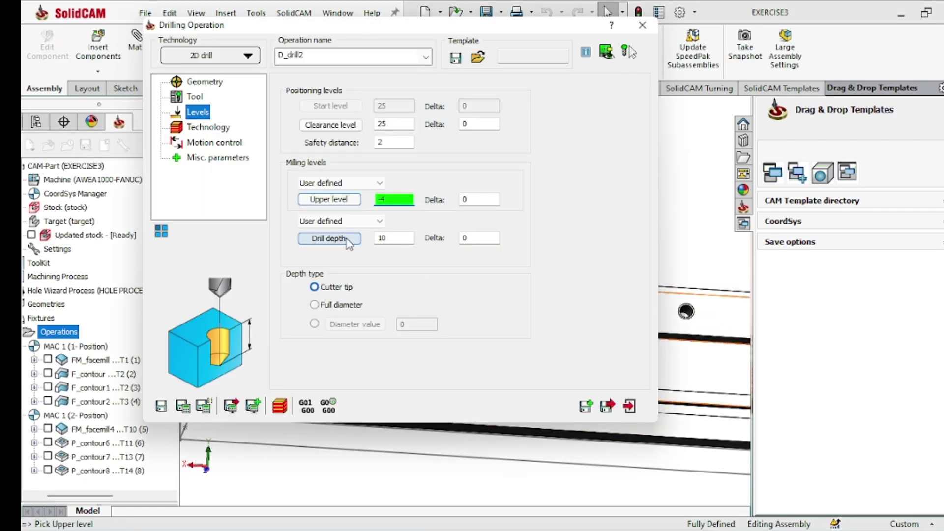
Step: Set the drill depth to 5.543 from the bottom of the end hole, choose the full-diameter depth type, and calculate the operation
{"action": "left_click", "coordinate": [329, 239]}
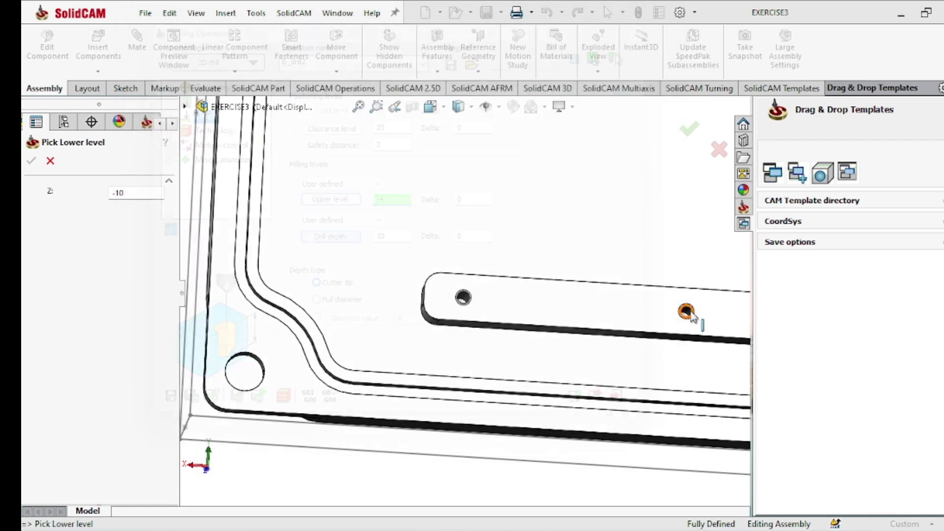
{"action": "scroll", "coordinate": [514, 317], "scroll_direction": "down", "scroll_amount": 5}
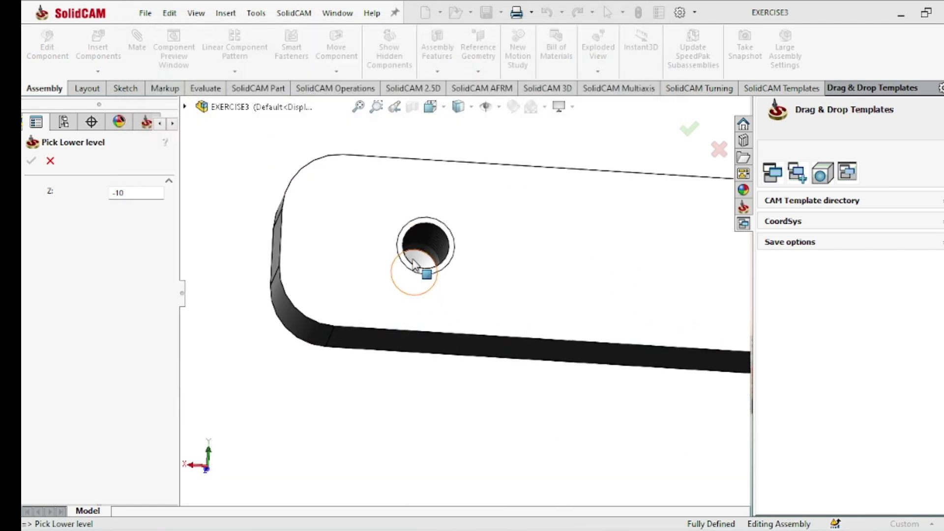
{"action": "middle_click_drag", "start_coordinate": [413, 264], "coordinate": [405, 281]}
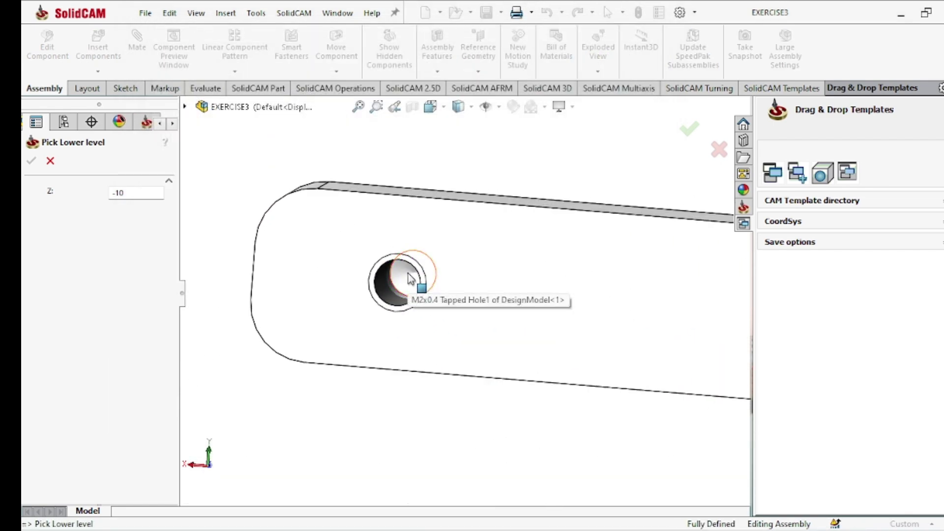
{"action": "left_click", "coordinate": [407, 272]}
{"action": "scroll", "coordinate": [464, 320], "scroll_direction": "up", "scroll_amount": 3}
{"action": "middle_click_drag", "start_coordinate": [464, 320], "coordinate": [480, 266]}
{"action": "left_click", "coordinate": [31, 161]}
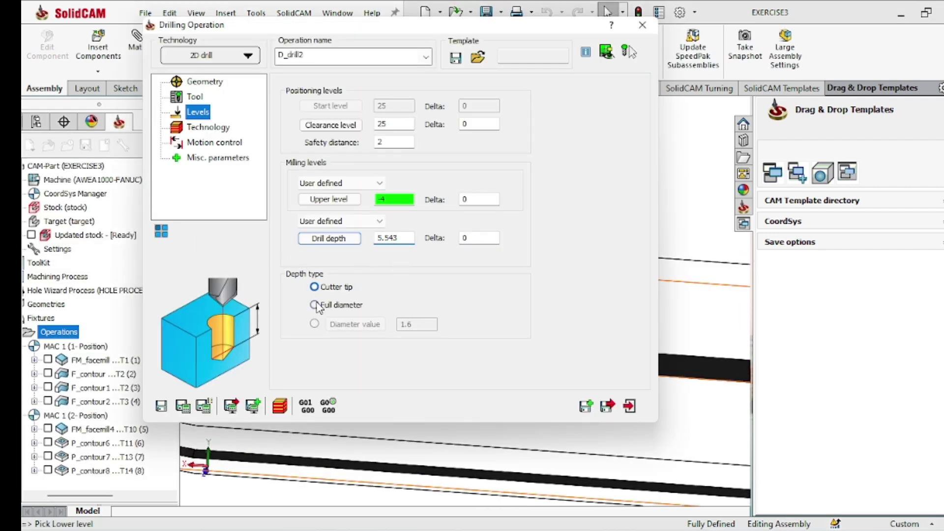
{"action": "left_click", "coordinate": [188, 407]}
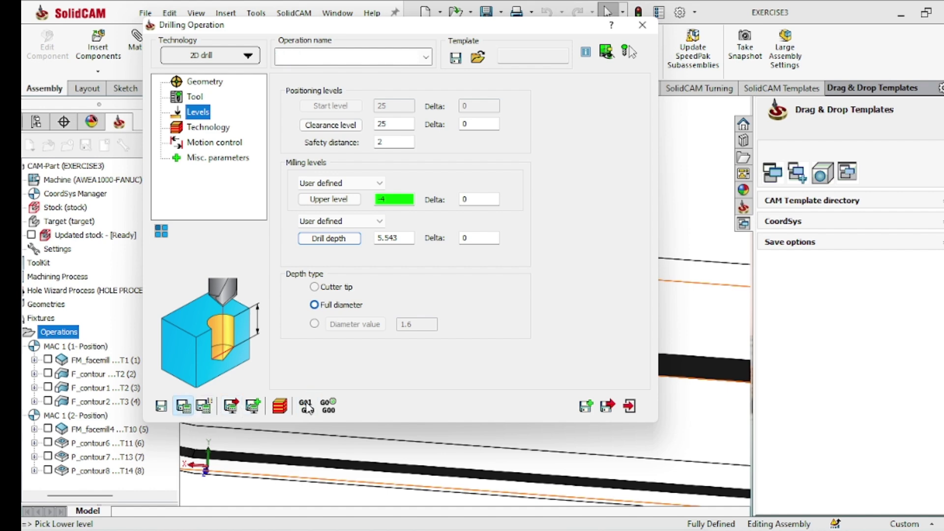
Step: Simulate the single-hole drilling in SolidVerify and inspect the drilled hole at the end of the lower rib
{"action": "left_click", "coordinate": [280, 408]}
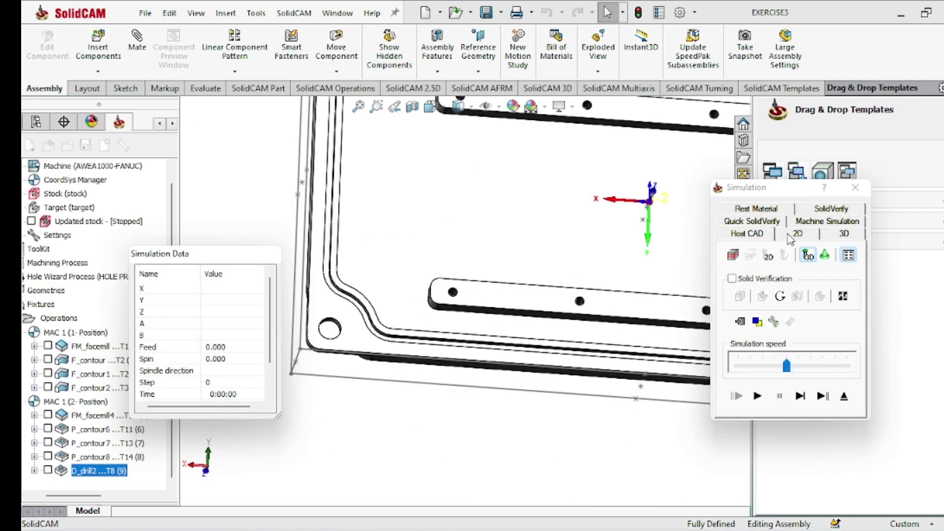
{"action": "left_click", "coordinate": [822, 211]}
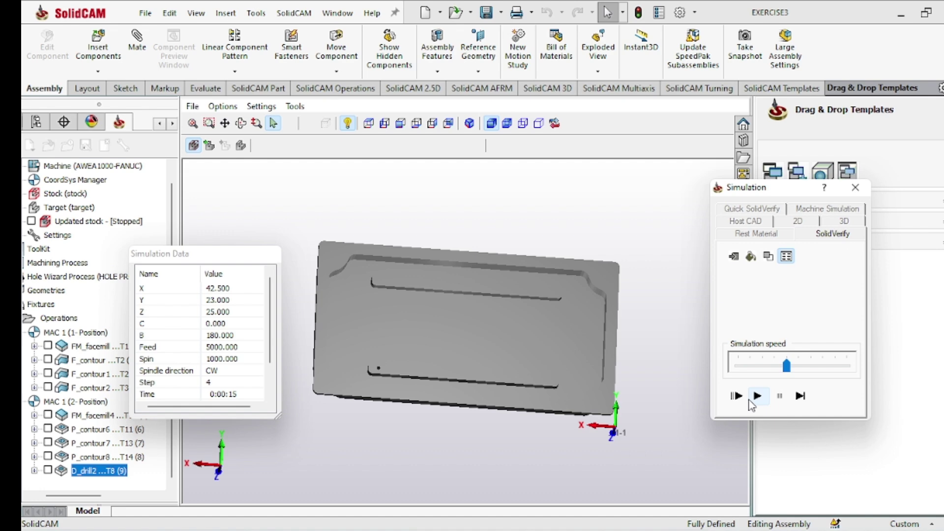
{"action": "left_click", "coordinate": [757, 396]}
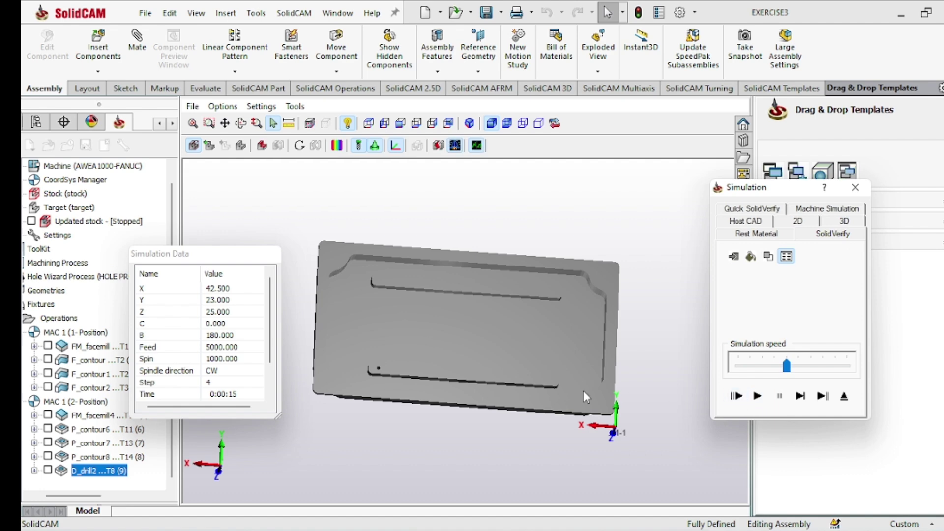
{"action": "scroll", "coordinate": [371, 361], "scroll_direction": "down", "scroll_amount": 10}
{"action": "scroll", "coordinate": [407, 465], "scroll_direction": "up", "scroll_amount": 4}
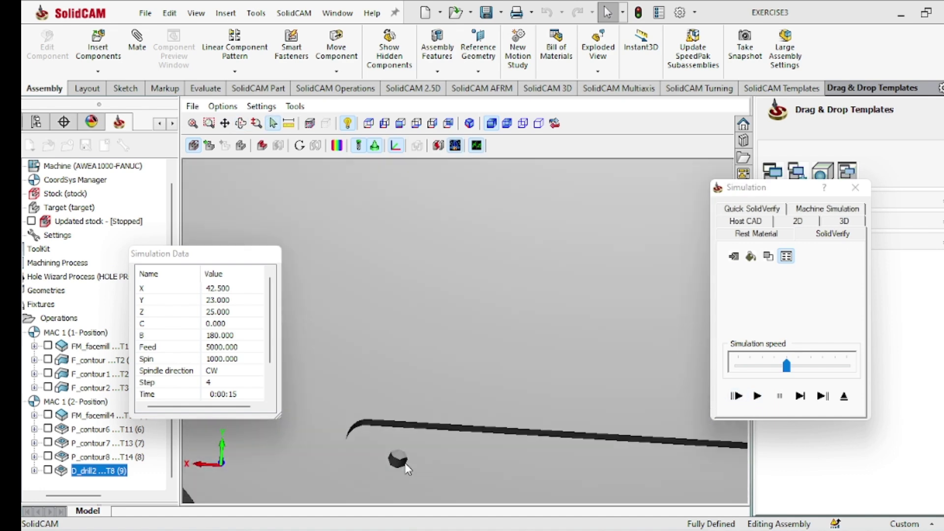
{"action": "scroll", "coordinate": [406, 466], "scroll_direction": "down", "scroll_amount": 6}
{"action": "middle_click_drag", "start_coordinate": [406, 465], "coordinate": [414, 456]}
{"action": "middle_click_drag", "start_coordinate": [426, 441], "coordinate": [558, 429]}
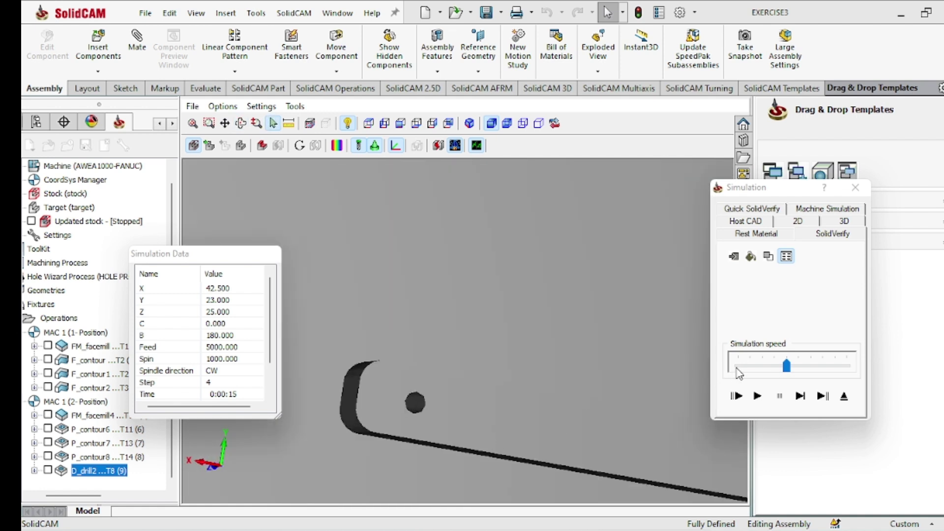
Step: Replay the drilling simulation at the slowest speed and close the simulation
{"action": "left_click", "coordinate": [755, 396]}
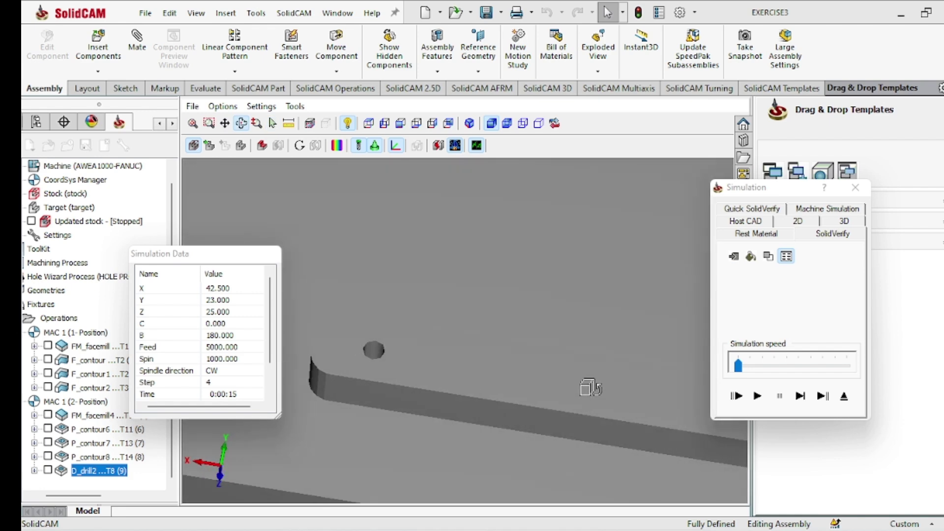
{"action": "scroll", "coordinate": [594, 409], "scroll_direction": "down", "scroll_amount": 3}
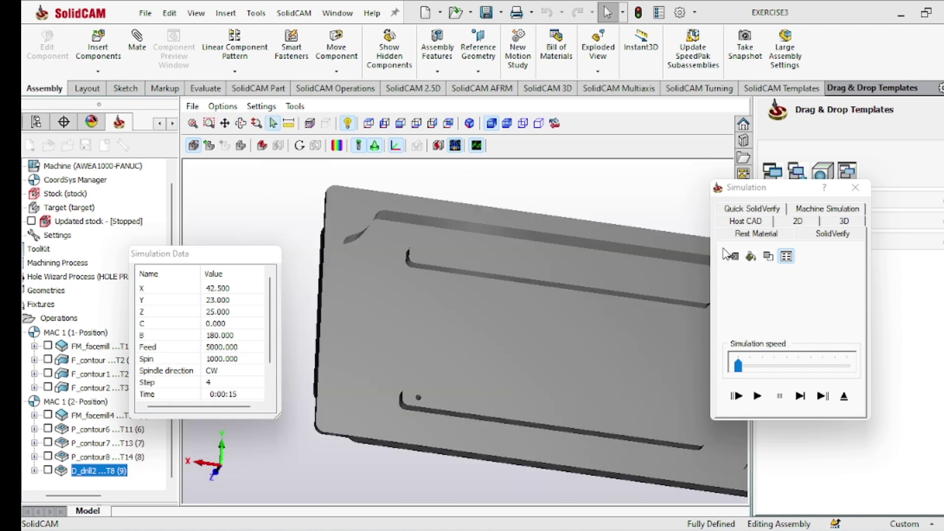
{"action": "left_click", "coordinate": [856, 187]}
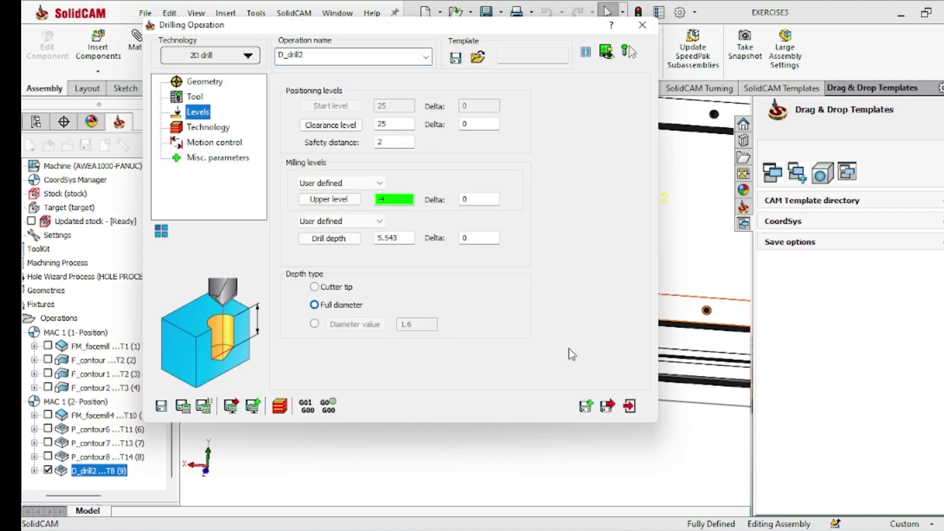
Step: Edit the drill2 geometry and add the other three holes of the lower rib as drill centers
{"action": "left_click", "coordinate": [196, 83]}
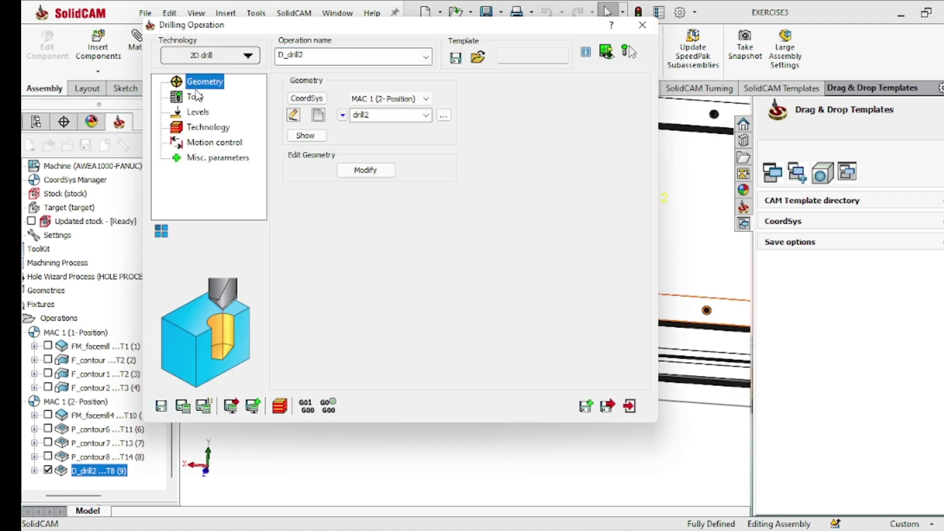
{"action": "left_click", "coordinate": [293, 116]}
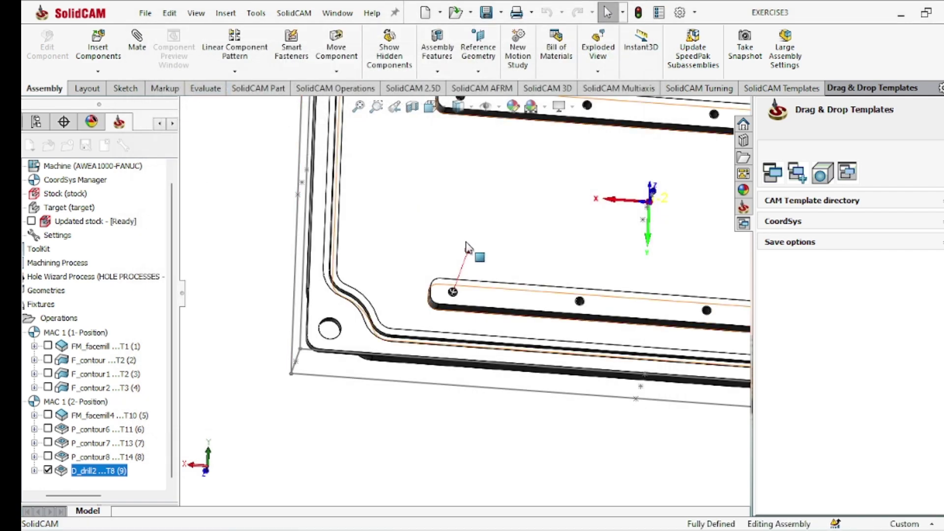
{"action": "scroll", "coordinate": [578, 307], "scroll_direction": "down", "scroll_amount": 5}
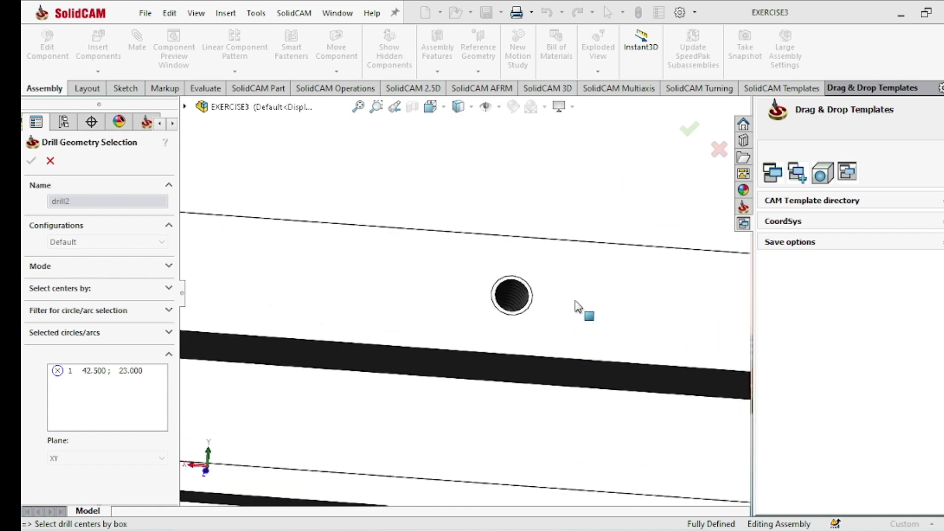
{"action": "left_click", "coordinate": [528, 297]}
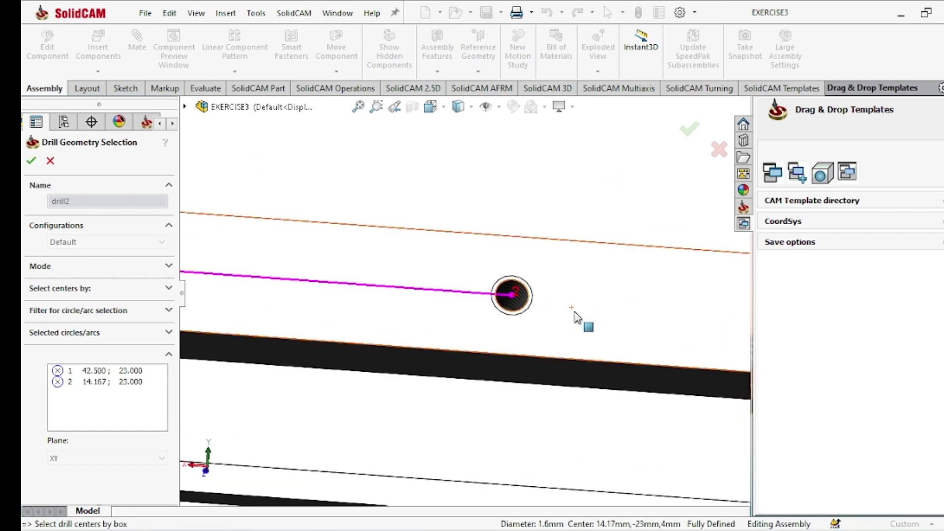
{"action": "scroll", "coordinate": [575, 320], "scroll_direction": "up", "scroll_amount": 3}
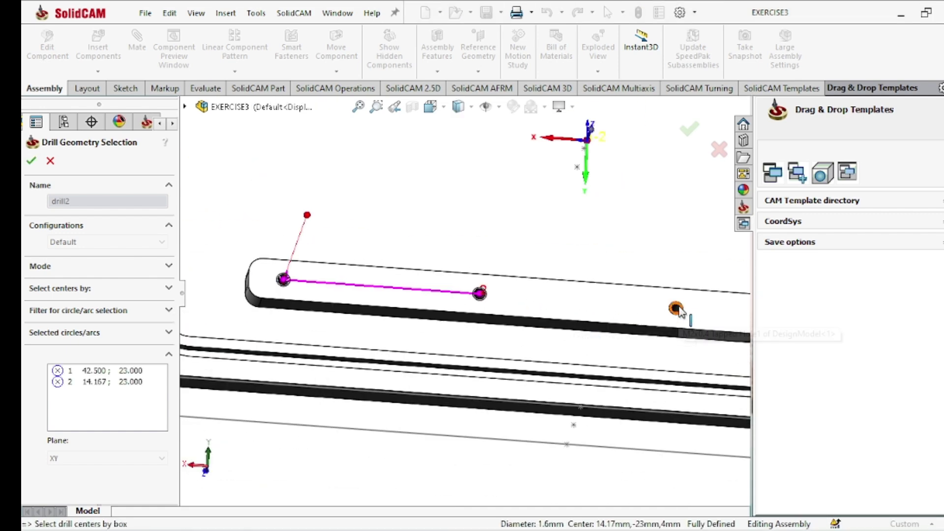
{"action": "scroll", "coordinate": [673, 315], "scroll_direction": "down", "scroll_amount": 2}
{"action": "left_click", "coordinate": [624, 309]}
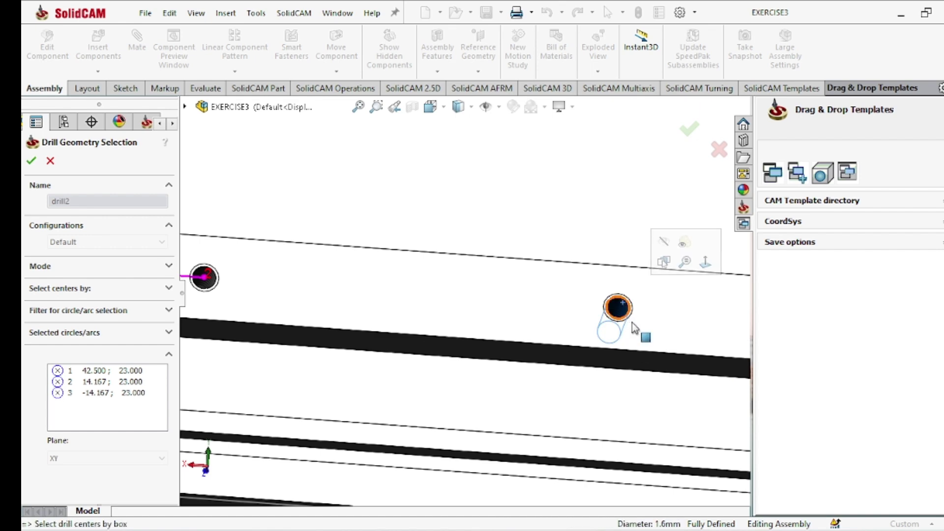
{"action": "scroll", "coordinate": [632, 327], "scroll_direction": "up", "scroll_amount": 3}
{"action": "scroll", "coordinate": [604, 317], "scroll_direction": "down", "scroll_amount": 4}
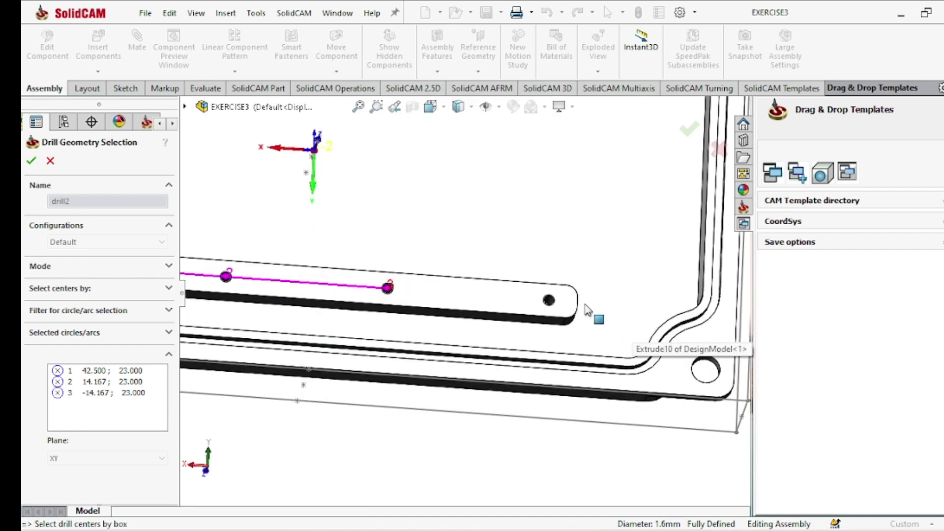
{"action": "left_click", "coordinate": [549, 300]}
Step: Add all four holes of the upper rib to the drill2 geometry and accept the selection
{"action": "scroll", "coordinate": [538, 298], "scroll_direction": "up", "scroll_amount": 3}
{"action": "scroll", "coordinate": [484, 246], "scroll_direction": "down", "scroll_amount": 2}
{"action": "scroll", "coordinate": [485, 246], "scroll_direction": "down", "scroll_amount": 3}
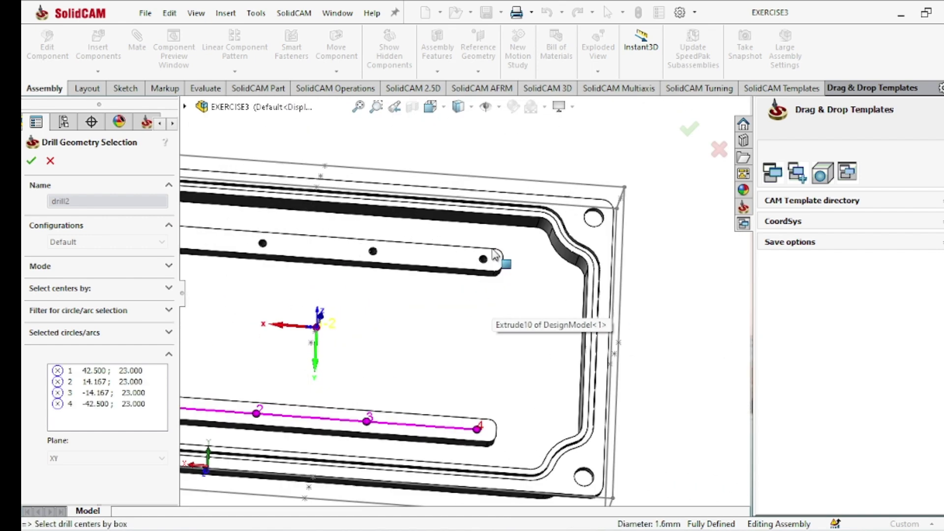
{"action": "left_click", "coordinate": [456, 288]}
{"action": "scroll", "coordinate": [371, 280], "scroll_direction": "up", "scroll_amount": 3}
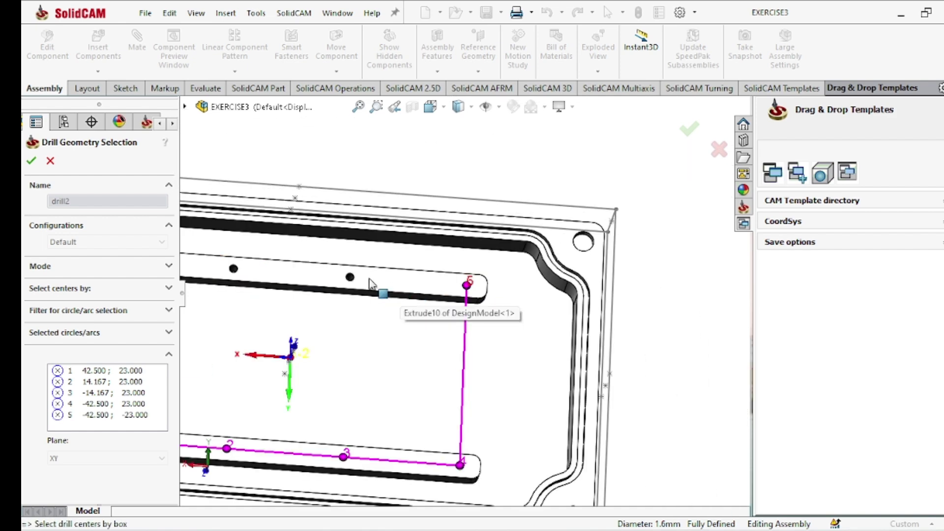
{"action": "scroll", "coordinate": [359, 281], "scroll_direction": "down", "scroll_amount": 3}
{"action": "left_click", "coordinate": [419, 291]}
{"action": "scroll", "coordinate": [420, 295], "scroll_direction": "up", "scroll_amount": 3}
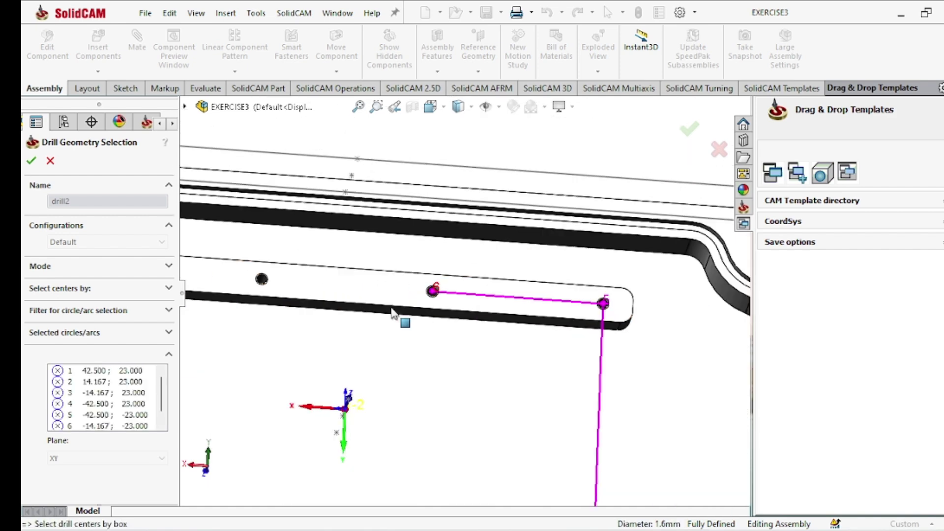
{"action": "scroll", "coordinate": [335, 295], "scroll_direction": "down", "scroll_amount": 3}
{"action": "left_click", "coordinate": [358, 289]}
{"action": "scroll", "coordinate": [333, 306], "scroll_direction": "up", "scroll_amount": 3}
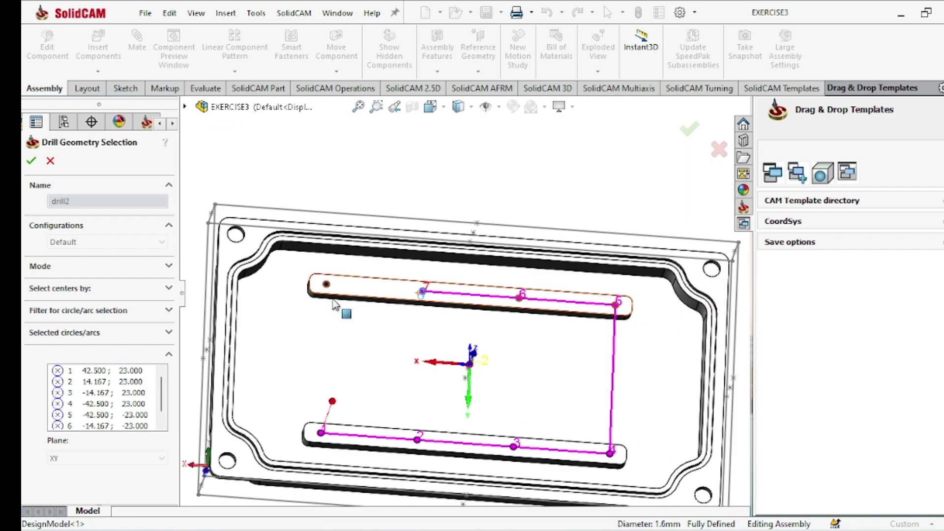
{"action": "scroll", "coordinate": [322, 290], "scroll_direction": "down", "scroll_amount": 3}
{"action": "left_click", "coordinate": [373, 286]}
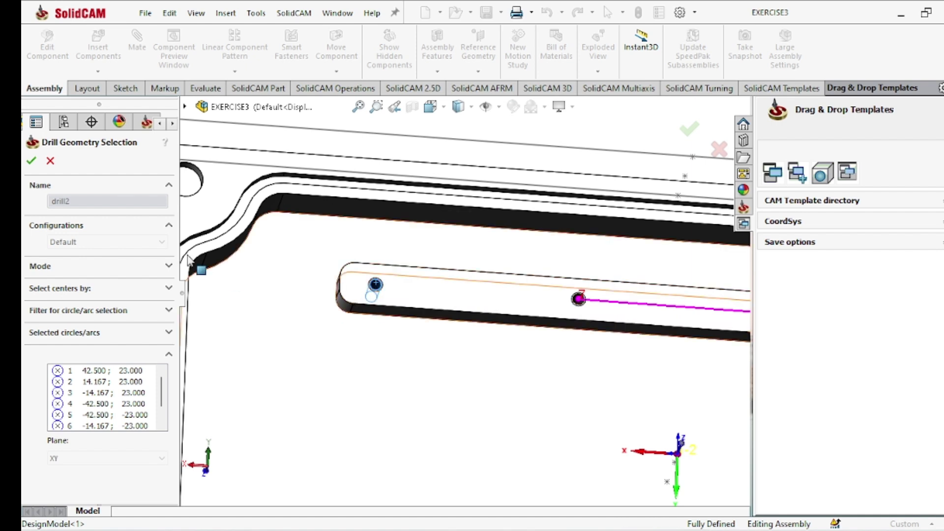
{"action": "left_click", "coordinate": [32, 161]}
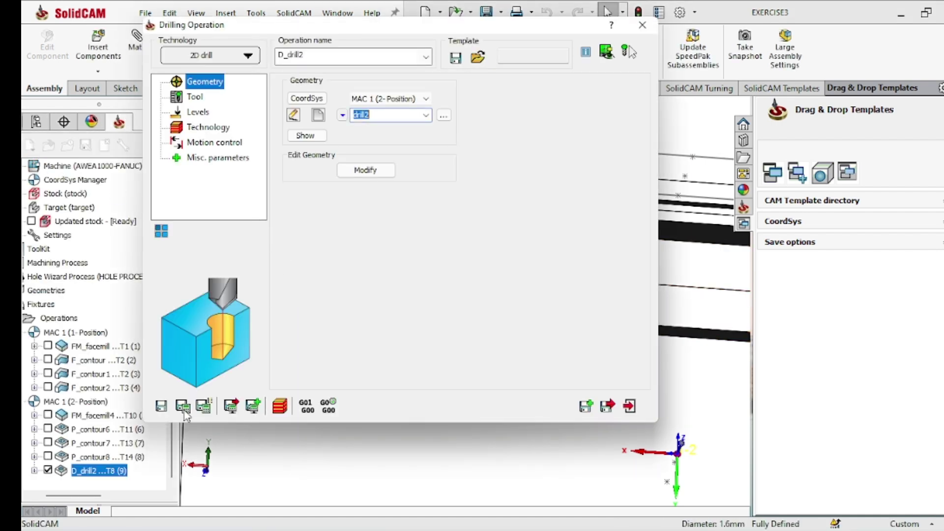
Step: Save and calculate the D_drill2 operation and simulate drilling all eight rib holes in SolidVerify
{"action": "left_click", "coordinate": [183, 406]}
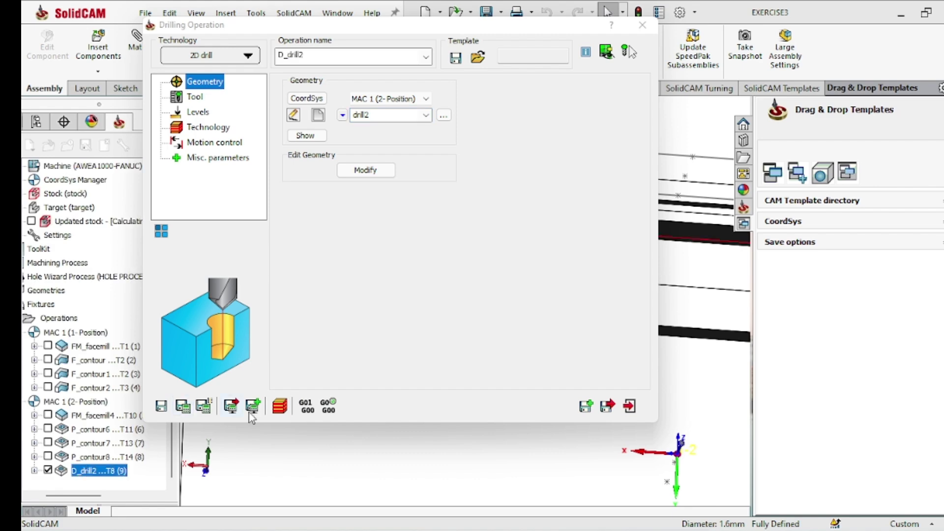
{"action": "left_click", "coordinate": [280, 408]}
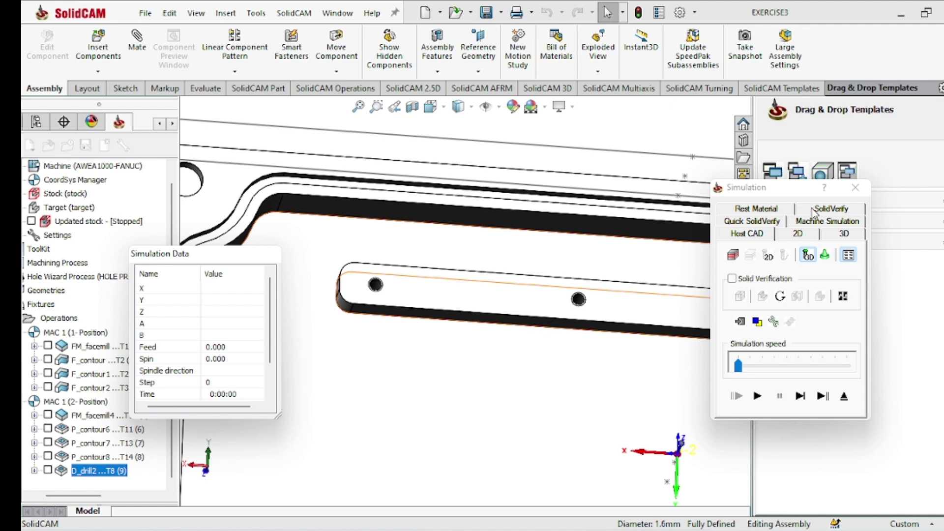
{"action": "left_click", "coordinate": [814, 212]}
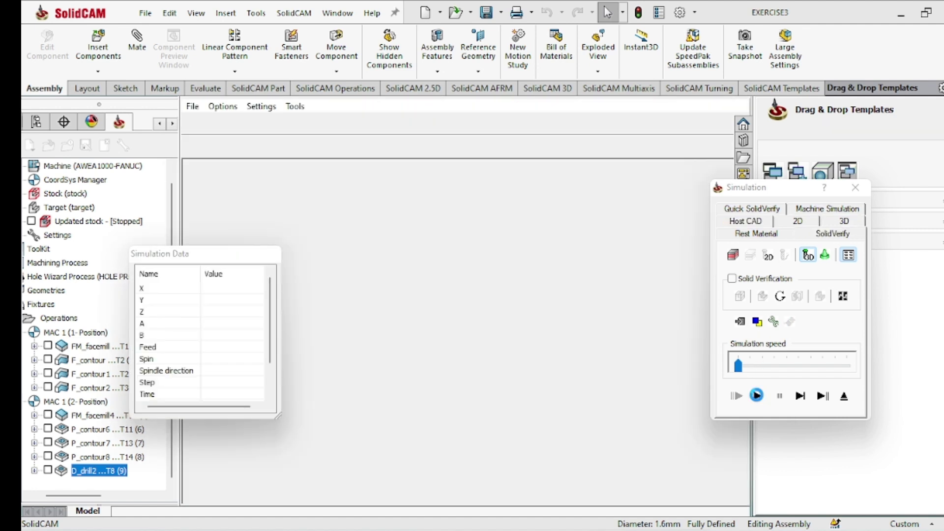
{"action": "left_click", "coordinate": [757, 396]}
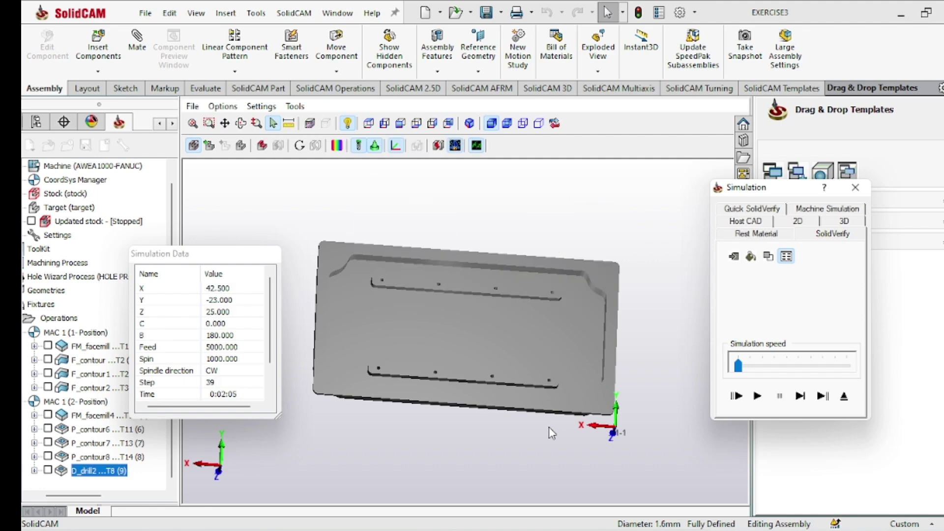
Step: Close the simulation, then save and exit the D_drill2 operation
{"action": "left_click", "coordinate": [850, 192]}
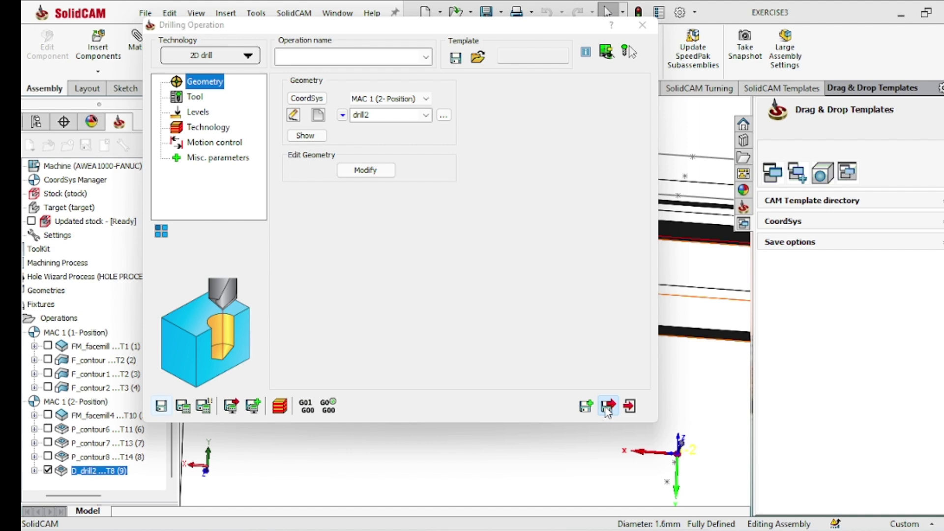
{"action": "left_click", "coordinate": [608, 407]}
{"action": "left_click", "coordinate": [467, 389]}
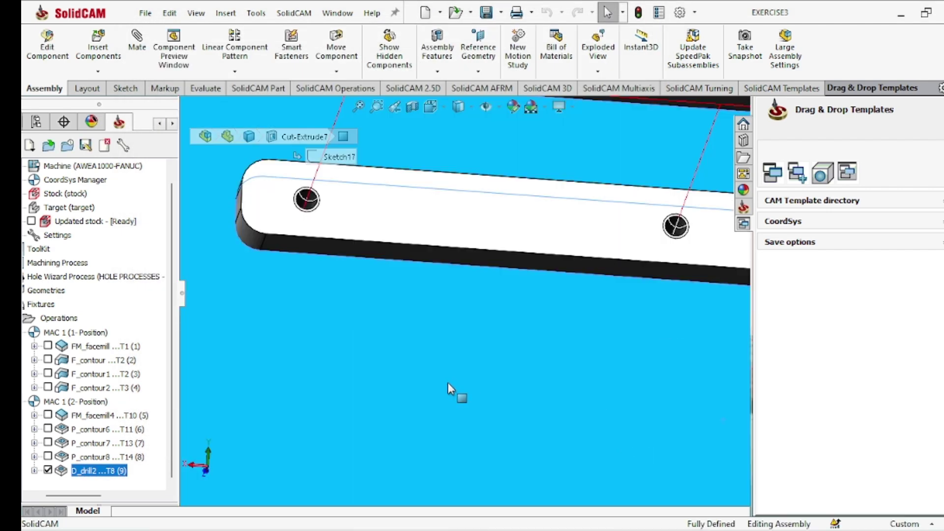
Step: Add a Slot milling operation for the groove that follows the pocket rim past the corner hole
{"action": "scroll", "coordinate": [447, 382], "scroll_direction": "up", "scroll_amount": 5}
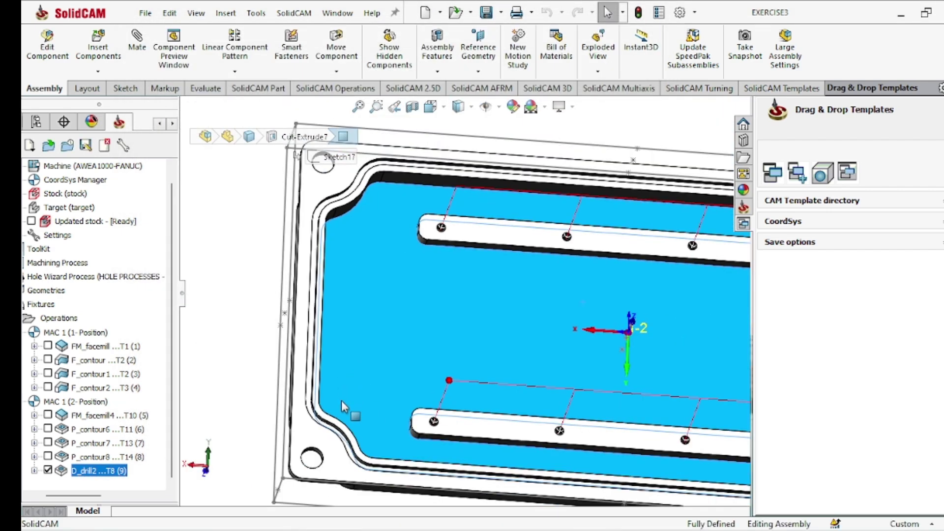
{"action": "scroll", "coordinate": [342, 401], "scroll_direction": "down", "scroll_amount": 5}
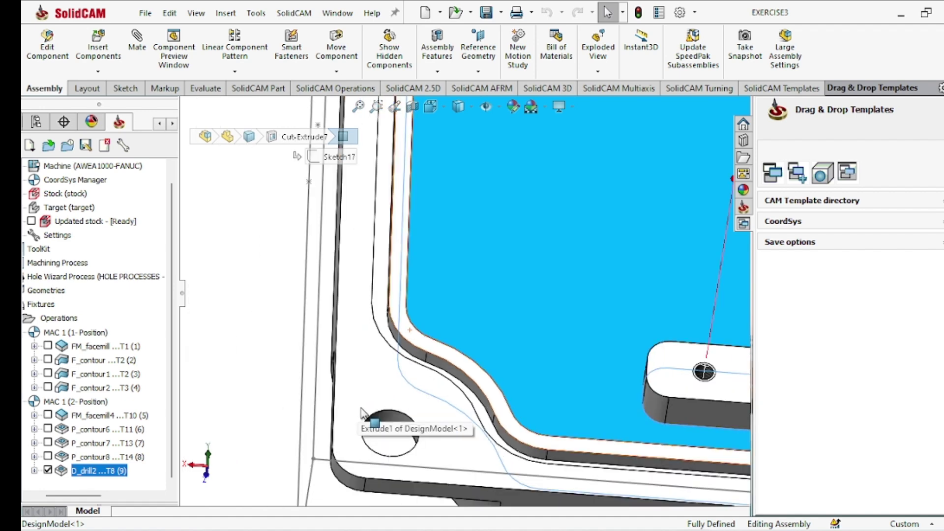
{"action": "scroll", "coordinate": [452, 399], "scroll_direction": "down", "scroll_amount": 2}
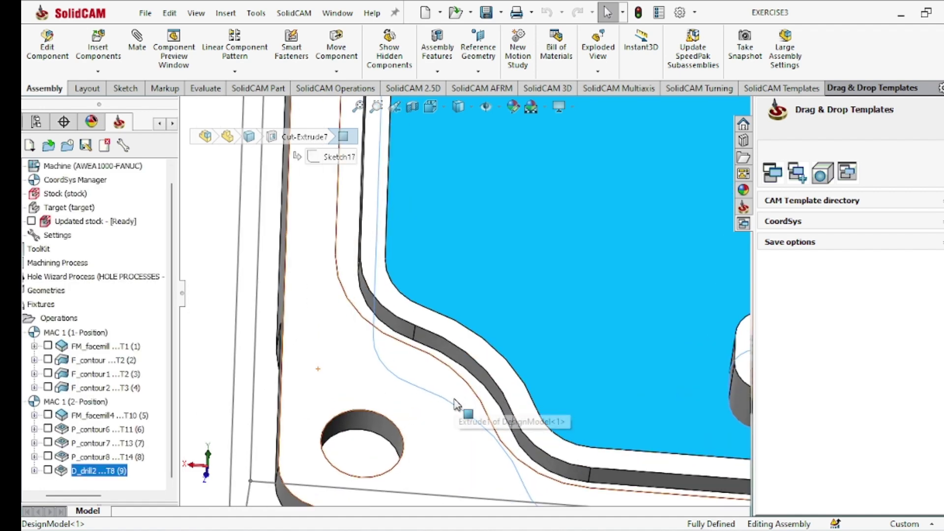
{"action": "mouse_move", "coordinate": [453, 400]}
{"action": "middle_mouse_down"}
{"action": "mouse_move", "coordinate": [446, 382]}
{"action": "mouse_move", "coordinate": [443, 413]}
{"action": "middle_mouse_up"}
{"action": "scroll", "coordinate": [439, 394], "scroll_direction": "up", "scroll_amount": 1}
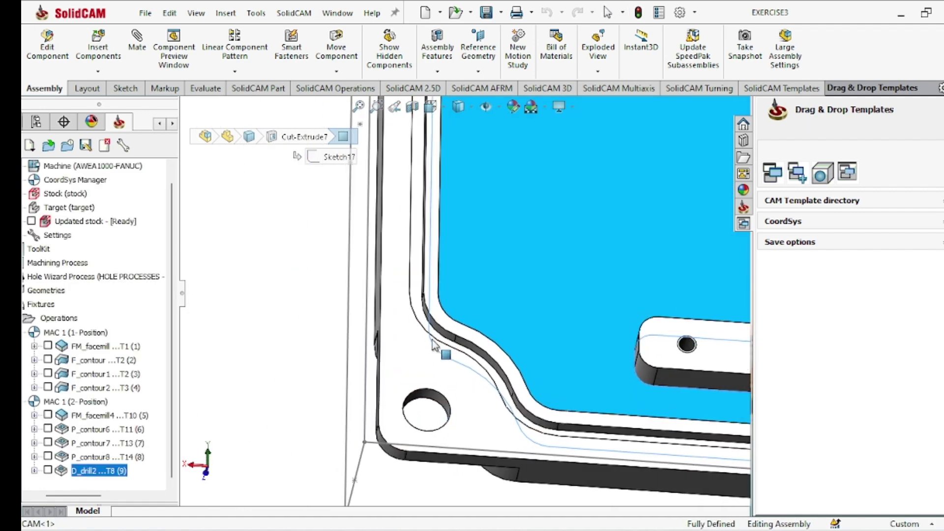
{"action": "scroll", "coordinate": [434, 302], "scroll_direction": "down", "scroll_amount": 3}
{"action": "scroll", "coordinate": [448, 318], "scroll_direction": "up", "scroll_amount": 2}
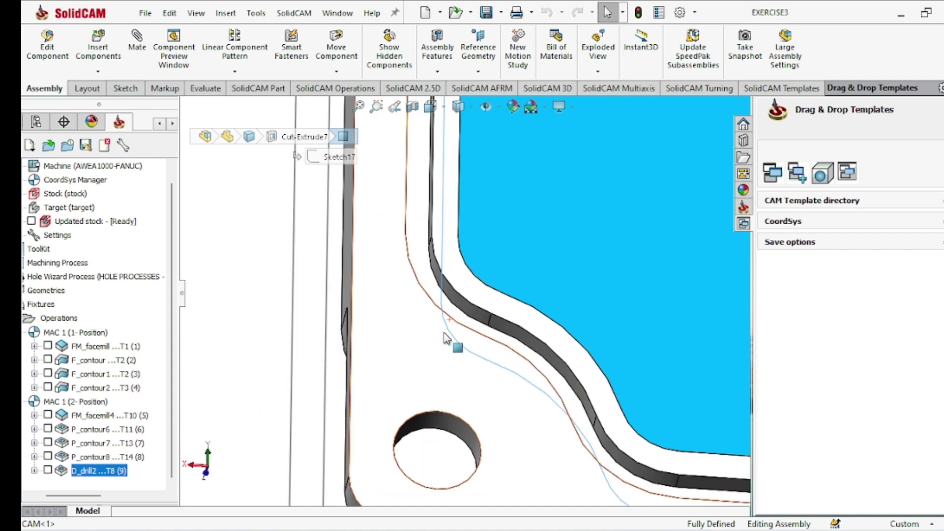
{"action": "right_click", "coordinate": [51, 320]}
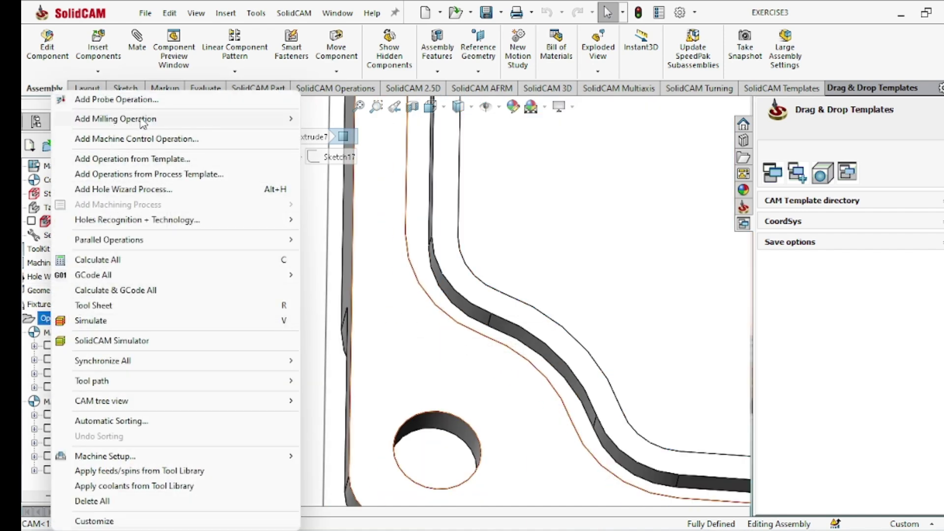
{"action": "mouse_move", "coordinate": [290, 126]}
{"action": "left_click", "coordinate": [328, 160]}
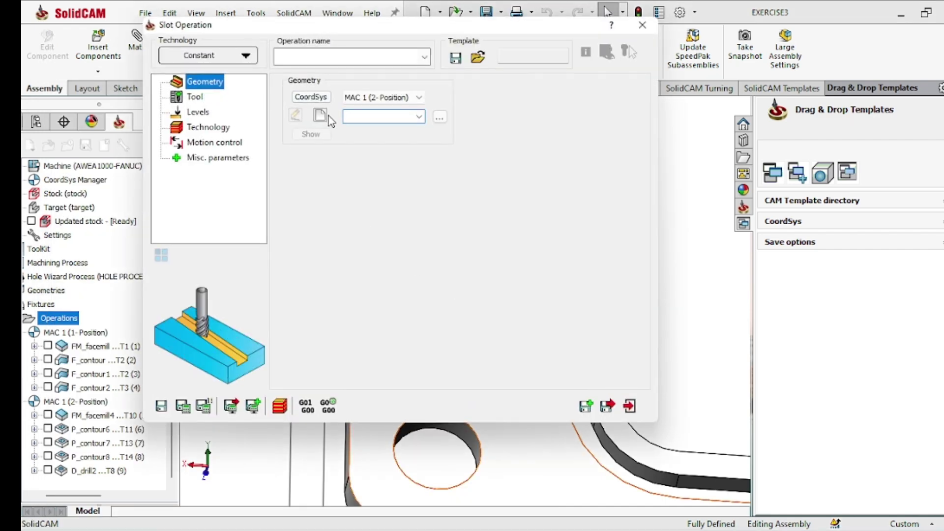
Step: Define a new slot geometry by chaining the groove's outer edge into a closed loop and accept it
{"action": "left_click", "coordinate": [326, 117]}
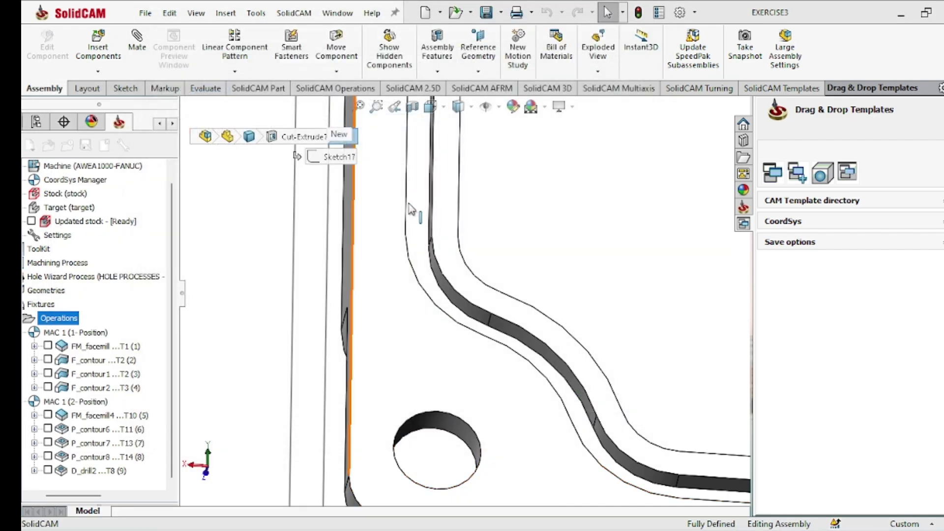
{"action": "left_click", "coordinate": [408, 235]}
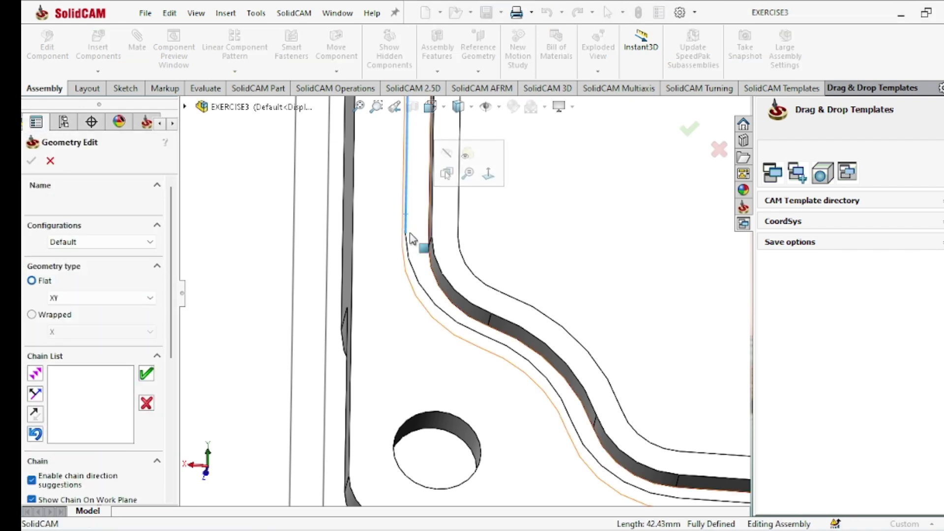
{"action": "left_click", "coordinate": [446, 308]}
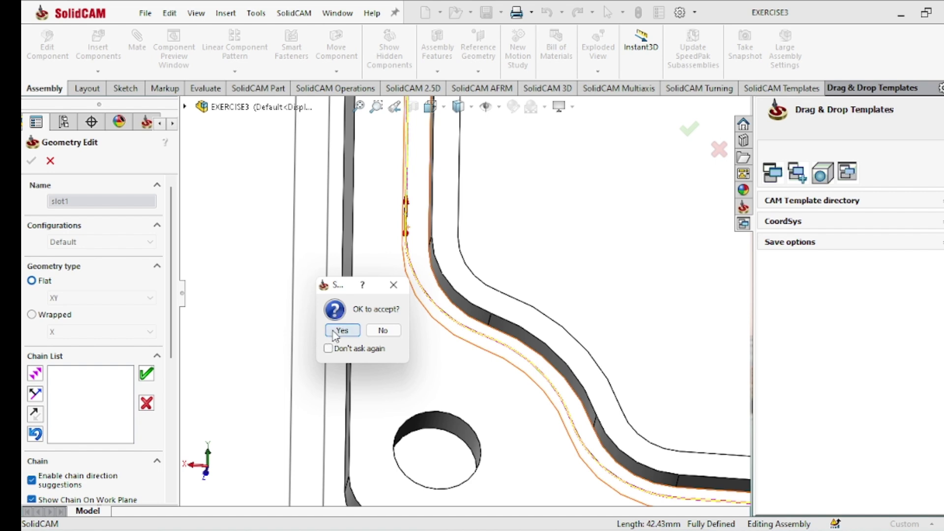
{"action": "left_click", "coordinate": [336, 331]}
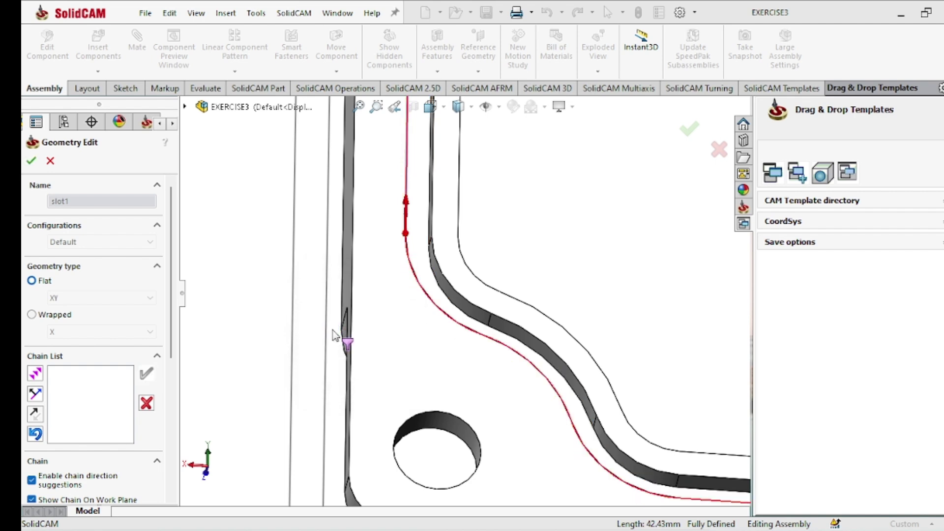
{"action": "left_click", "coordinate": [31, 162]}
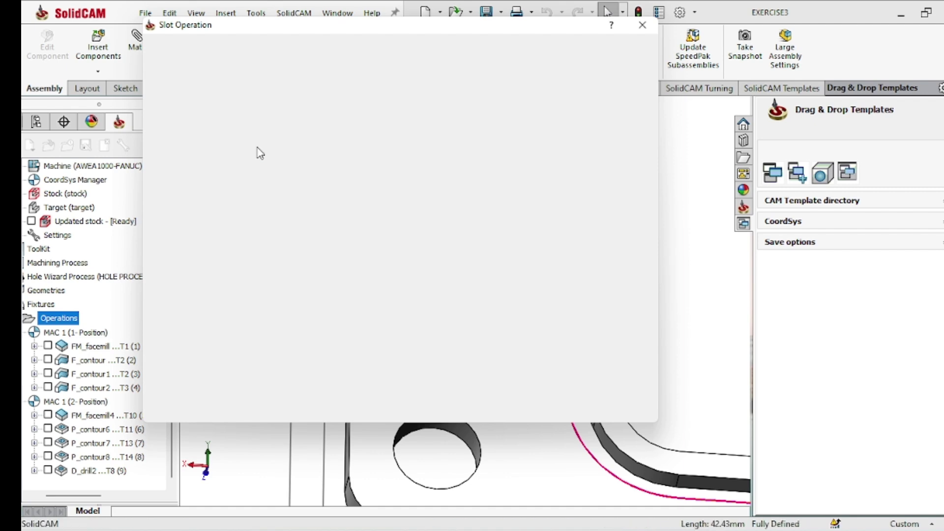
Step: Create a new end mill for the slot operation with a 3 mm diameter and 3 mm shoulder diameter
{"action": "left_click", "coordinate": [195, 97]}
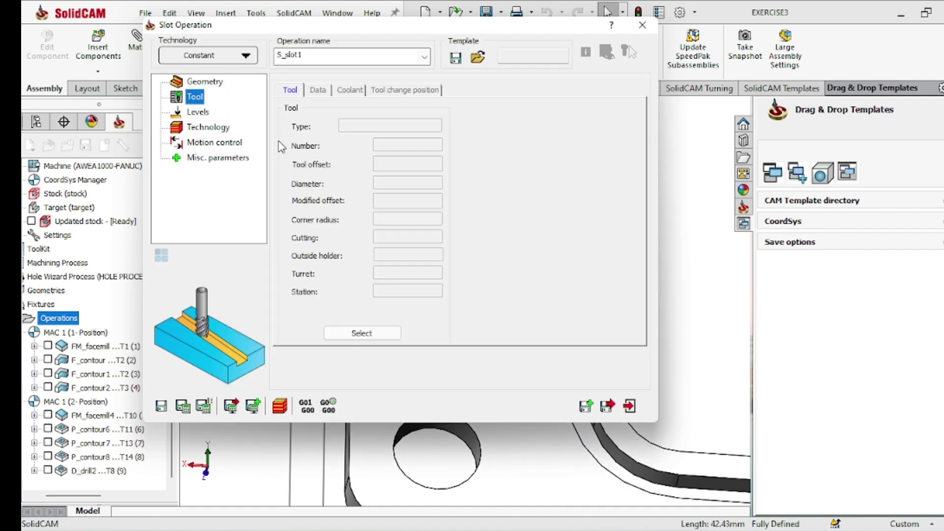
{"action": "left_click", "coordinate": [361, 334]}
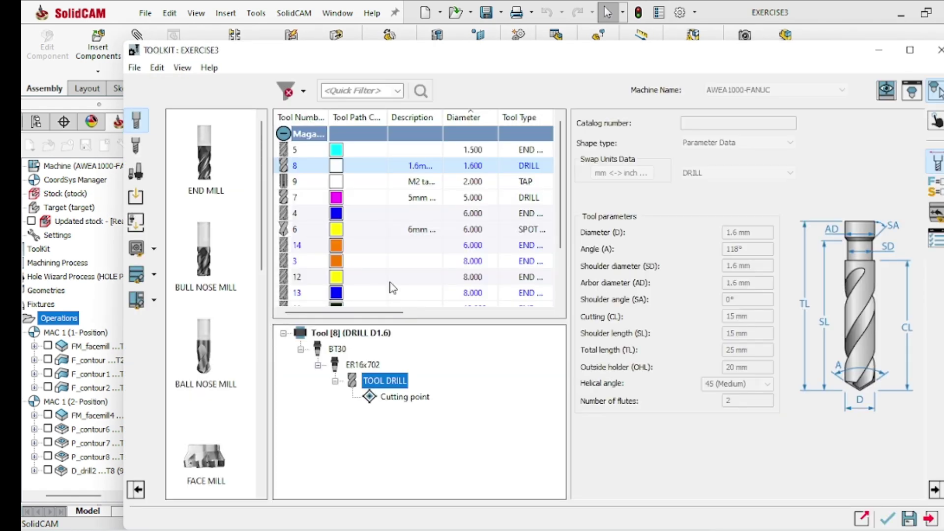
{"action": "left_click_drag", "start_coordinate": [378, 313], "coordinate": [338, 315]}
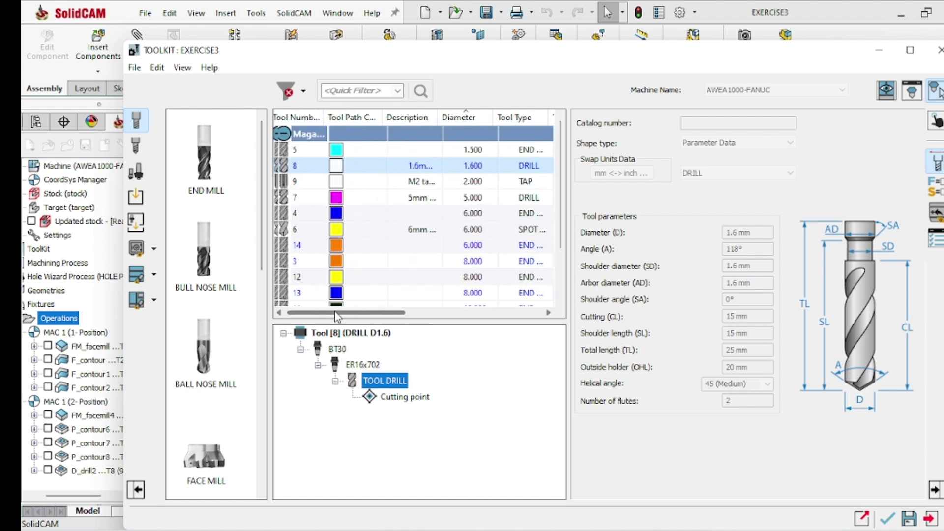
{"action": "double_click", "coordinate": [212, 167]}
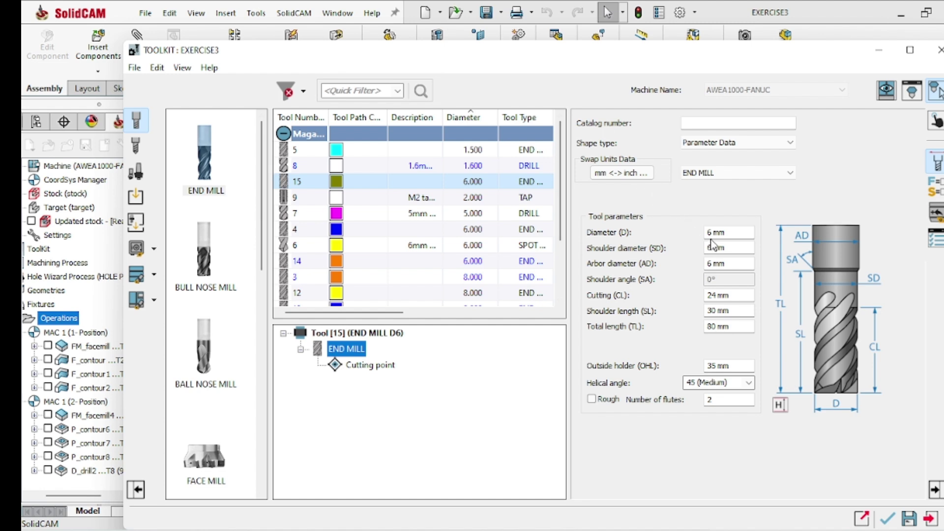
{"action": "left_click", "coordinate": [711, 232]}
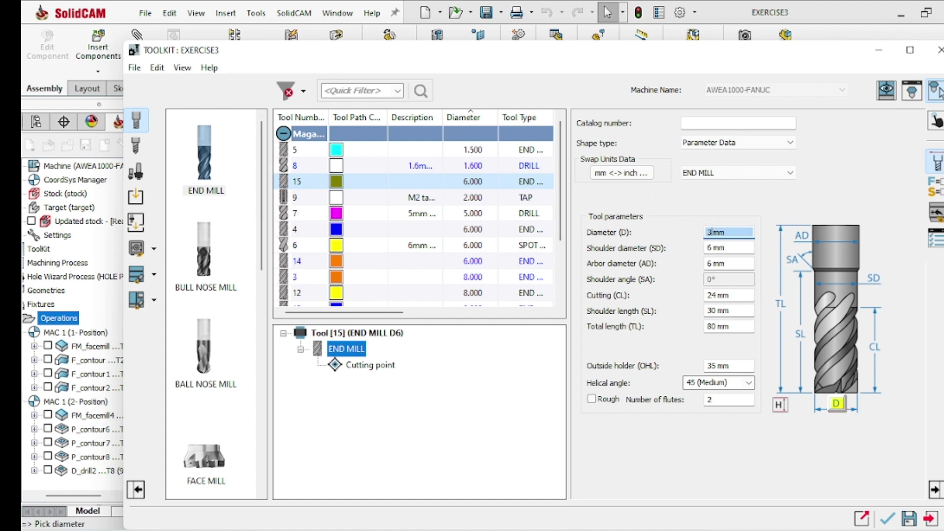
{"action": "left_click", "coordinate": [712, 248]}
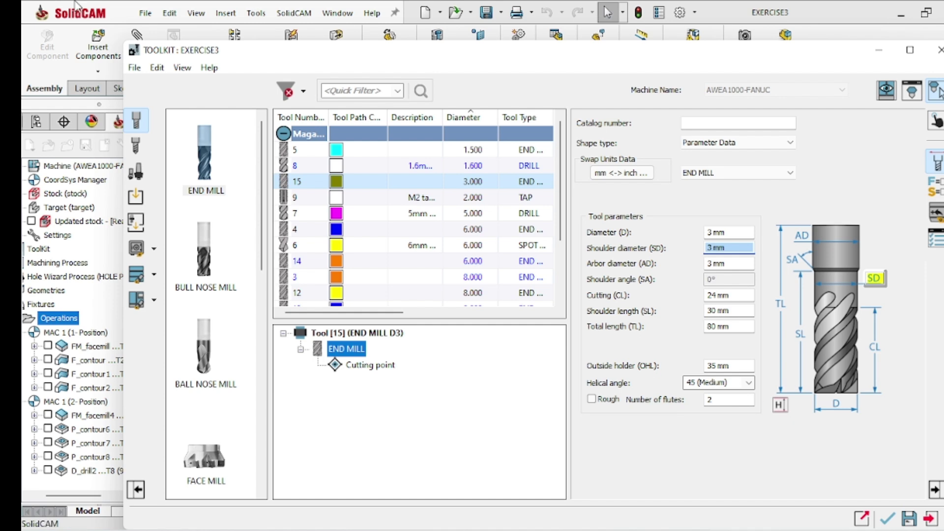
Step: Set the 3 mm end mill's cutting-data application to MILLING and assign the tool to the slot operation
{"action": "left_click", "coordinate": [931, 186]}
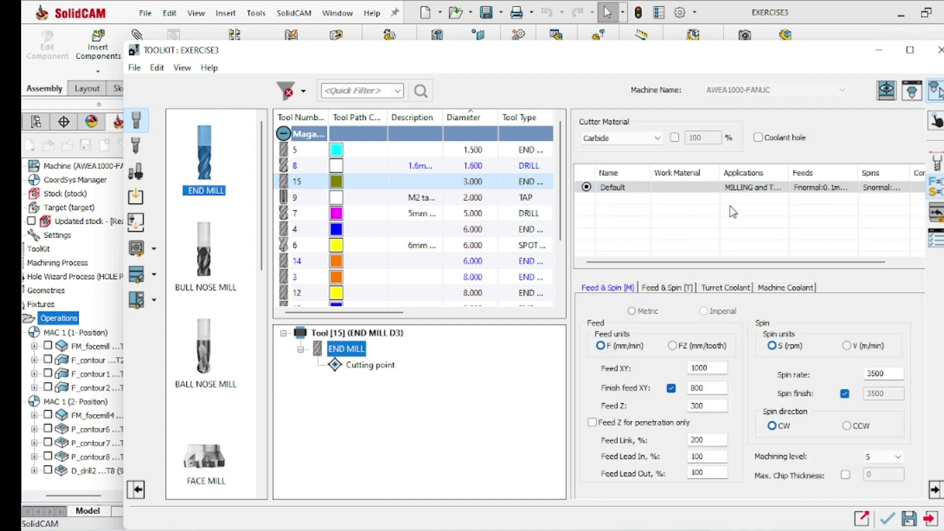
{"action": "left_click", "coordinate": [772, 190]}
{"action": "left_click", "coordinate": [778, 191]}
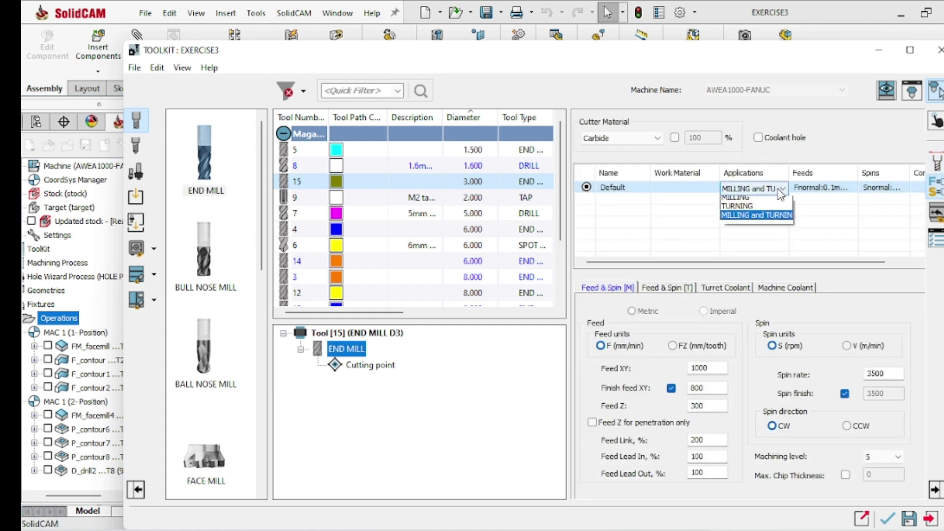
{"action": "left_click", "coordinate": [748, 201]}
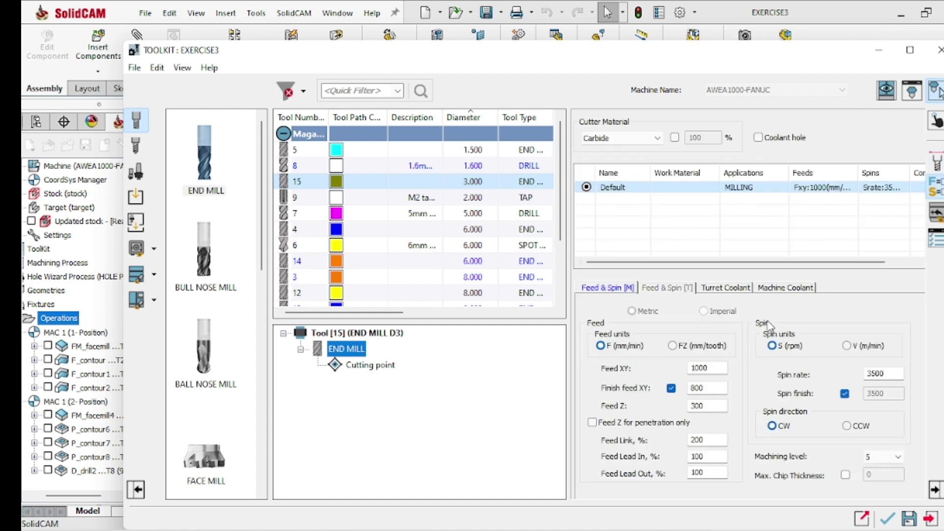
{"action": "left_click", "coordinate": [887, 516]}
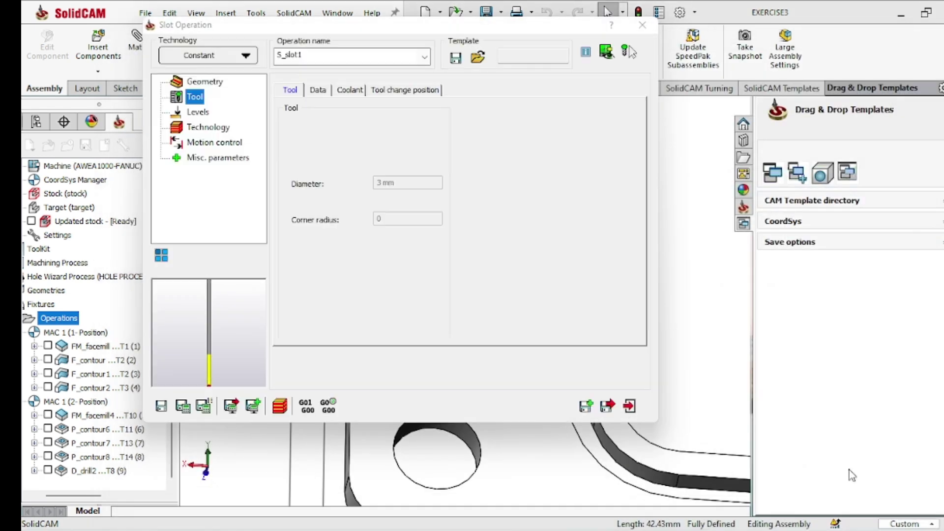
Step: Define the slot depth of 1.5 from the groove floor and set the step down to 0.5
{"action": "left_click", "coordinate": [199, 112]}
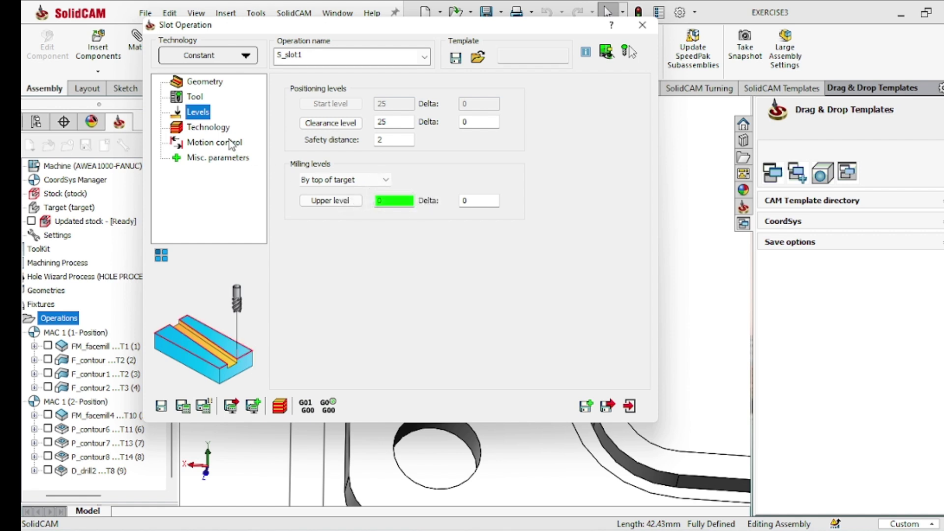
{"action": "left_click", "coordinate": [212, 127]}
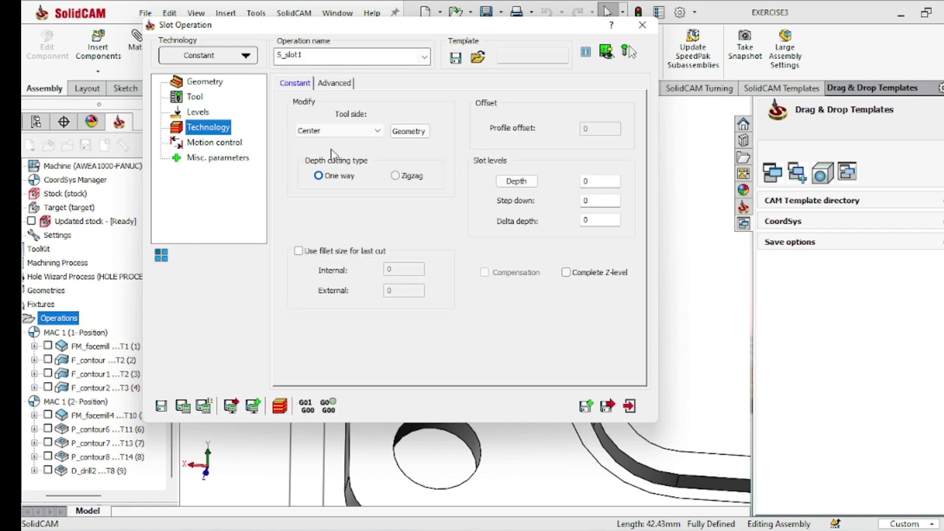
{"action": "left_click", "coordinate": [516, 182]}
{"action": "scroll", "coordinate": [421, 272], "scroll_direction": "down", "scroll_amount": 3}
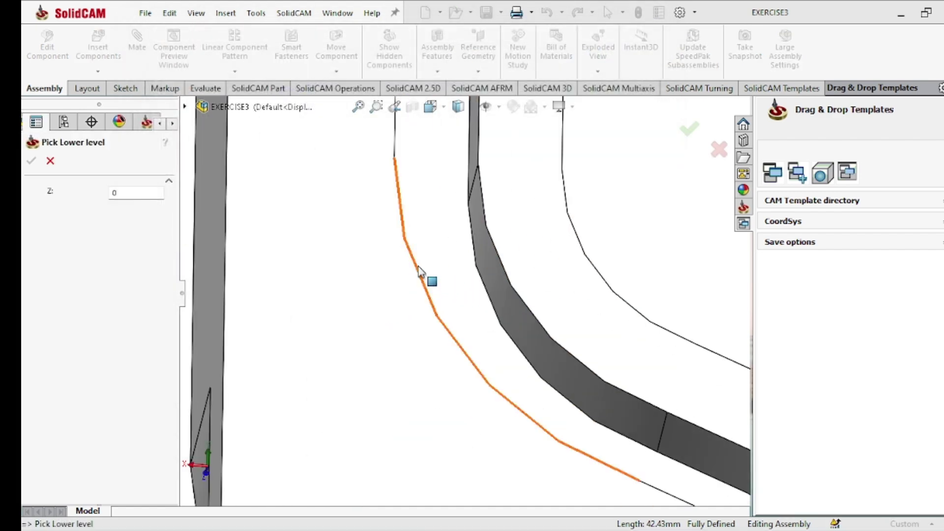
{"action": "left_click", "coordinate": [431, 249]}
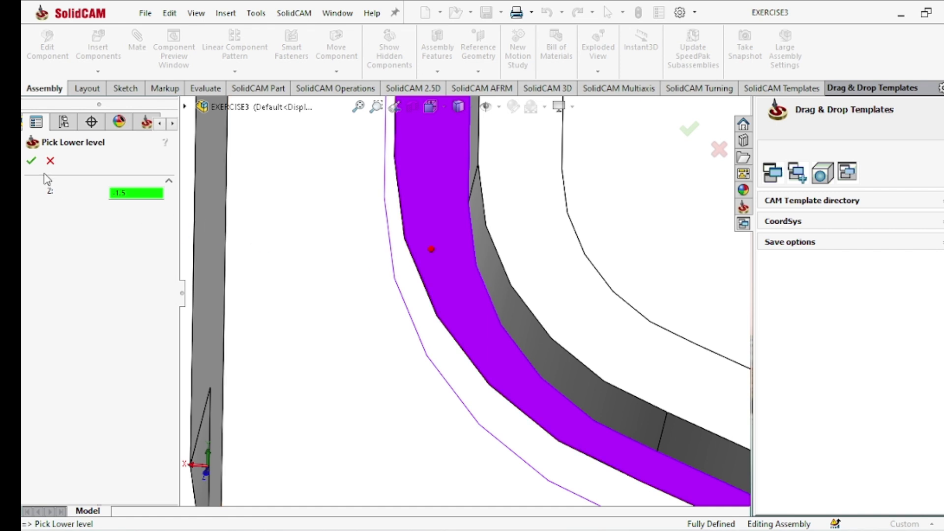
{"action": "left_click", "coordinate": [31, 161]}
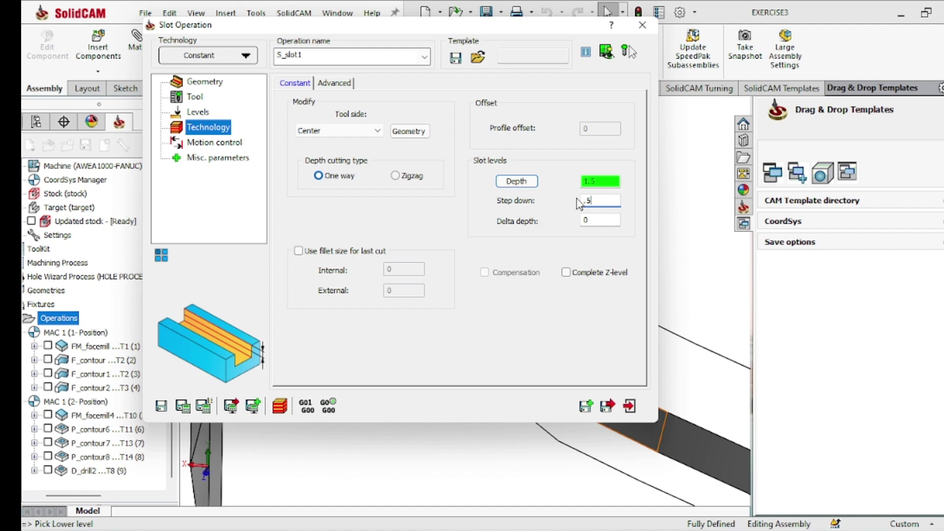
{"action": "left_click", "coordinate": [401, 134]}
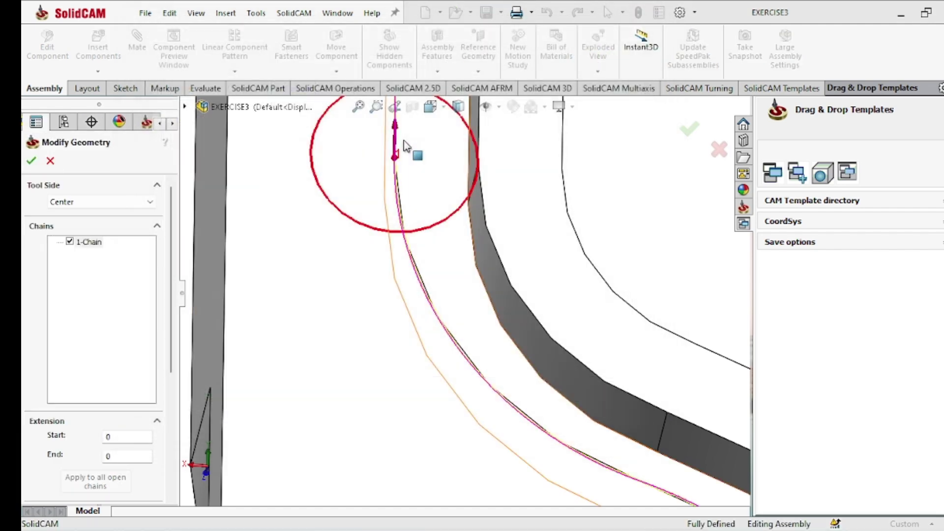
{"action": "scroll", "coordinate": [421, 243], "scroll_direction": "up", "scroll_amount": 2}
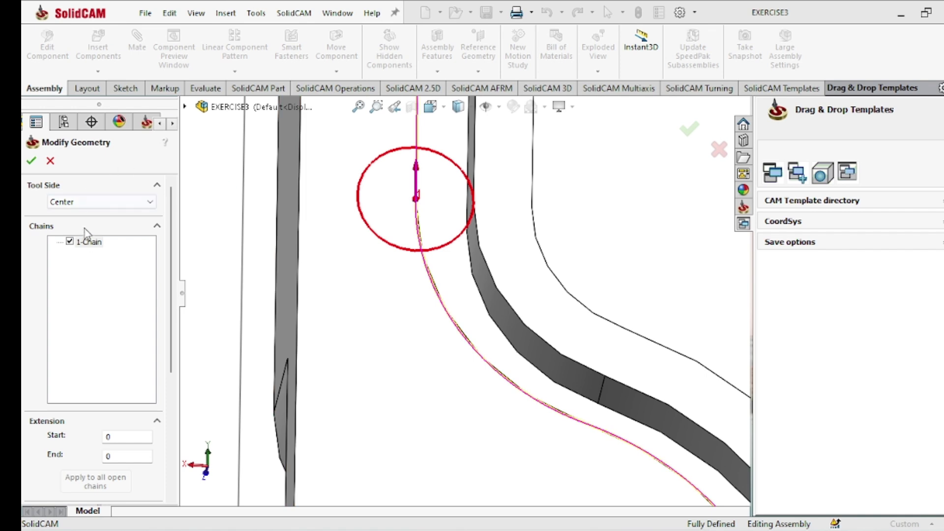
{"action": "right_click", "coordinate": [88, 243]}
{"action": "left_click", "coordinate": [83, 274]}
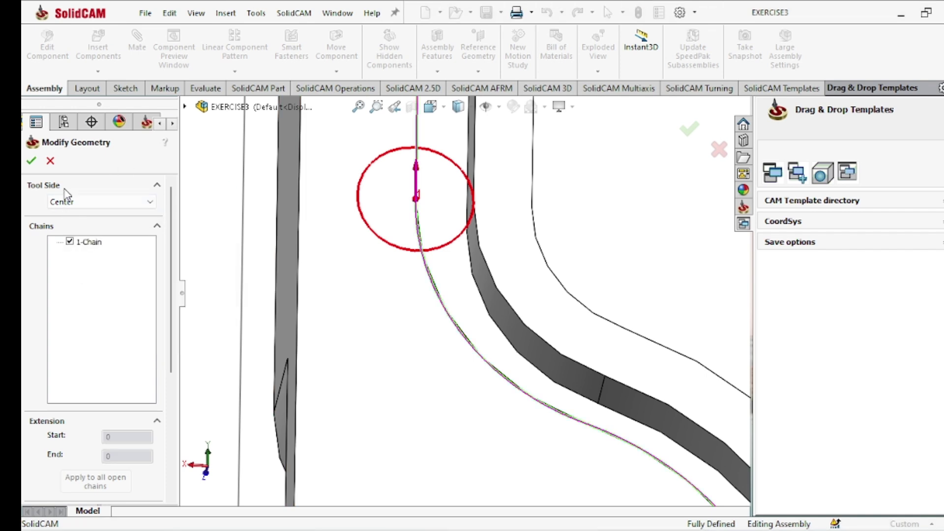
{"action": "left_click", "coordinate": [51, 161]}
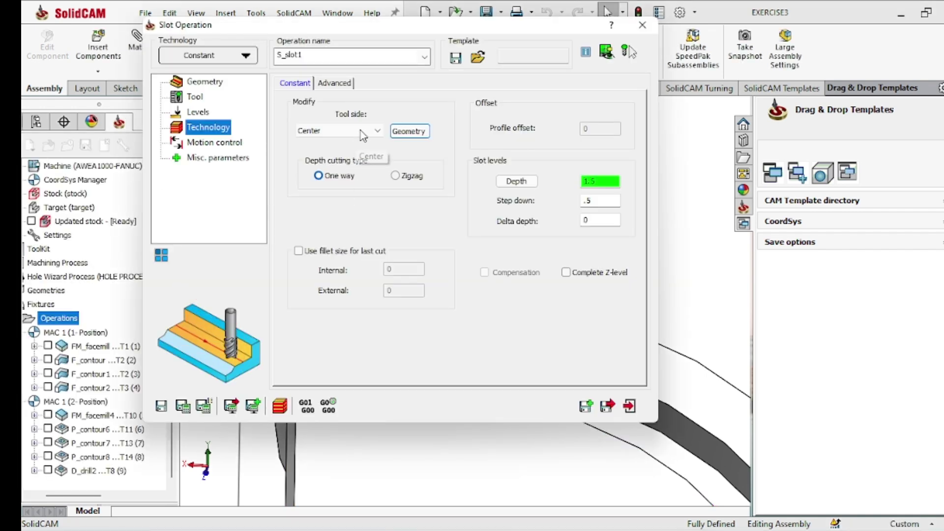
Step: Set the slot's tool side to Left and reverse the chain so the cutter runs inside the groove
{"action": "left_click", "coordinate": [339, 131]}
{"action": "left_click", "coordinate": [313, 153]}
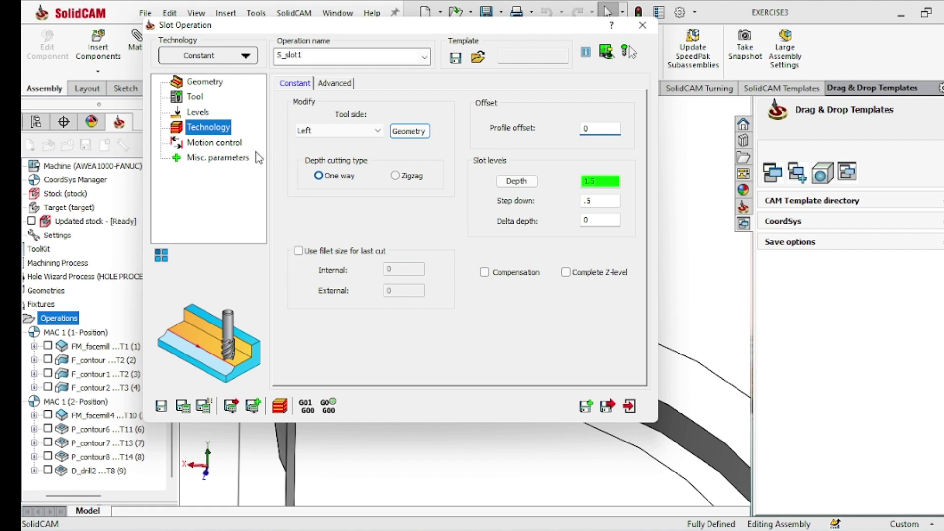
{"action": "left_click", "coordinate": [409, 132]}
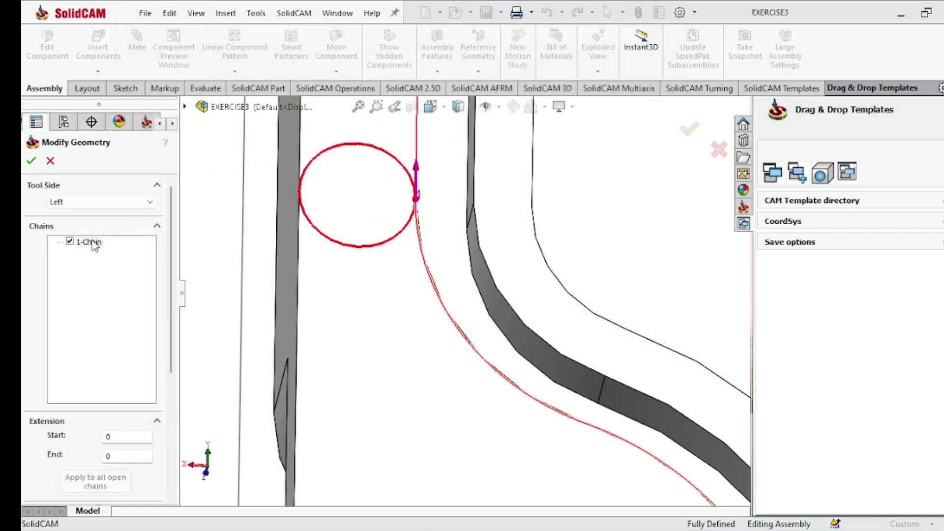
{"action": "right_click", "coordinate": [93, 243]}
{"action": "left_click", "coordinate": [130, 299]}
{"action": "middle_click_drag", "start_coordinate": [501, 304], "coordinate": [474, 251]}
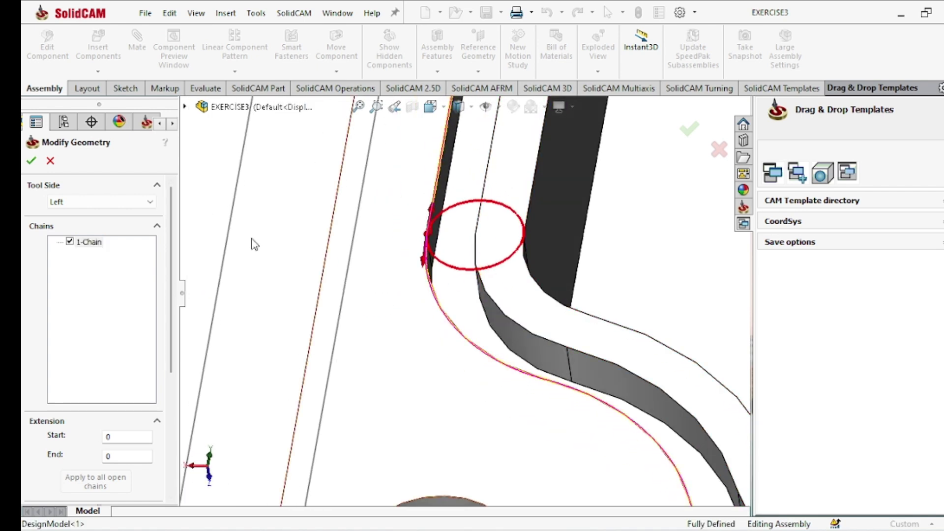
{"action": "left_click", "coordinate": [31, 161]}
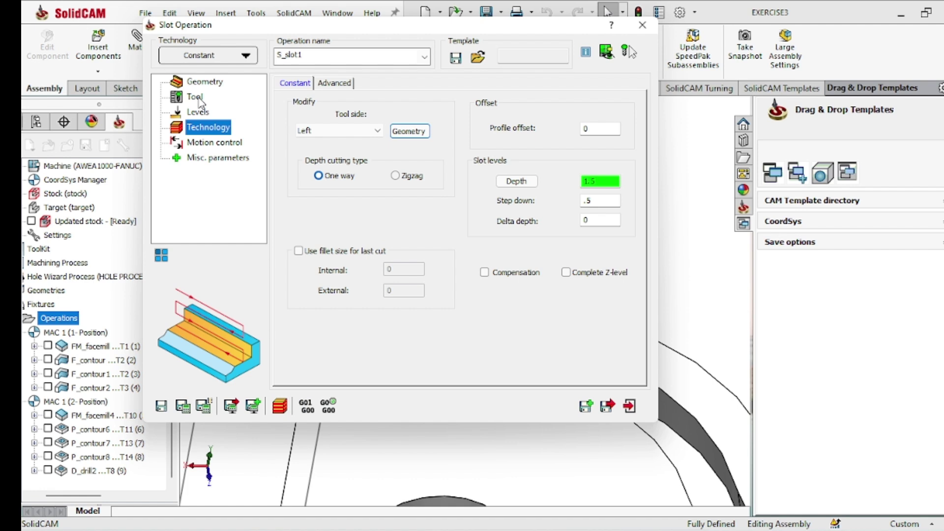
Step: Save and calculate the slot operation, and play its tool path in the SolidVerify simulation
{"action": "left_click", "coordinate": [191, 399]}
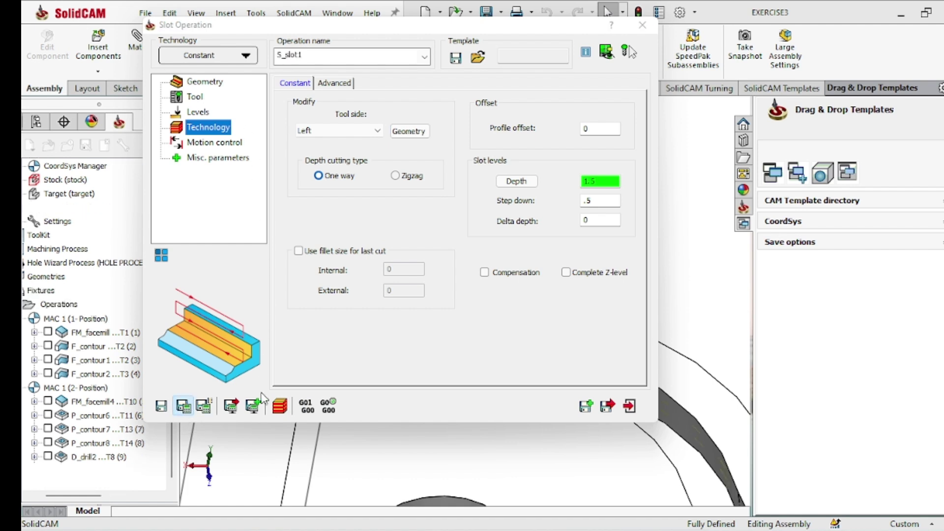
{"action": "left_click", "coordinate": [280, 406]}
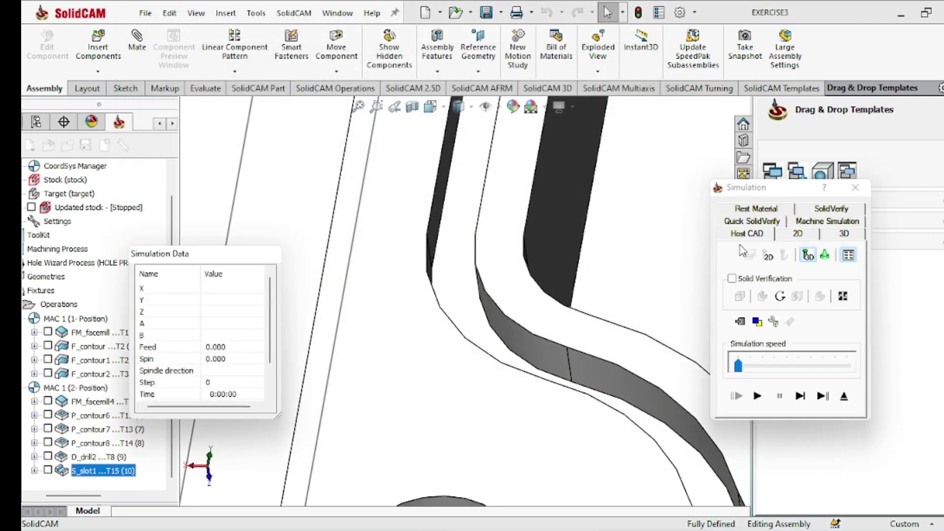
{"action": "left_click", "coordinate": [831, 209]}
{"action": "left_click", "coordinate": [756, 396]}
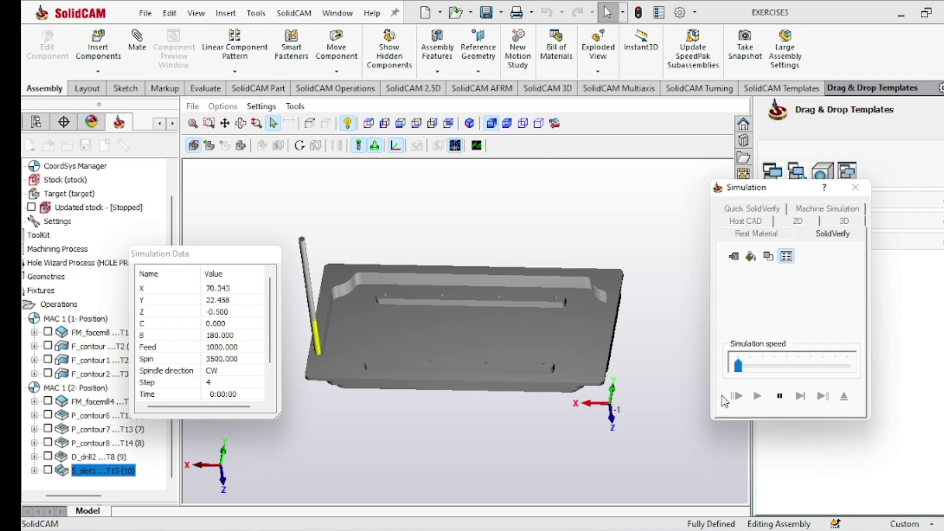
Step: Speed up the slot simulation, inspect the milled rim groove from several angles, and close the simulation
{"action": "scroll", "coordinate": [404, 395], "scroll_direction": "up", "scroll_amount": 3}
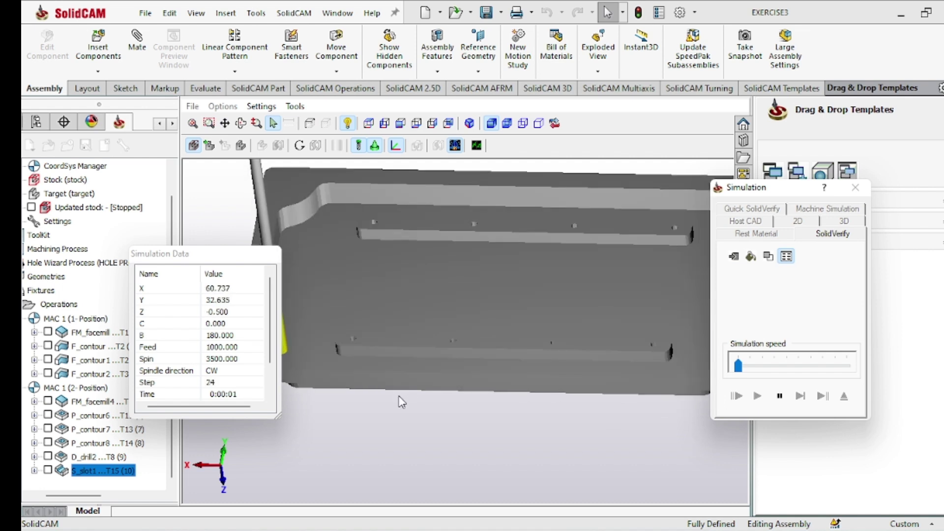
{"action": "middle_click_drag", "start_coordinate": [398, 396], "coordinate": [399, 411]}
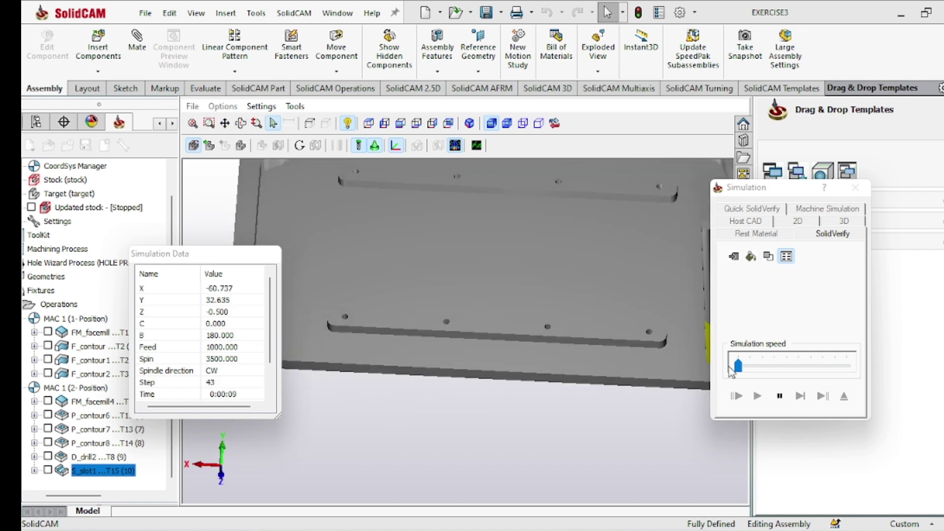
{"action": "left_click", "coordinate": [756, 367]}
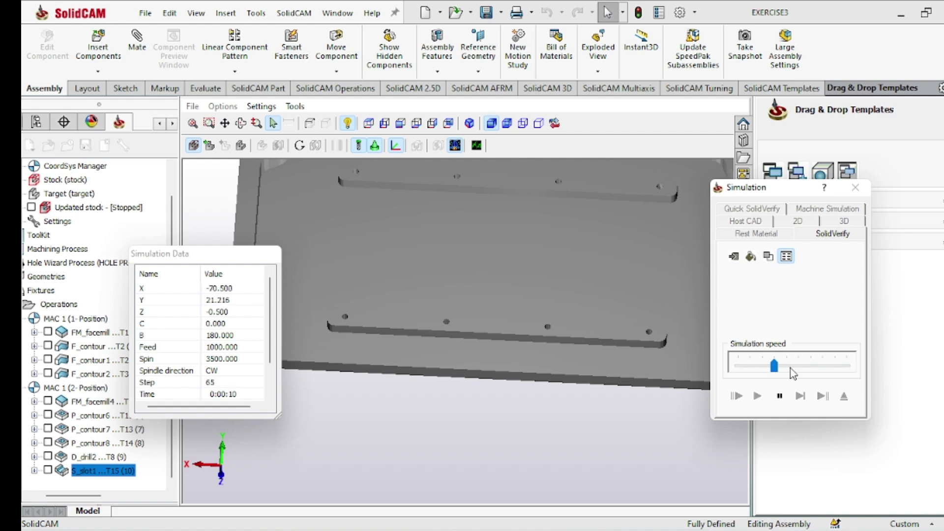
{"action": "left_click", "coordinate": [808, 371]}
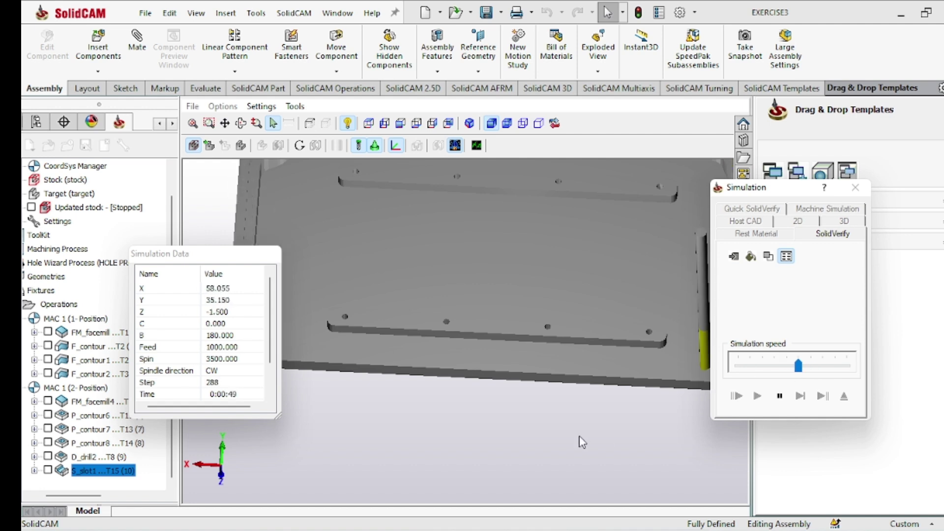
{"action": "middle_click_drag", "start_coordinate": [598, 433], "coordinate": [588, 405]}
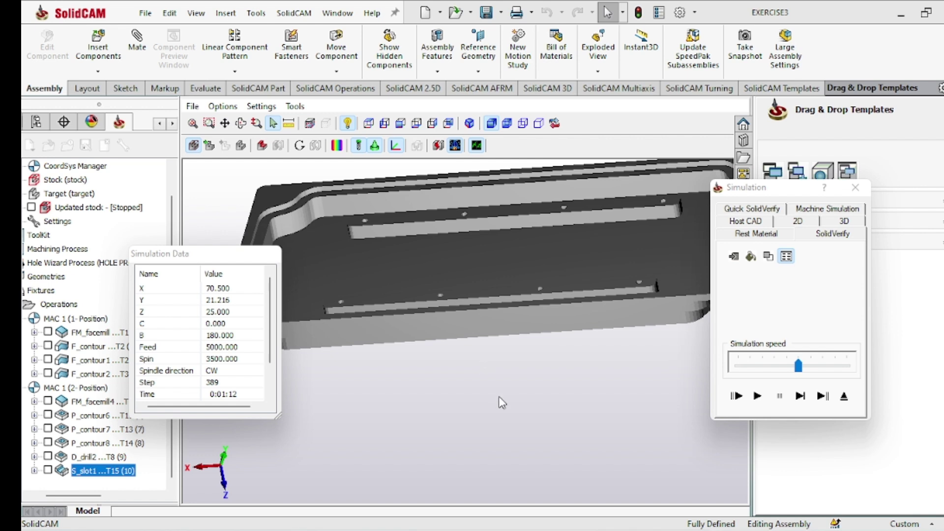
{"action": "middle_click_drag", "start_coordinate": [539, 392], "coordinate": [396, 330]}
{"action": "middle_click_drag", "start_coordinate": [453, 362], "coordinate": [388, 294]}
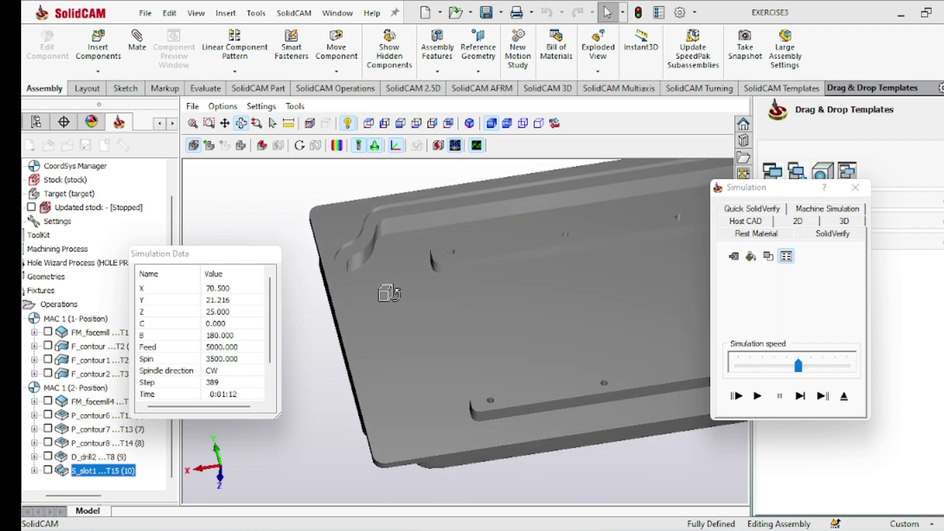
{"action": "left_click", "coordinate": [855, 187]}
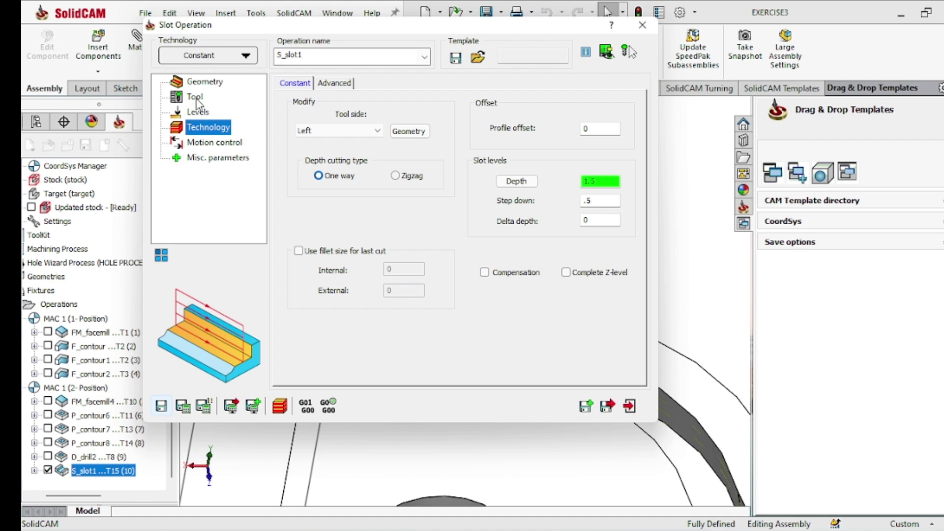
Step: Replace the slot operation's tool with a new end mill of 1.5 mm diameter and 1.5 mm shoulder diameter
{"action": "left_click", "coordinate": [195, 98]}
{"action": "left_click", "coordinate": [385, 331]}
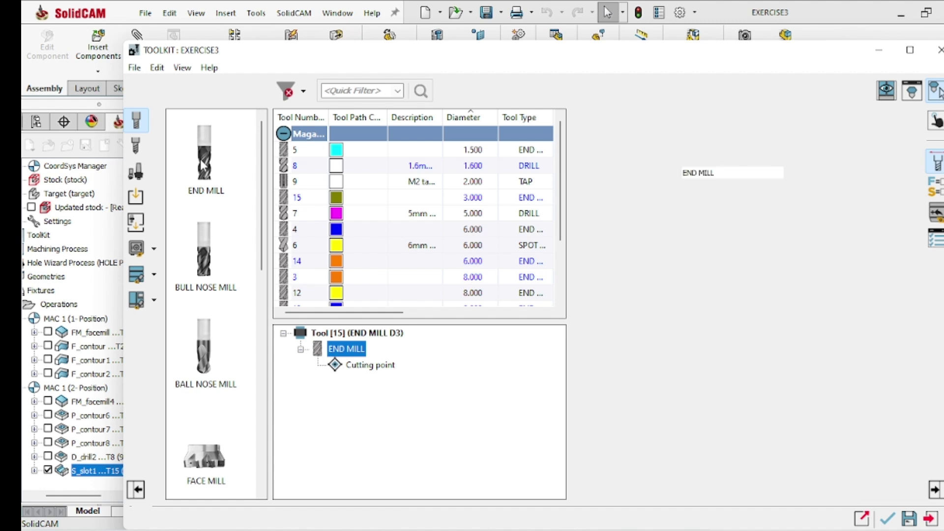
{"action": "left_click", "coordinate": [204, 169]}
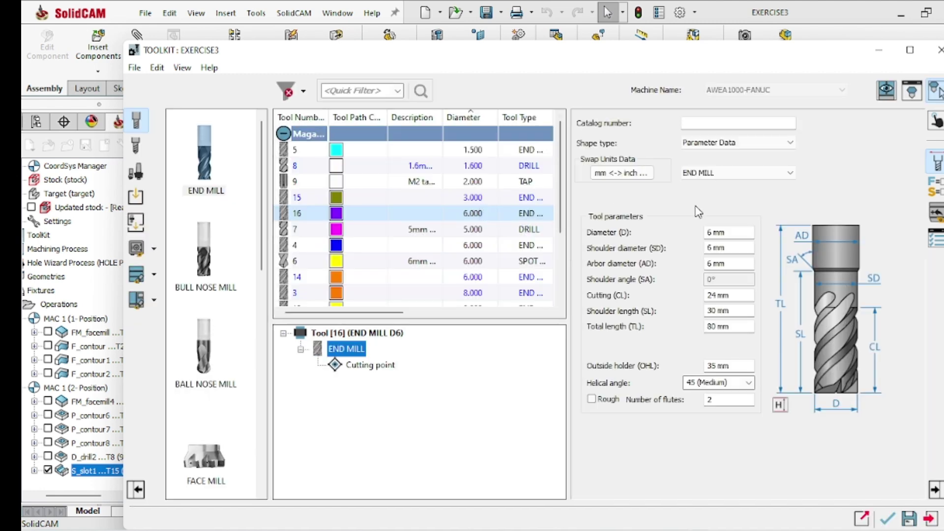
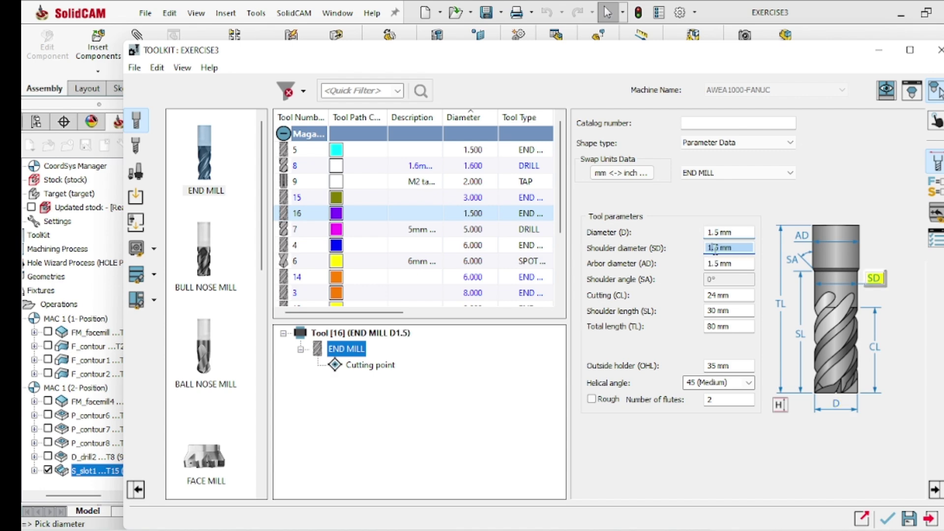
{"action": "left_click", "coordinate": [887, 520]}
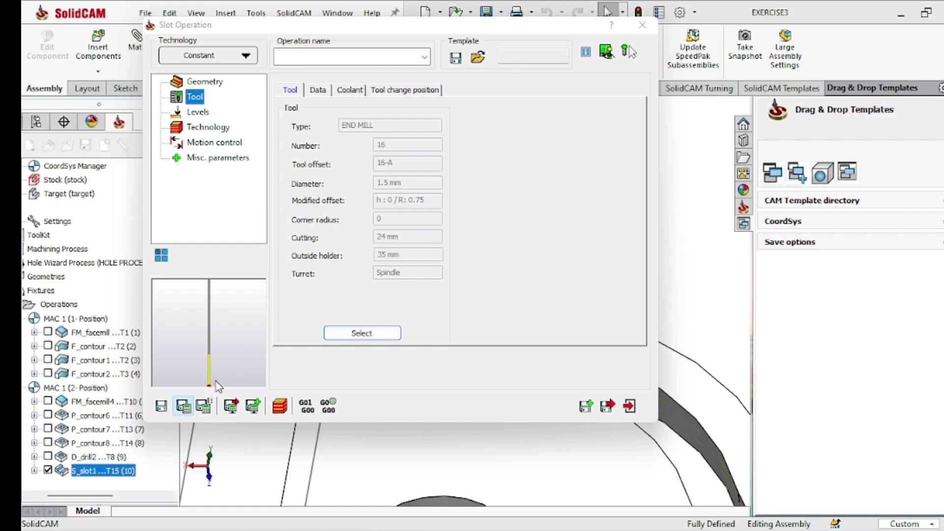
Step: Verify the slot cut by the 1.5 mm end mill in SolidVerify, and save and exit the slot operation
{"action": "left_click", "coordinate": [281, 406]}
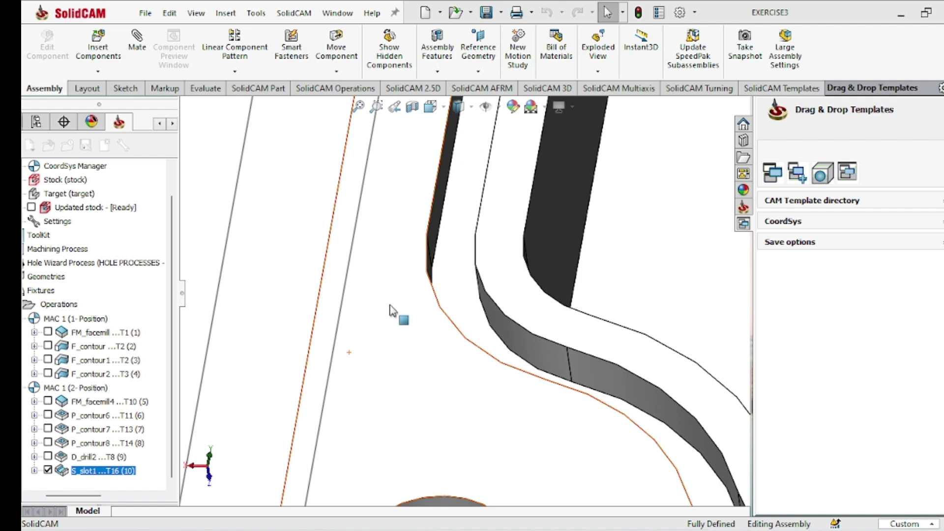
{"action": "left_click", "coordinate": [831, 210]}
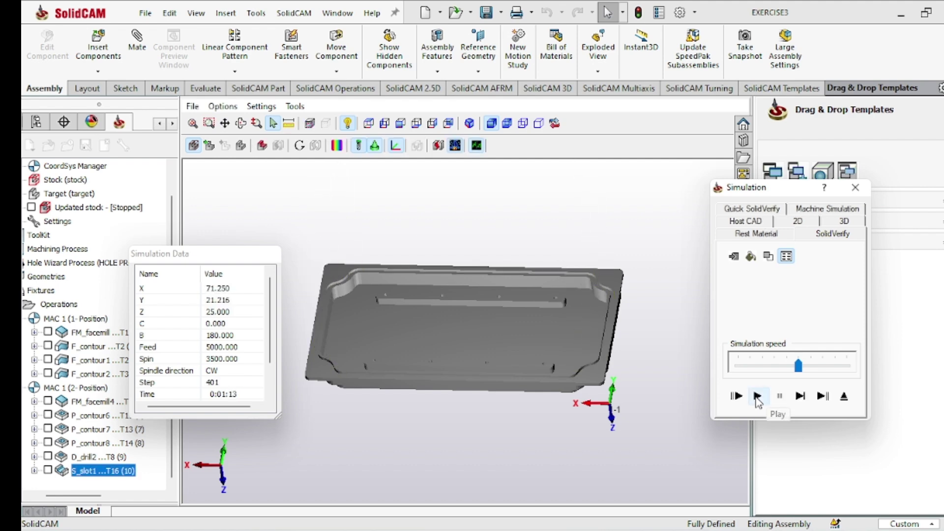
{"action": "middle_click_drag", "start_coordinate": [665, 464], "coordinate": [543, 451]}
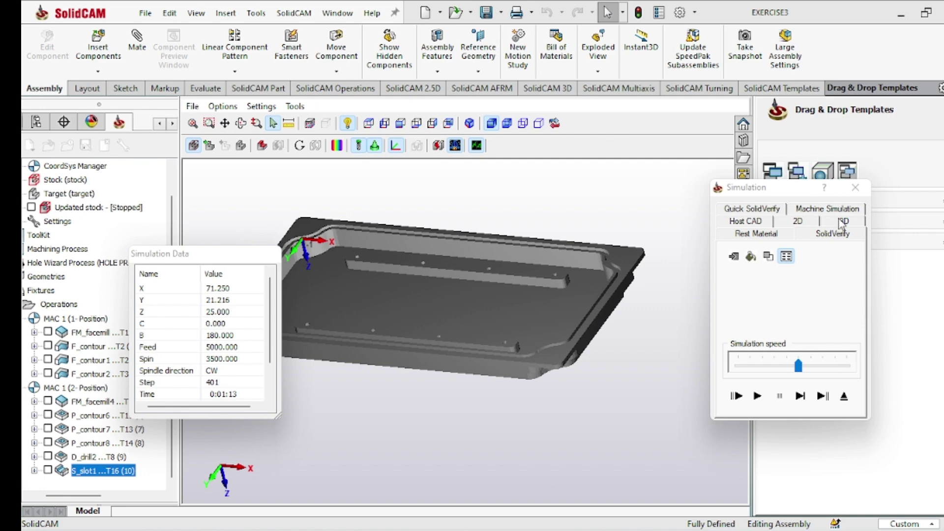
{"action": "left_click", "coordinate": [853, 189]}
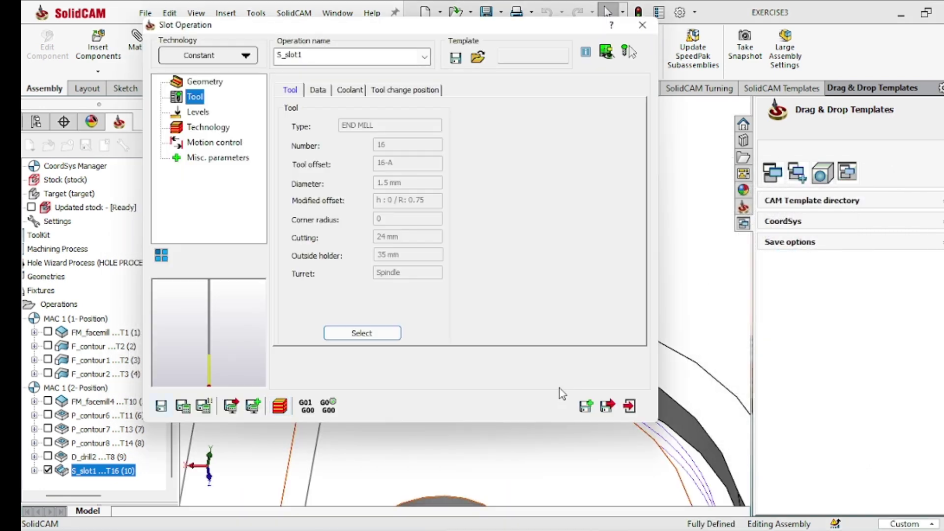
{"action": "left_click", "coordinate": [609, 406]}
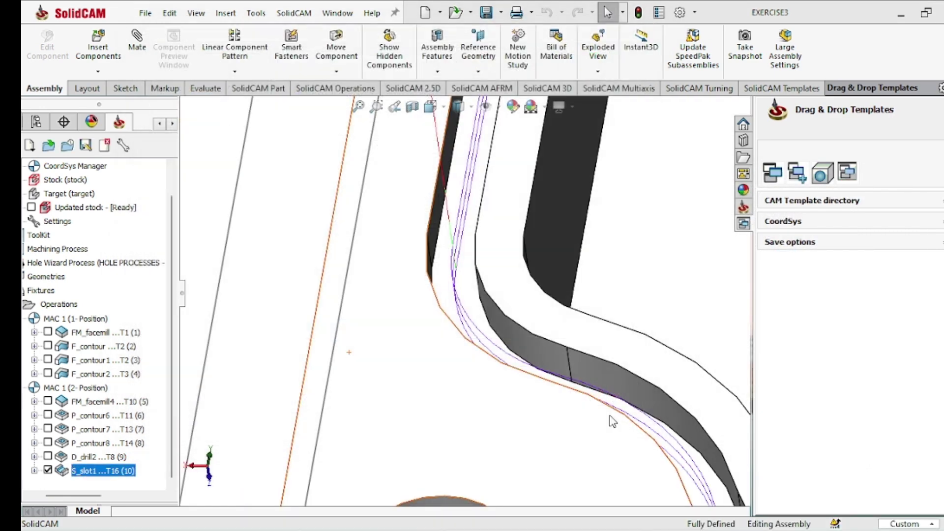
Step: Display the tool paths of all face mill, contour, pocket and drill operations alongside the slot in both MAC 1 positions
{"action": "middle_click_drag", "start_coordinate": [573, 405], "coordinate": [595, 383]}
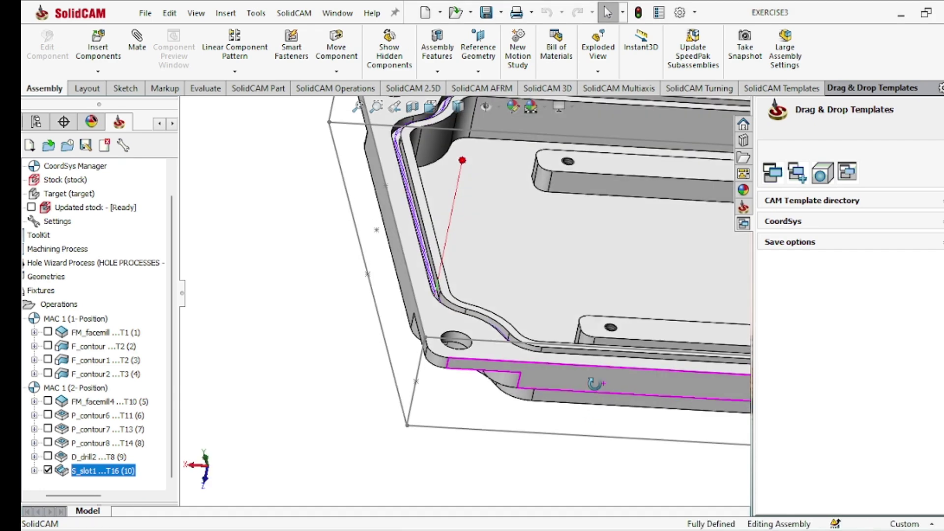
{"action": "left_click", "coordinate": [48, 332]}
{"action": "left_click", "coordinate": [48, 345]}
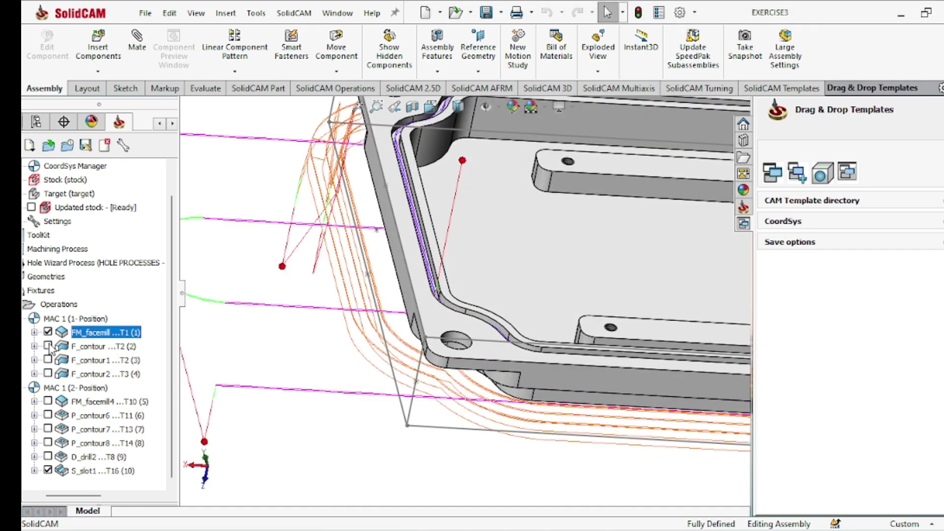
{"action": "left_click", "coordinate": [48, 359]}
{"action": "left_click", "coordinate": [47, 374]}
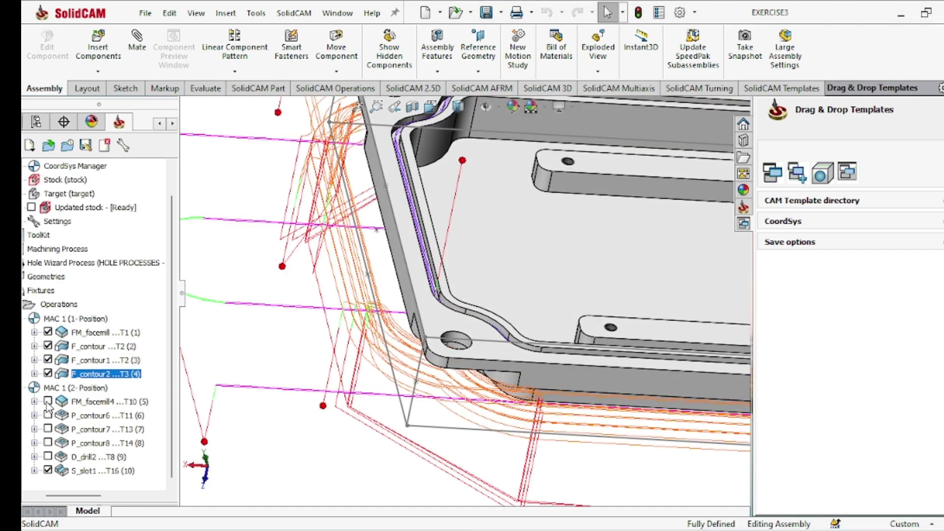
{"action": "left_click", "coordinate": [48, 400]}
{"action": "left_click", "coordinate": [48, 415]}
{"action": "left_click", "coordinate": [48, 429]}
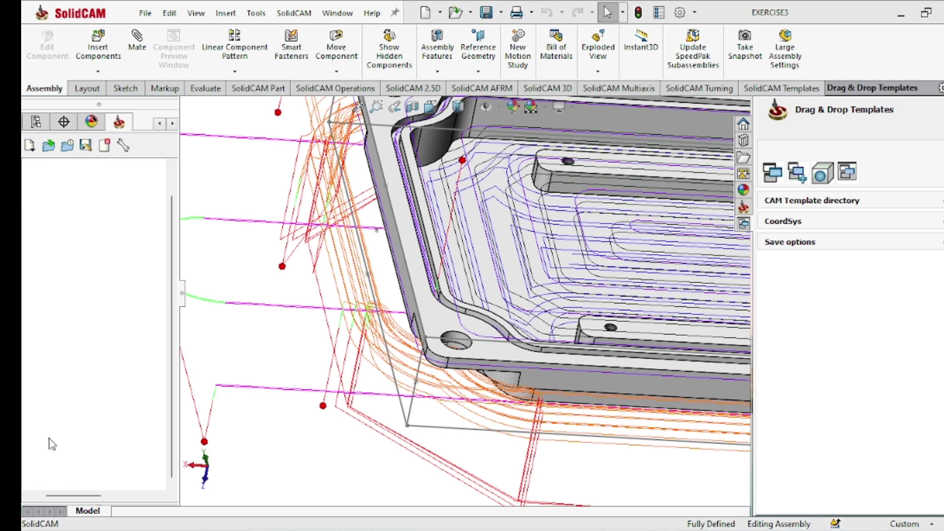
{"action": "left_click", "coordinate": [48, 443]}
{"action": "left_click", "coordinate": [47, 456]}
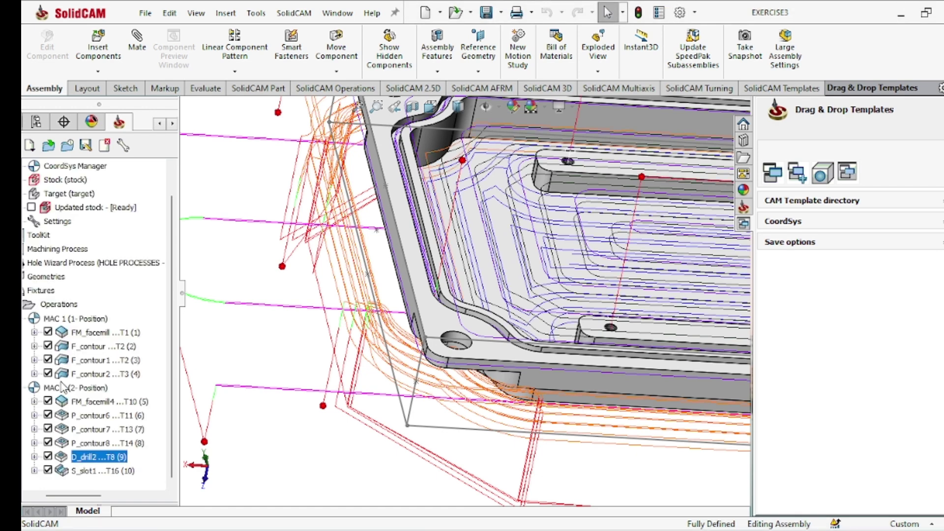
Step: Run a SolidVerify simulation of all operations from the raw stock at a reduced simulation speed
{"action": "right_click", "coordinate": [60, 307]}
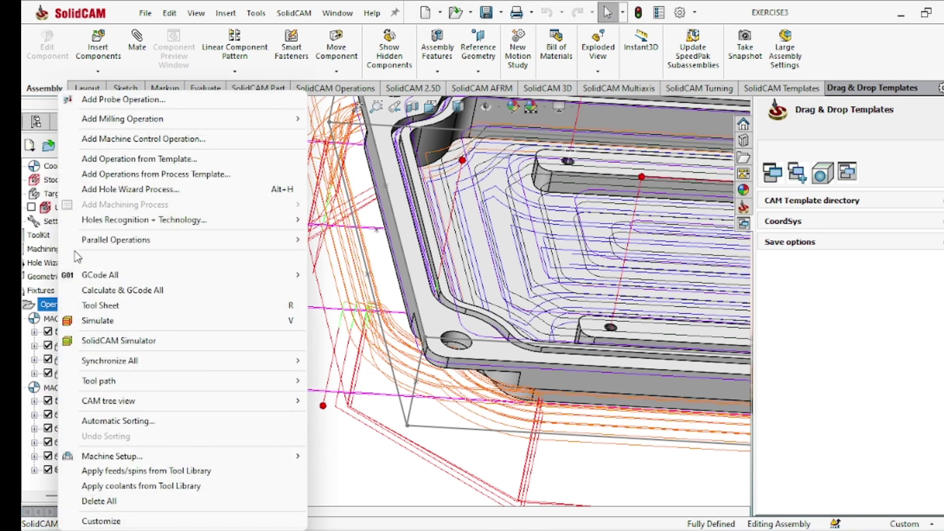
{"action": "left_click", "coordinate": [89, 322]}
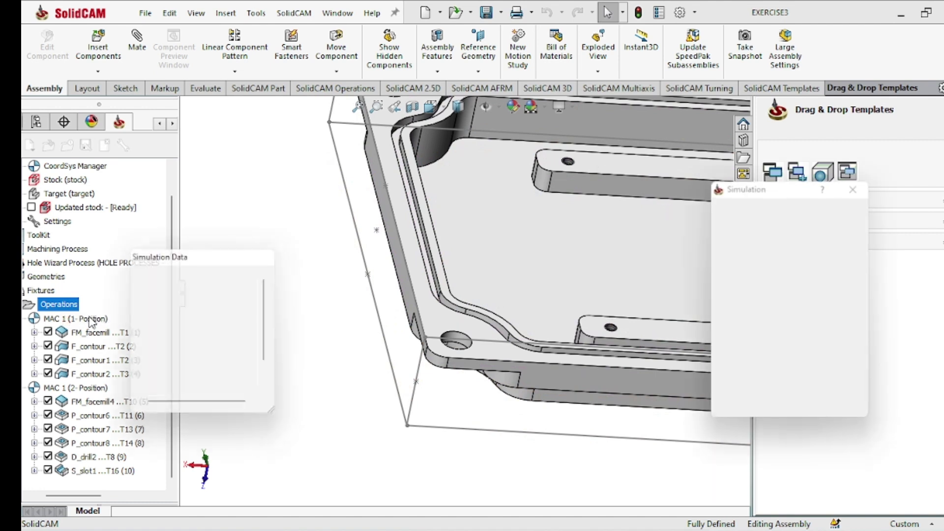
{"action": "left_click", "coordinate": [831, 206]}
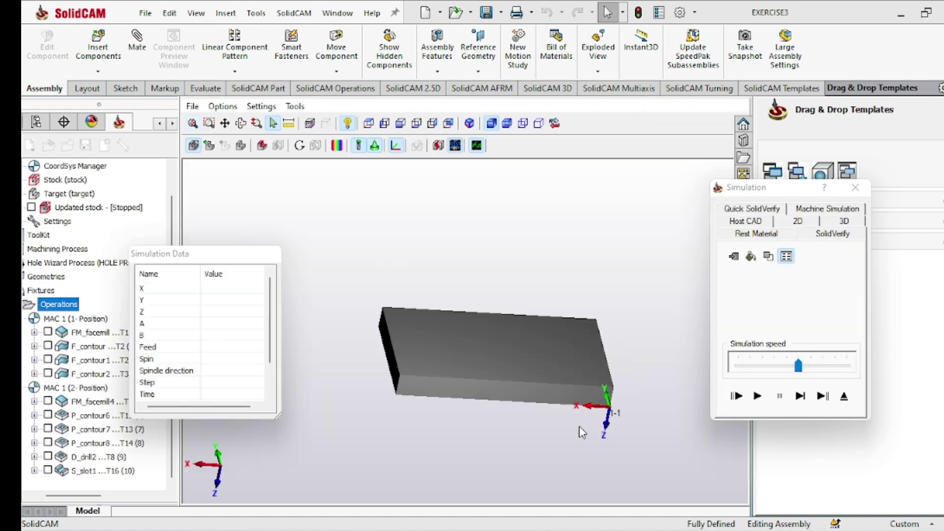
{"action": "left_click", "coordinate": [757, 396]}
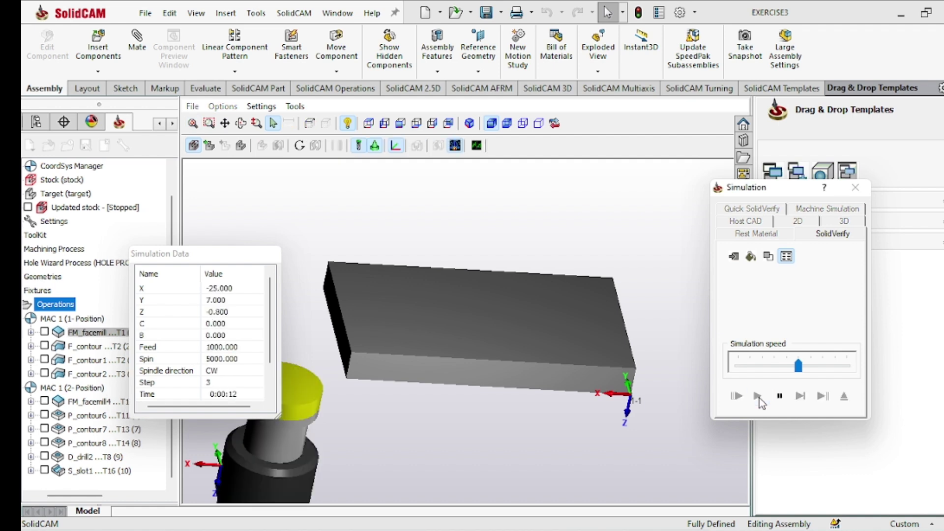
{"action": "left_click_drag", "start_coordinate": [798, 365], "coordinate": [749, 369]}
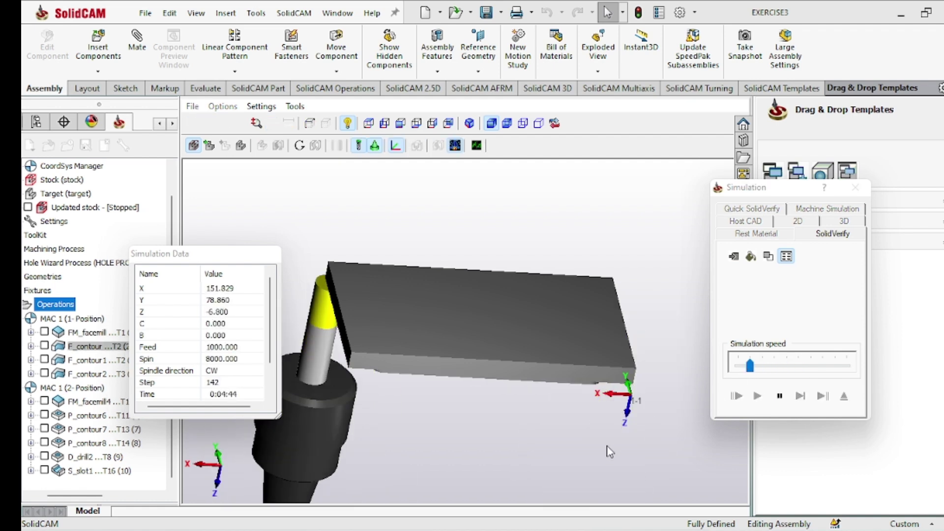
Step: Examine the first-side contour cuts on the plate's upper face and stepped edges while the SolidVerify simulation runs
{"action": "middle_click_drag", "start_coordinate": [607, 445], "coordinate": [514, 513]}
{"action": "scroll", "coordinate": [511, 467], "scroll_direction": "down", "scroll_amount": 6}
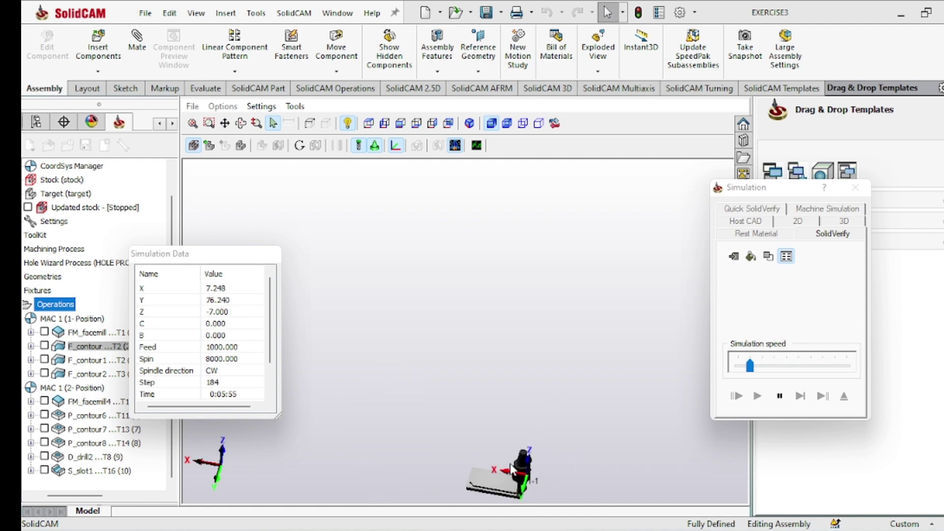
{"action": "scroll", "coordinate": [499, 507], "scroll_direction": "up", "scroll_amount": 8}
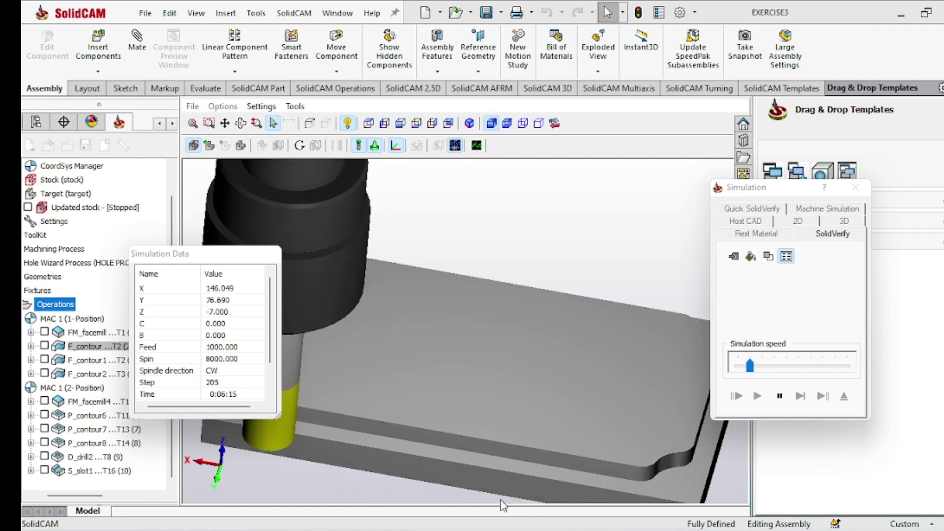
{"action": "scroll", "coordinate": [517, 475], "scroll_direction": "up", "scroll_amount": 3}
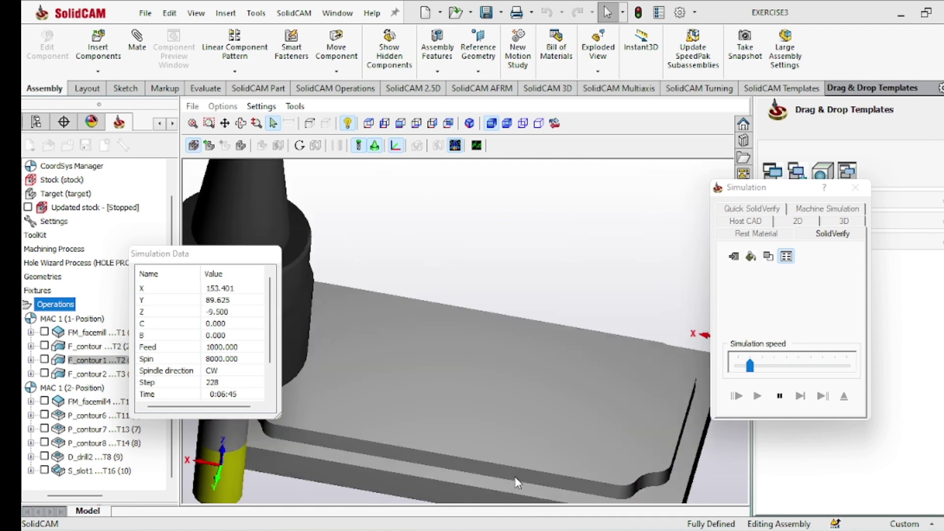
{"action": "scroll", "coordinate": [513, 480], "scroll_direction": "down", "scroll_amount": 4}
{"action": "scroll", "coordinate": [512, 480], "scroll_direction": "down", "scroll_amount": 2}
{"action": "scroll", "coordinate": [513, 482], "scroll_direction": "up", "scroll_amount": 7}
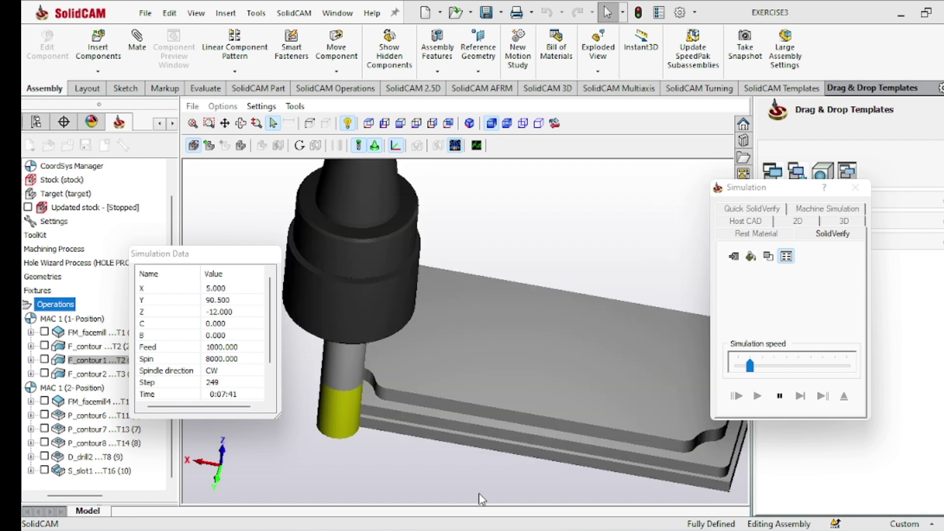
{"action": "scroll", "coordinate": [517, 481], "scroll_direction": "down", "scroll_amount": 6}
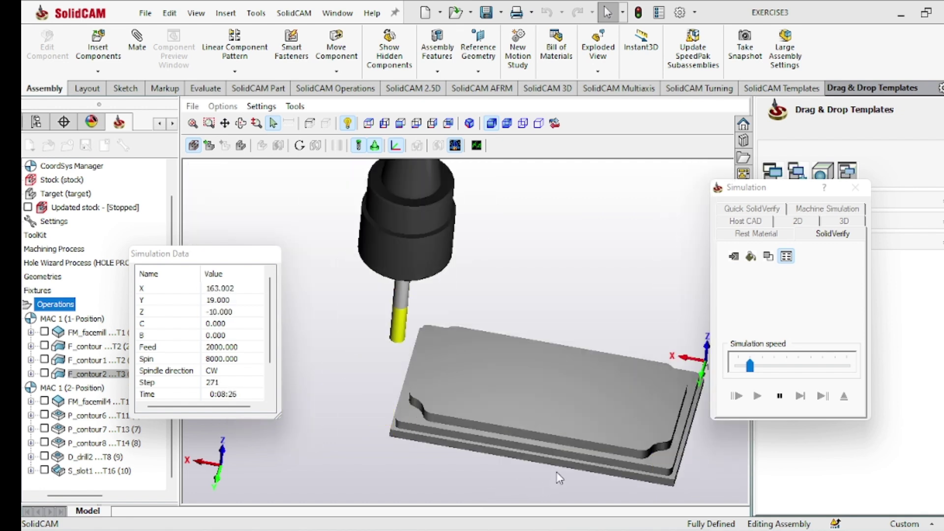
Step: Increase the simulation speed in two stages while checking the last first-side contour operation around the plate's corners
{"action": "left_click_drag", "start_coordinate": [749, 366], "coordinate": [763, 366]}
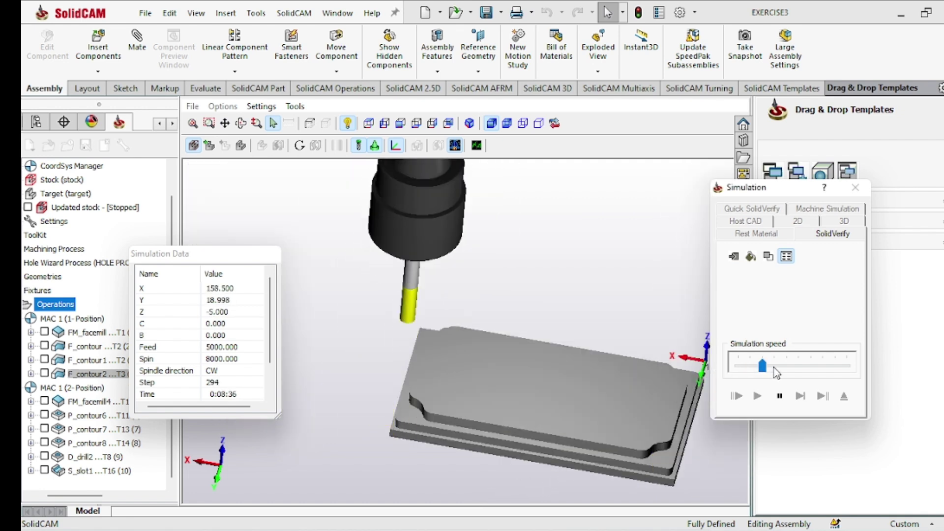
{"action": "scroll", "coordinate": [703, 453], "scroll_direction": "up", "scroll_amount": 2}
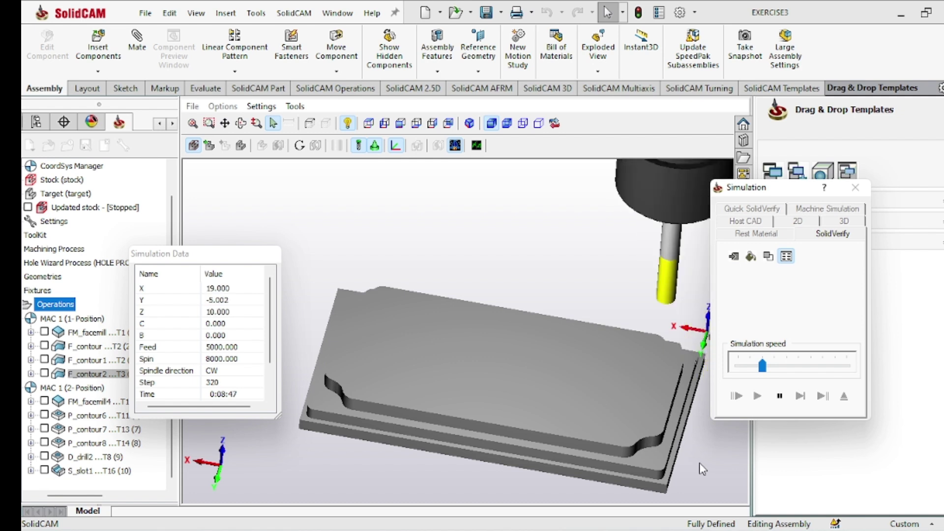
{"action": "scroll", "coordinate": [703, 461], "scroll_direction": "down", "scroll_amount": 2}
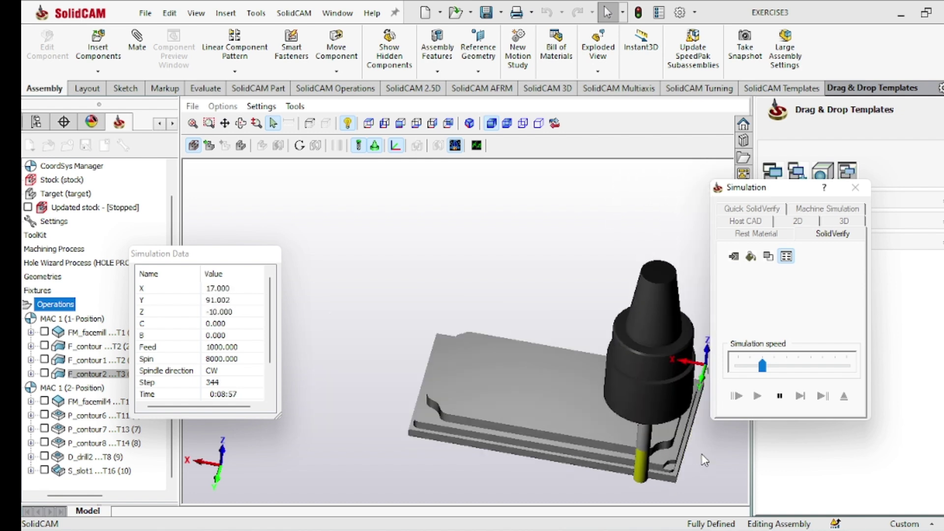
{"action": "middle_click_drag", "start_coordinate": [702, 455], "coordinate": [630, 407], "text": "ctrl"}
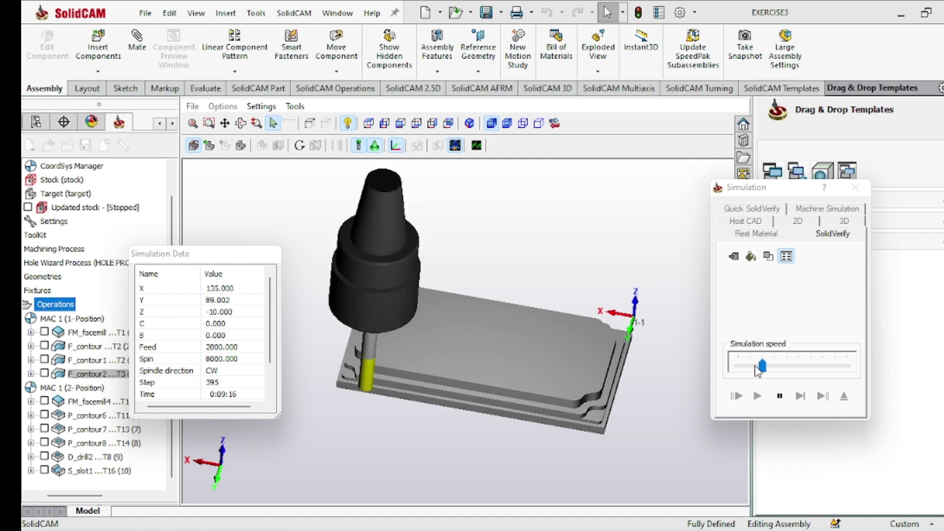
{"action": "left_click", "coordinate": [789, 372]}
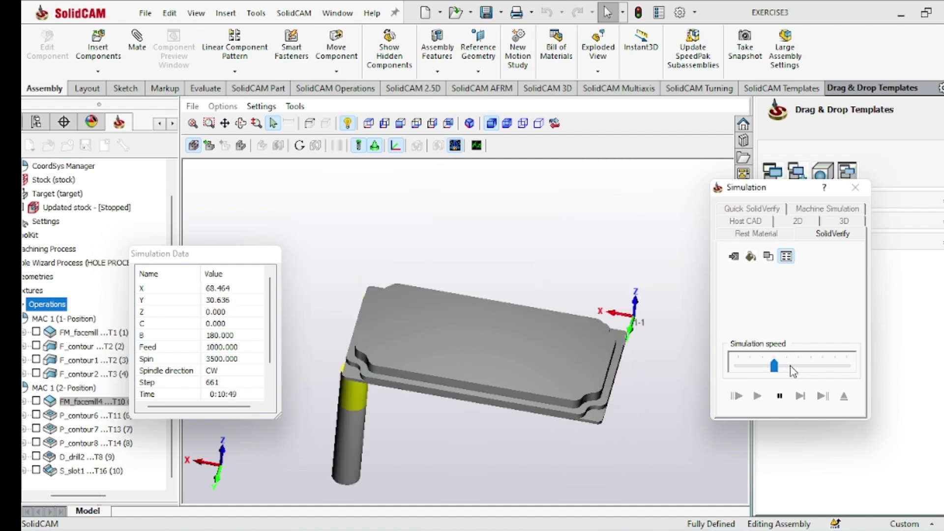
Step: Follow the second-side pocket, drill and slot operations in the simulation and inspect the machined underside of the plate
{"action": "middle_click_drag", "start_coordinate": [638, 445], "coordinate": [621, 380]}
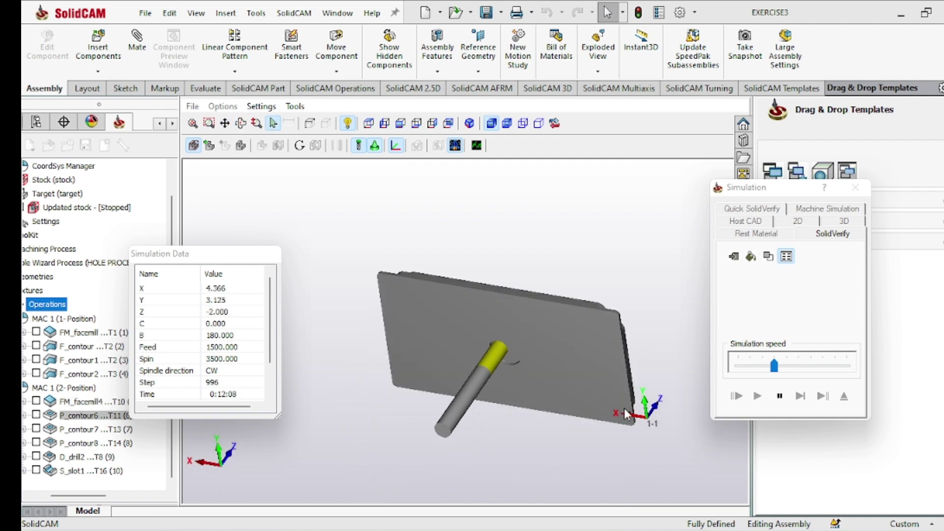
{"action": "middle_click_drag", "start_coordinate": [635, 447], "coordinate": [640, 418]}
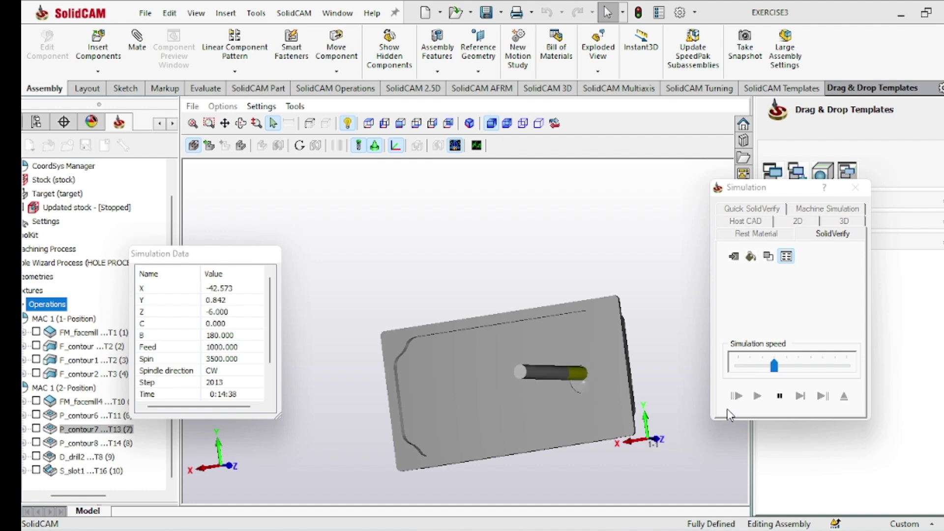
{"action": "middle_click_drag", "start_coordinate": [581, 468], "coordinate": [579, 448]}
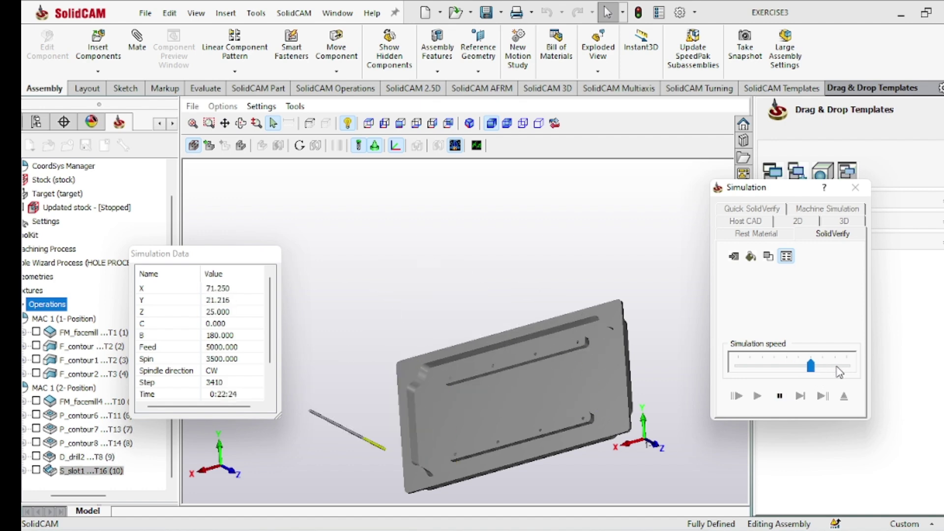
{"action": "middle_click_drag", "start_coordinate": [679, 472], "coordinate": [633, 412]}
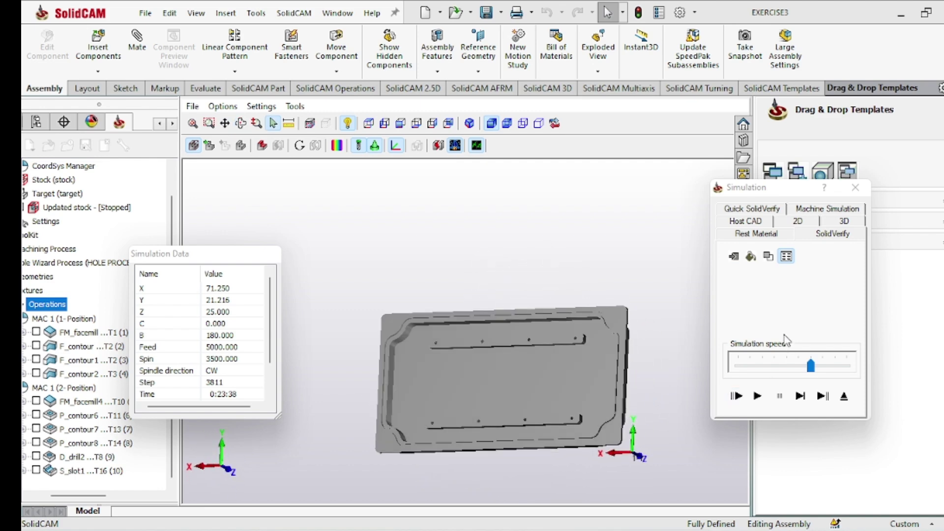
{"action": "mouse_move", "coordinate": [672, 452]}
{"action": "middle_mouse_down"}
{"action": "mouse_move", "coordinate": [664, 440]}
{"action": "mouse_move", "coordinate": [671, 462]}
{"action": "mouse_move", "coordinate": [669, 442]}
{"action": "mouse_move", "coordinate": [648, 445]}
{"action": "mouse_move", "coordinate": [661, 465]}
{"action": "mouse_move", "coordinate": [674, 464]}
{"action": "mouse_move", "coordinate": [665, 445]}
{"action": "mouse_move", "coordinate": [658, 450]}
{"action": "mouse_move", "coordinate": [671, 449]}
{"action": "mouse_move", "coordinate": [673, 464]}
{"action": "middle_mouse_up"}
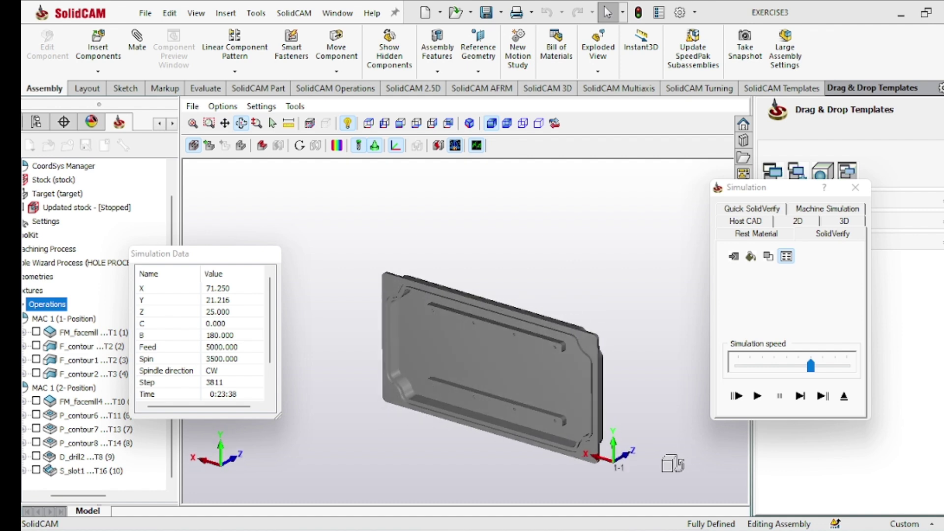
{"action": "middle_click_drag", "start_coordinate": [678, 463], "coordinate": [697, 445]}
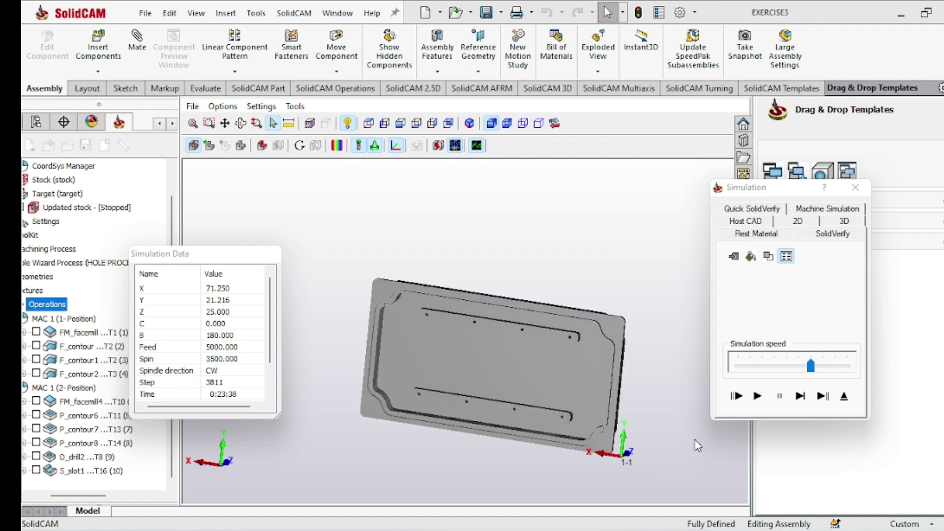